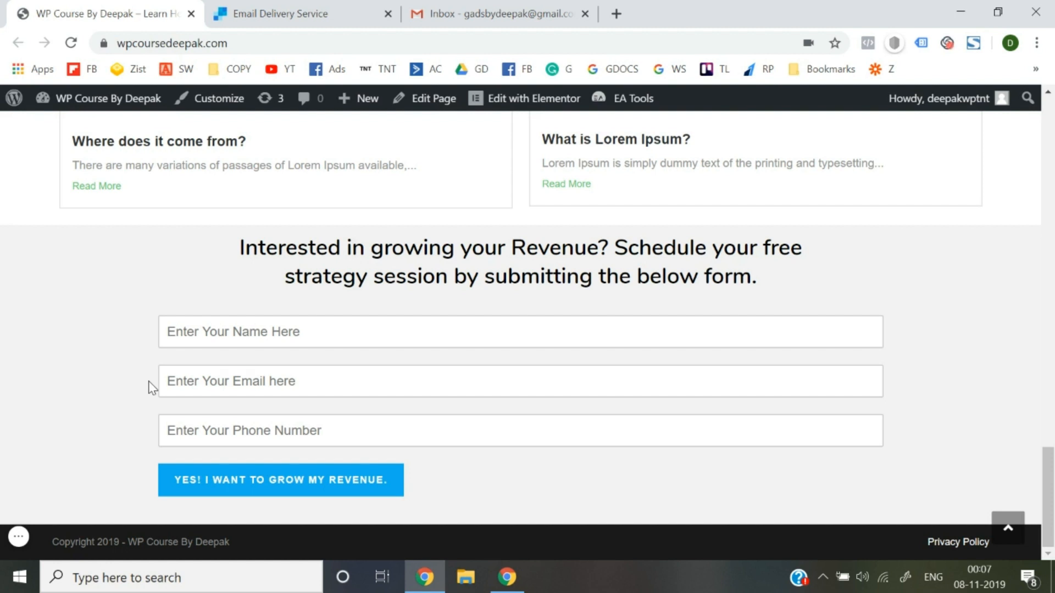
Try out the form's name field, then go to the WordPress admin dashboard.
{"action": "left_click", "coordinate": [266, 329]}
{"action": "left_click", "coordinate": [114, 422]}
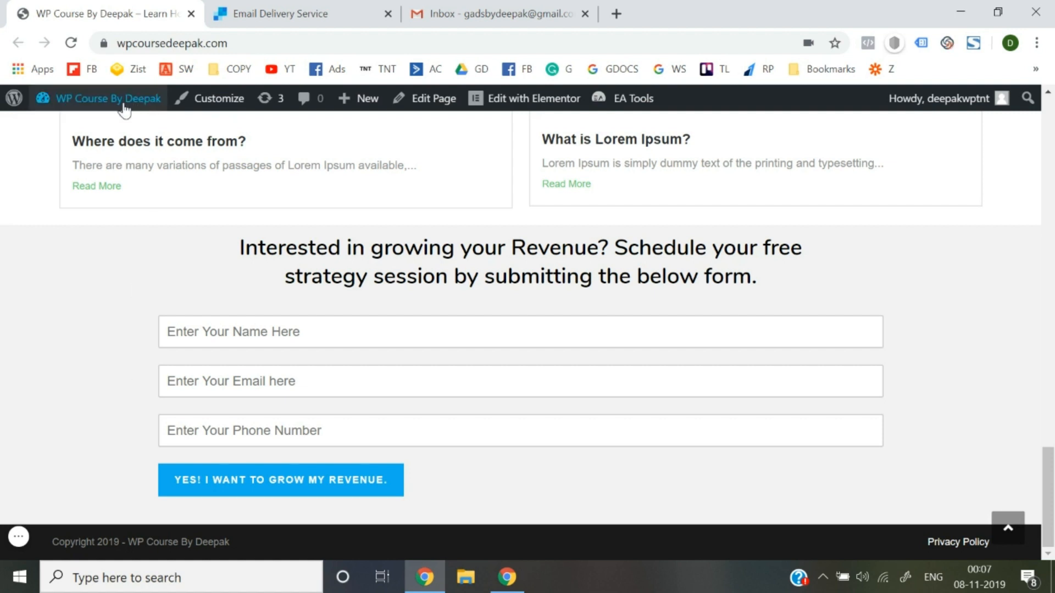
{"action": "mouse_move", "coordinate": [117, 104]}
{"action": "left_click", "coordinate": [72, 132]}
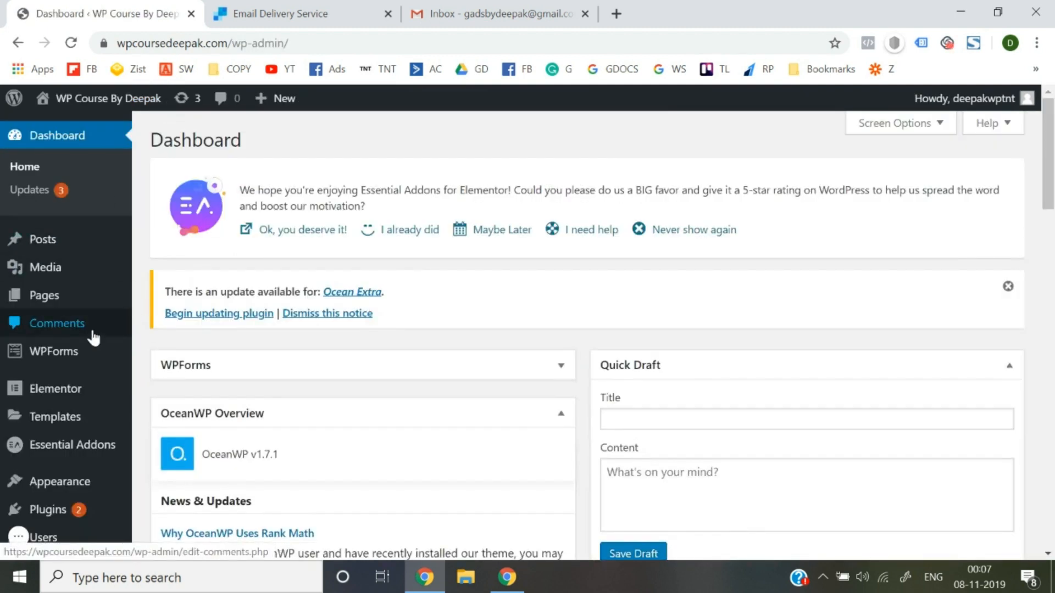
Open WPForms All Forms, check the stored Entries, and return to the forms list.
{"action": "mouse_move", "coordinate": [70, 354]}
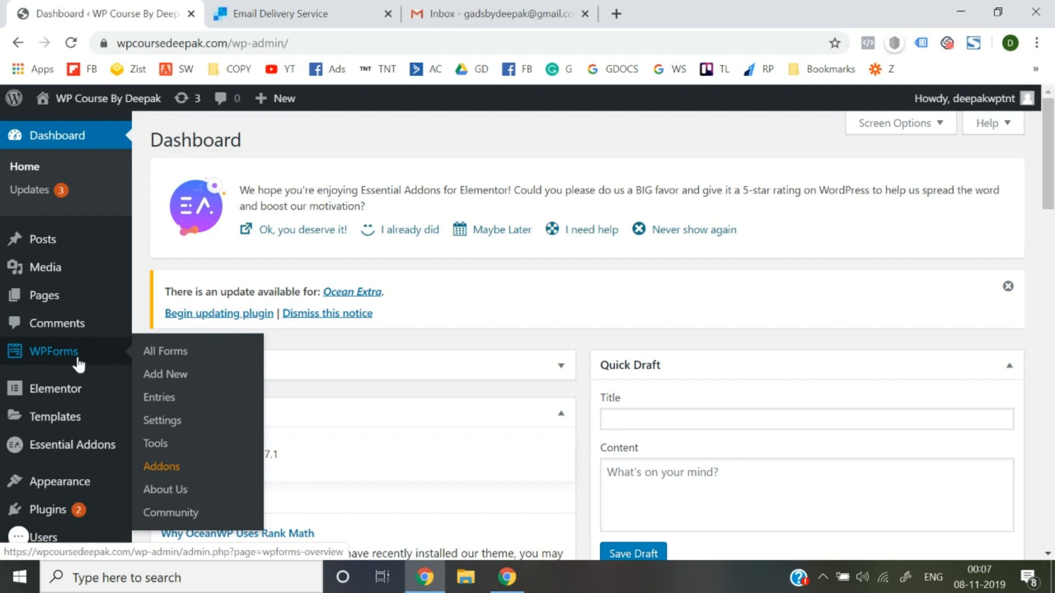
{"action": "left_click", "coordinate": [161, 357]}
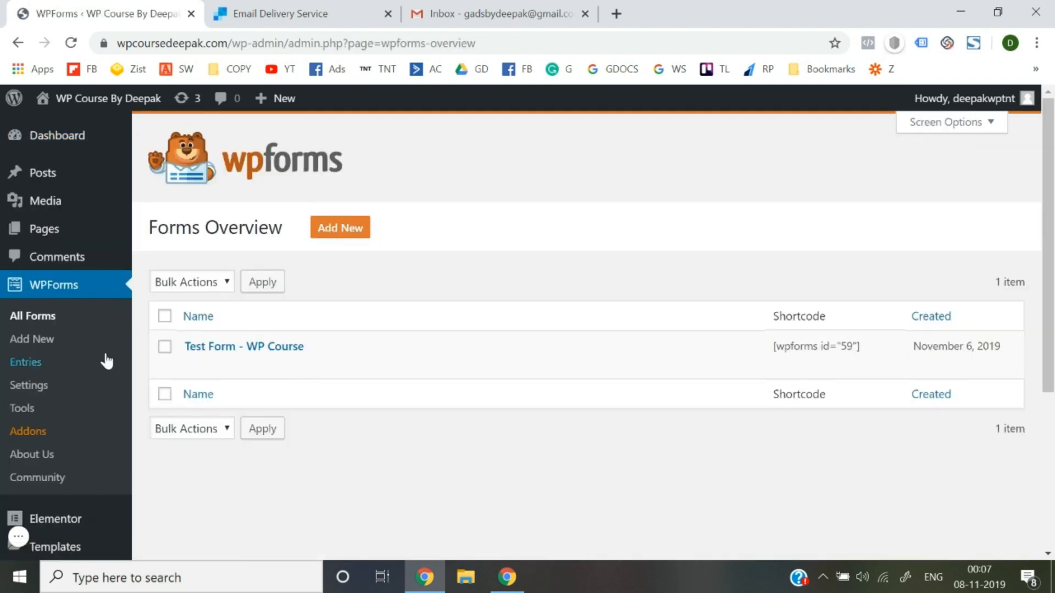
{"action": "left_click", "coordinate": [34, 366]}
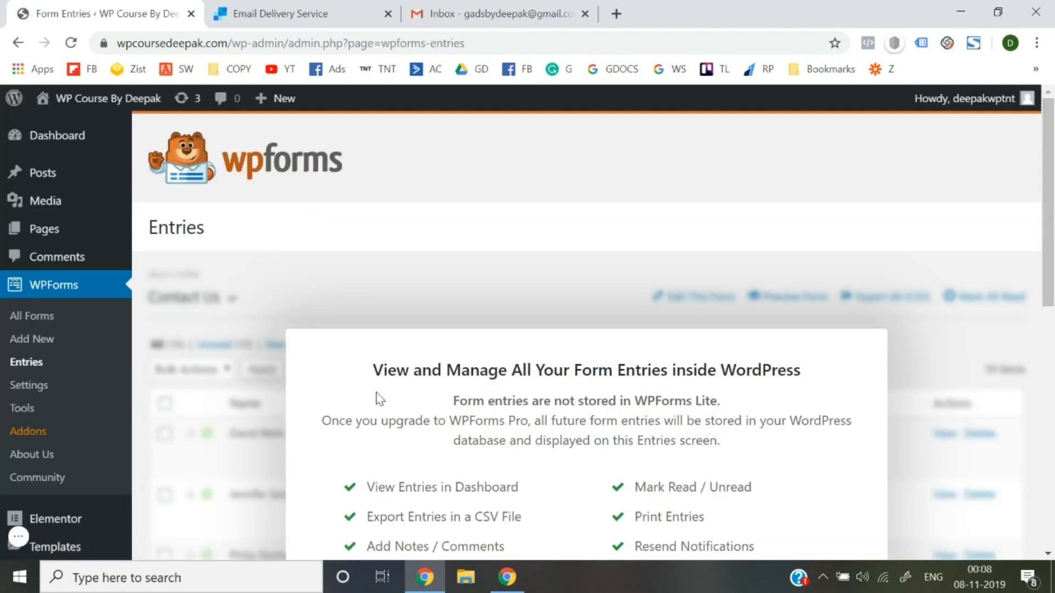
{"action": "scroll", "coordinate": [393, 407], "scroll_direction": "down", "scroll_amount": 10}
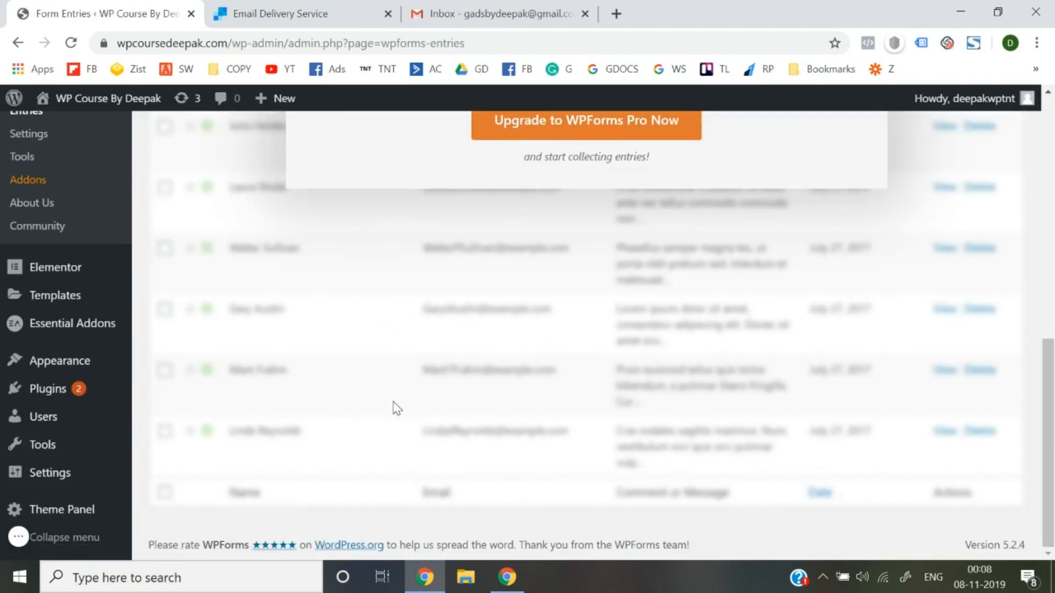
{"action": "scroll", "coordinate": [398, 408], "scroll_direction": "up", "scroll_amount": 10}
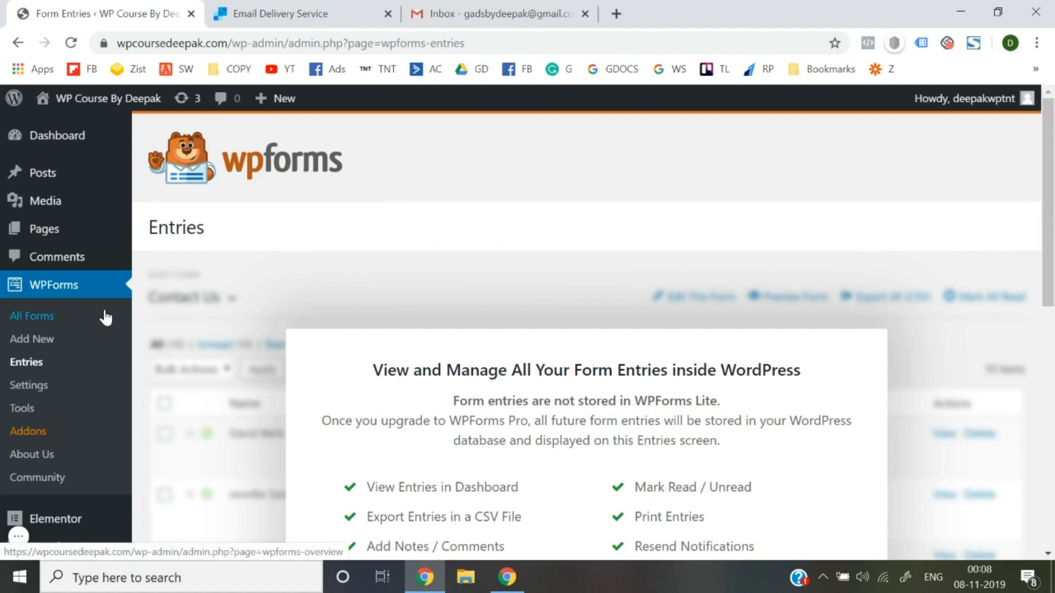
{"action": "left_click", "coordinate": [57, 315]}
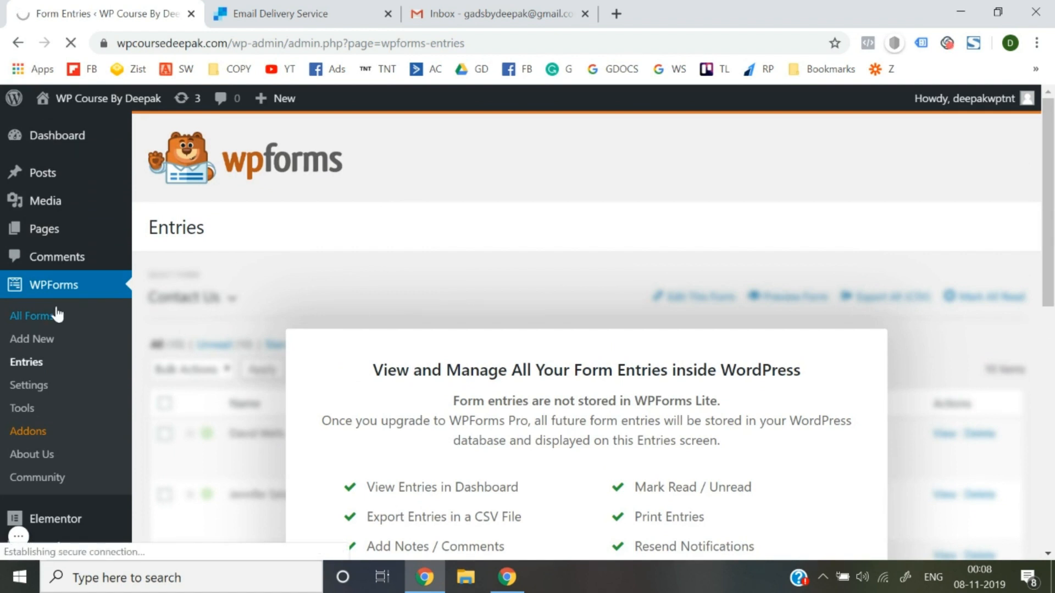
Open Test Form - WP Course in the builder and go to its Notifications settings.
{"action": "mouse_move", "coordinate": [256, 352]}
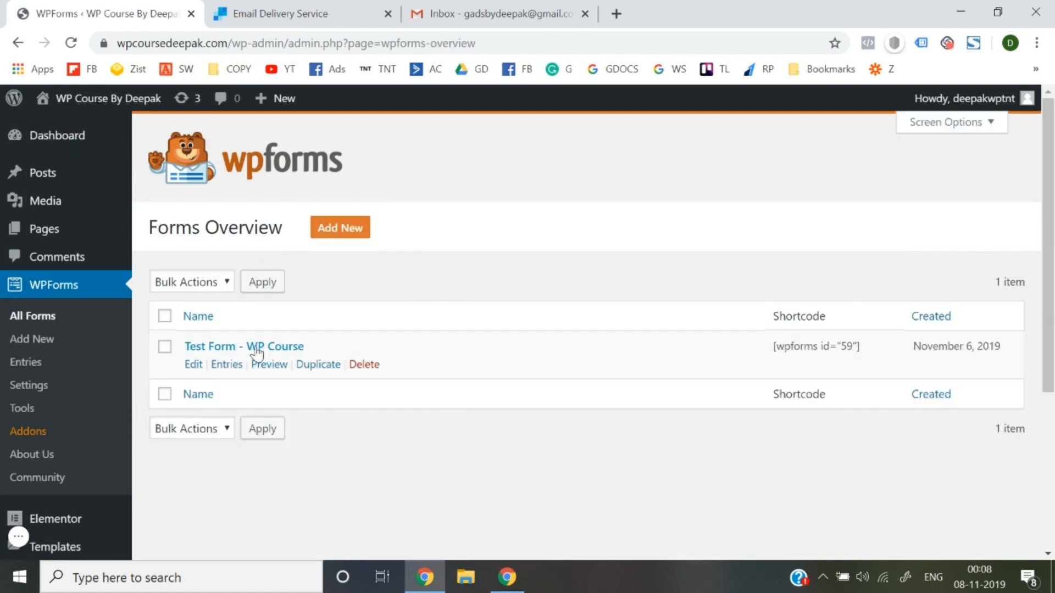
{"action": "left_click", "coordinate": [195, 368]}
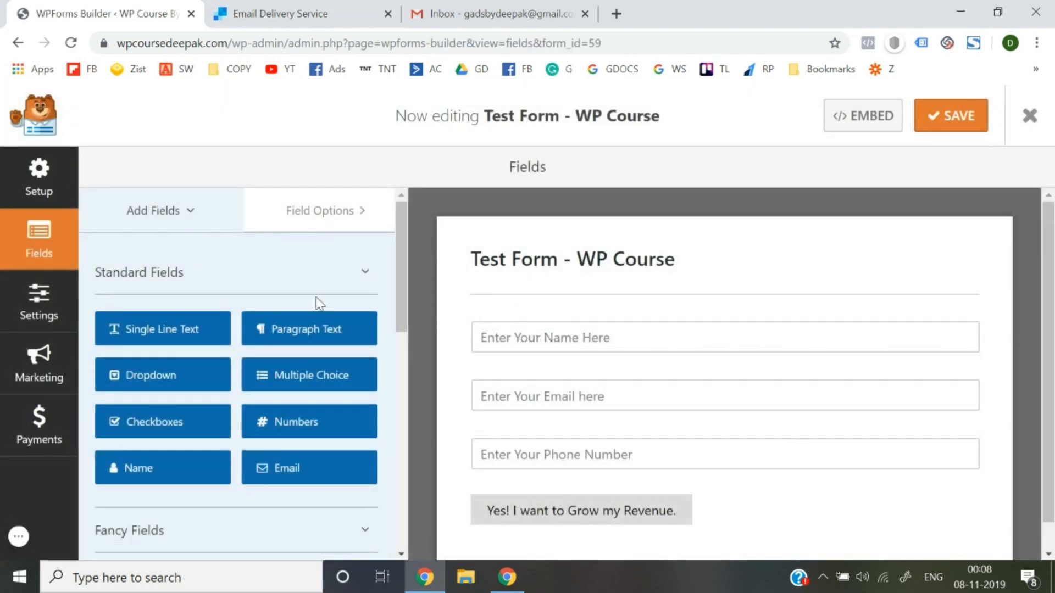
{"action": "left_click", "coordinate": [47, 313]}
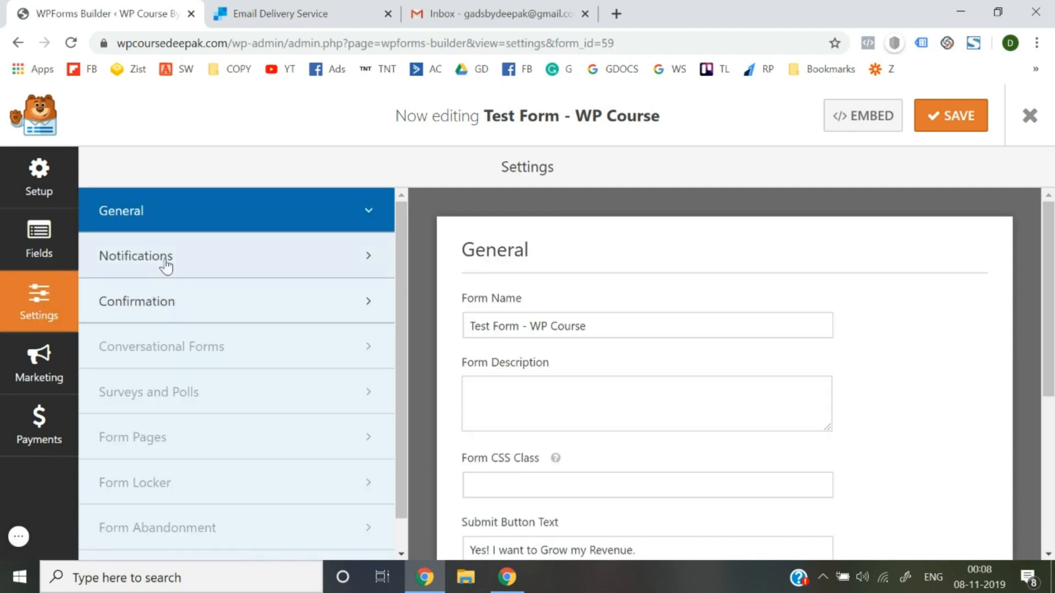
{"action": "left_click", "coordinate": [170, 316]}
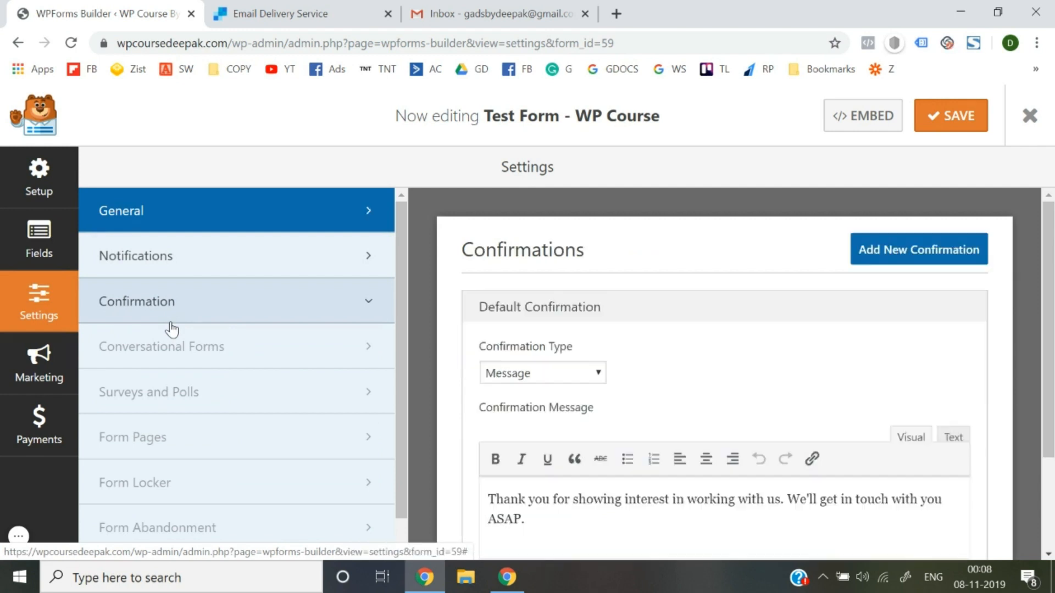
{"action": "left_click", "coordinate": [203, 275]}
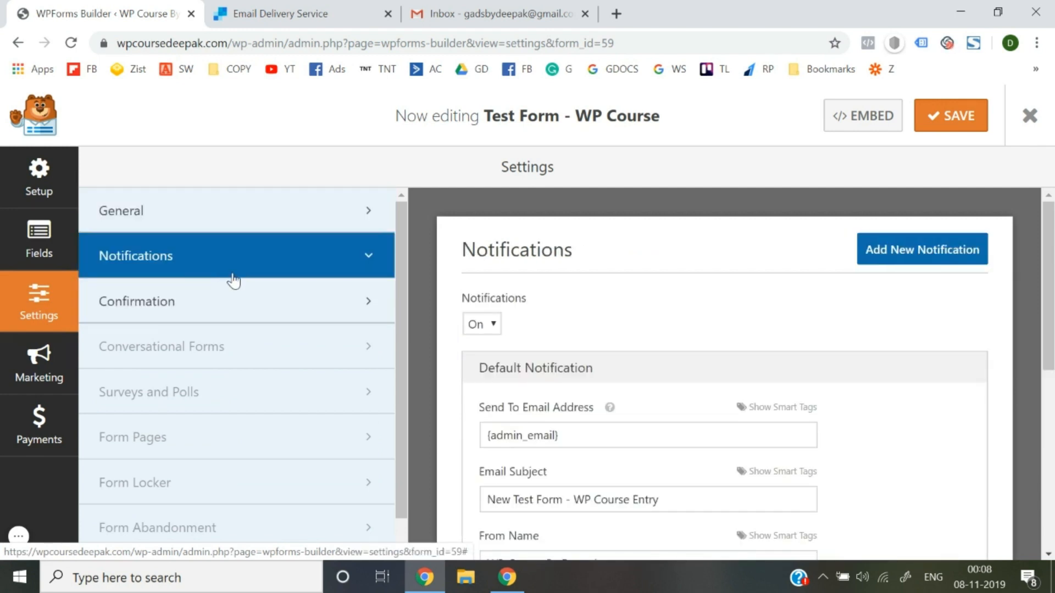
Replace the Send To address with the owner's Gmail address, checked in Gmail.
{"action": "scroll", "coordinate": [608, 301], "scroll_direction": "down", "scroll_amount": 2}
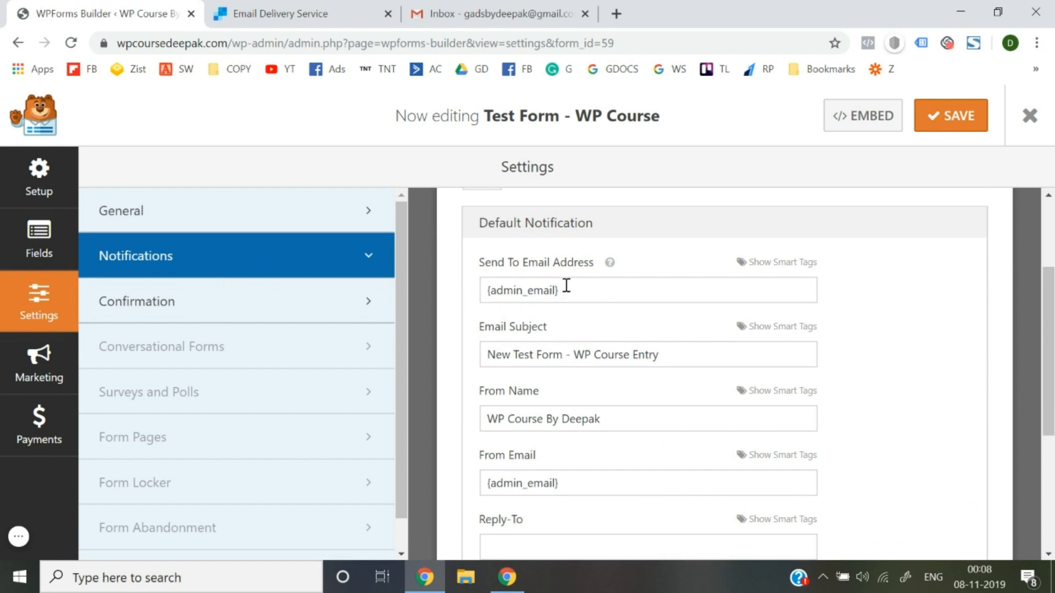
{"action": "left_click_drag", "start_coordinate": [585, 287], "coordinate": [482, 292]}
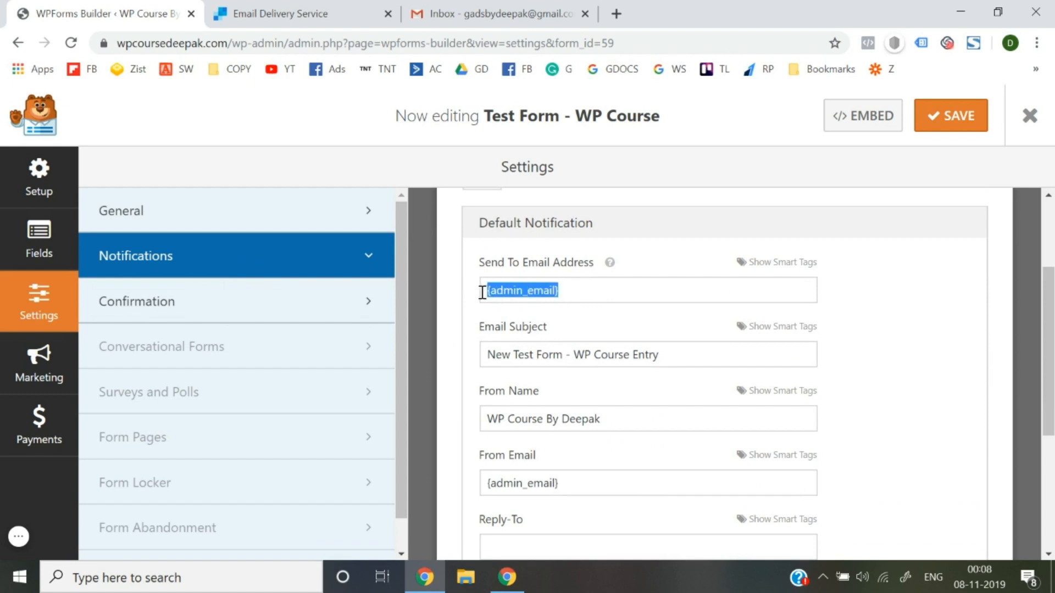
{"action": "key", "text": "BackSpace"}
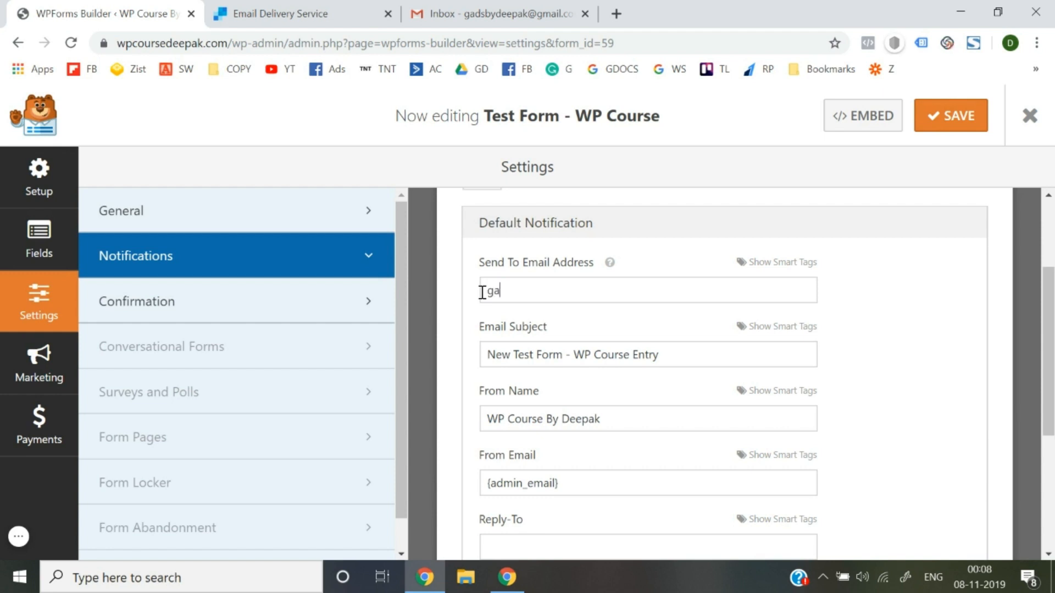
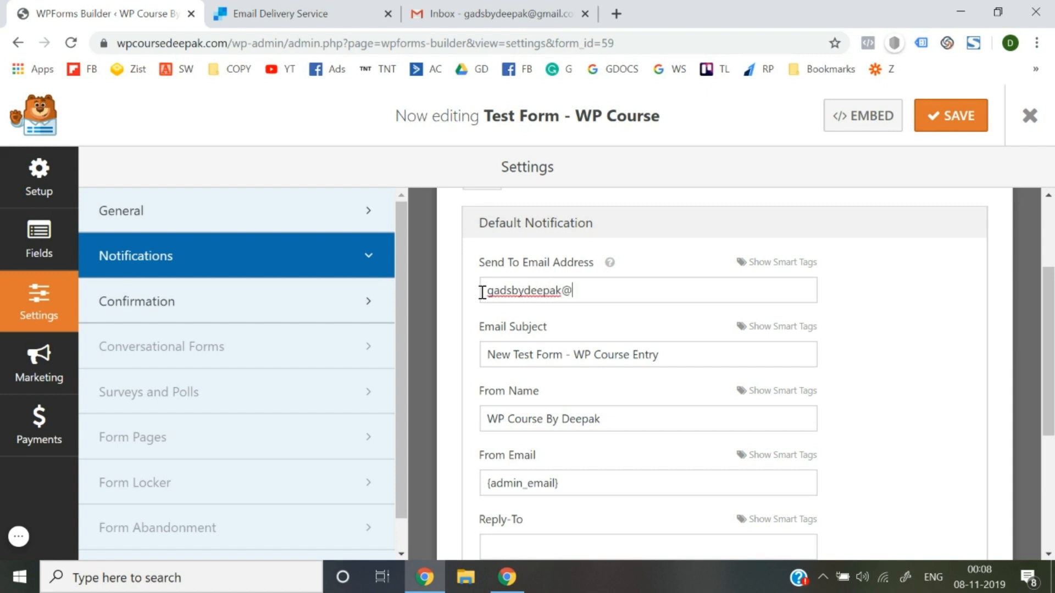
{"action": "left_click", "coordinate": [479, 10]}
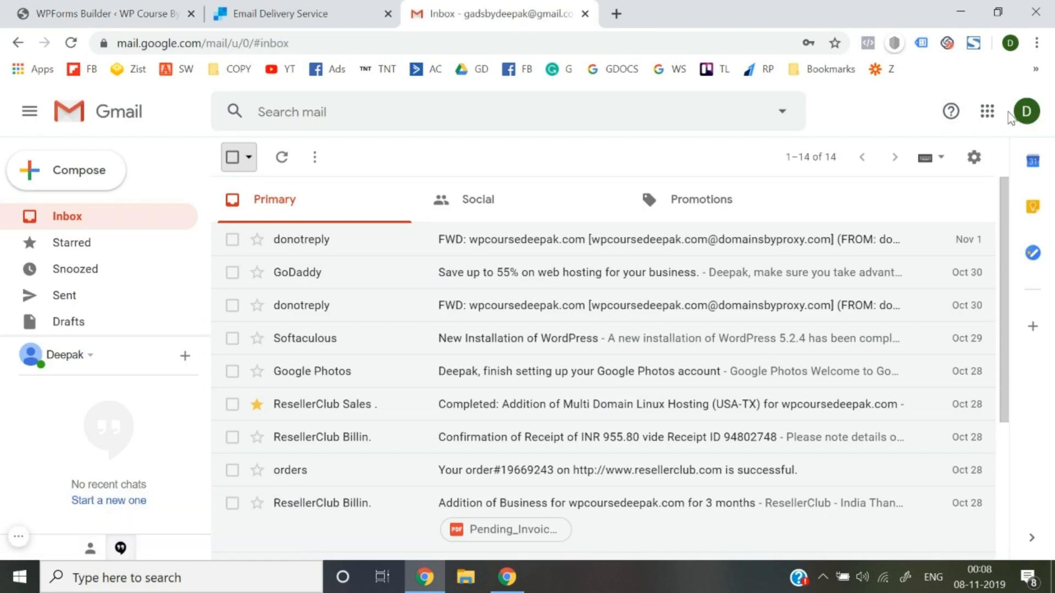
{"action": "left_click", "coordinate": [1026, 111]}
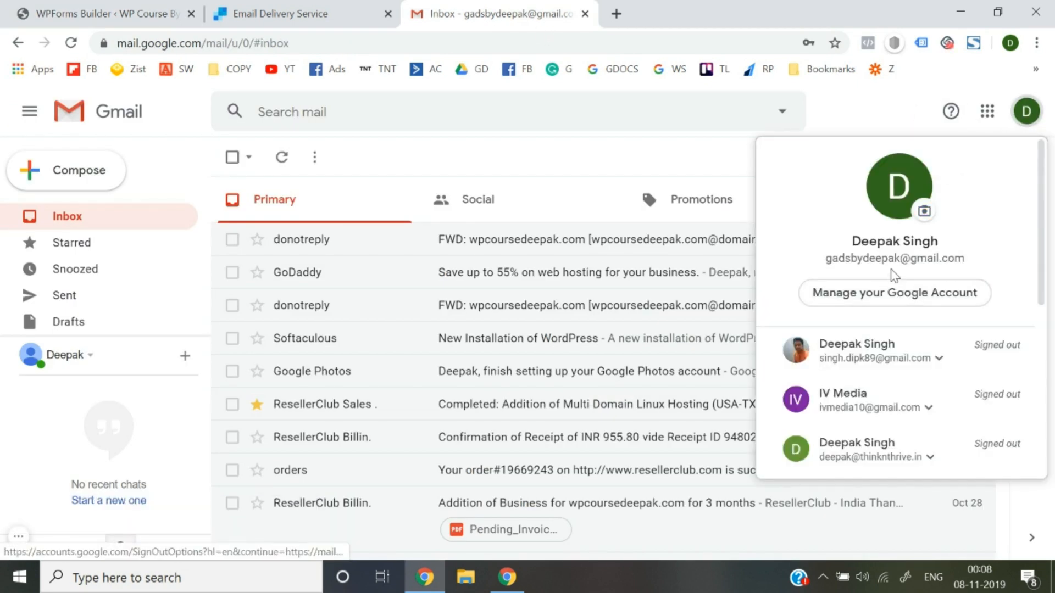
{"action": "left_click", "coordinate": [272, 13]}
{"action": "left_click", "coordinate": [144, 3]}
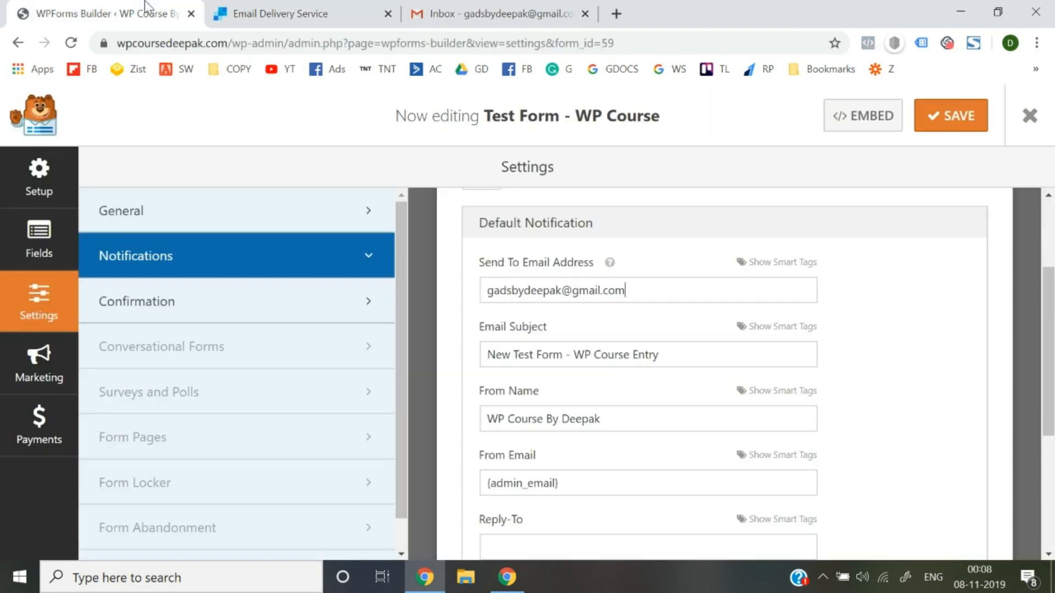
{"action": "triple_click", "coordinate": [670, 300]}
{"action": "key", "text": "ctrl+c"}
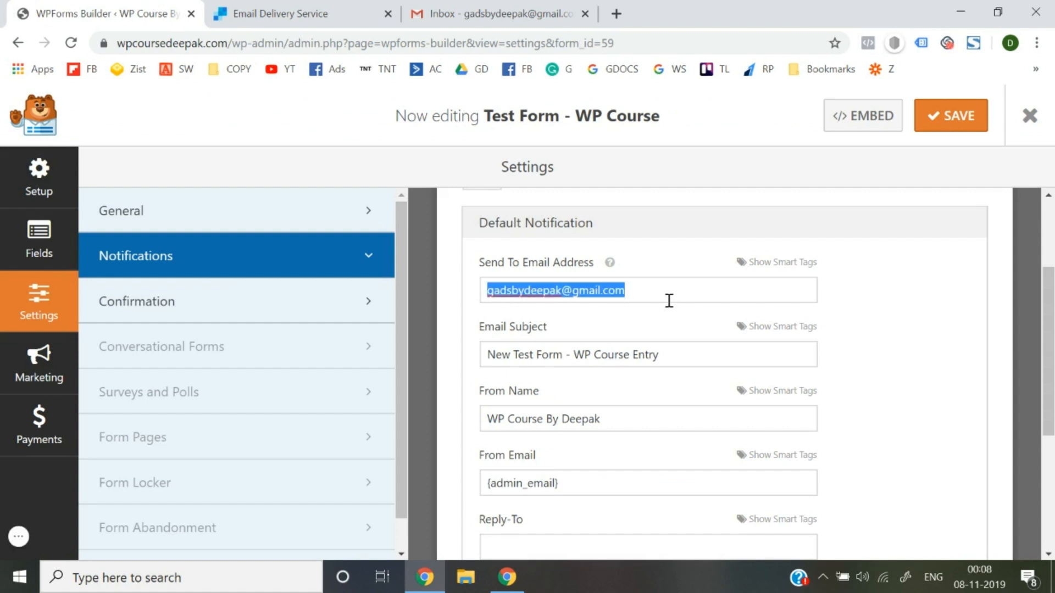
Set the email subject to 'New Lead' and paste the owner's address as From Email.
{"action": "triple_click", "coordinate": [675, 361]}
{"action": "type", "text": "New Lead"}
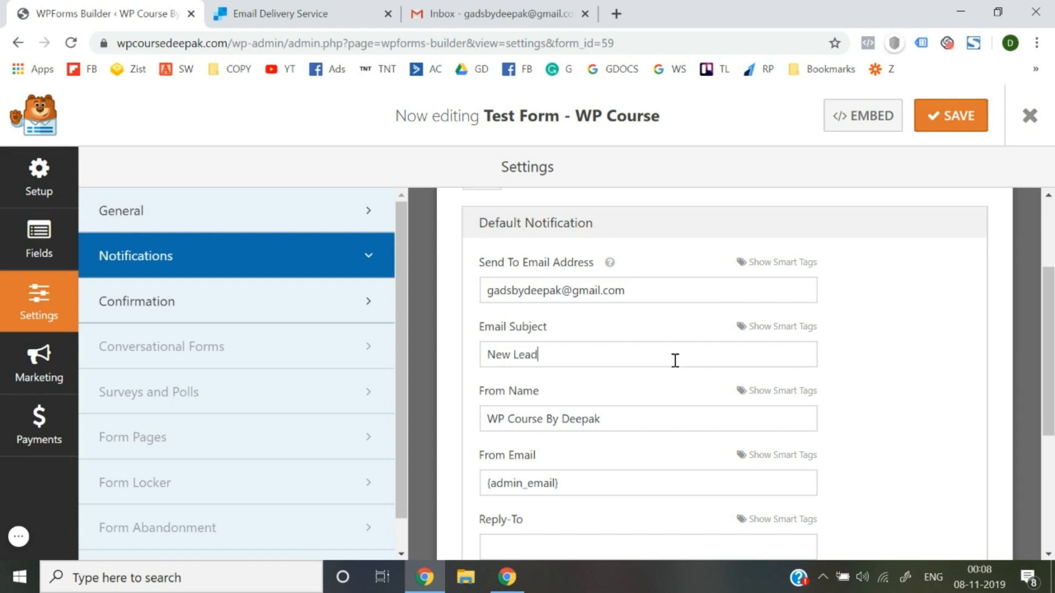
{"action": "scroll", "coordinate": [674, 361], "scroll_direction": "down", "scroll_amount": 2}
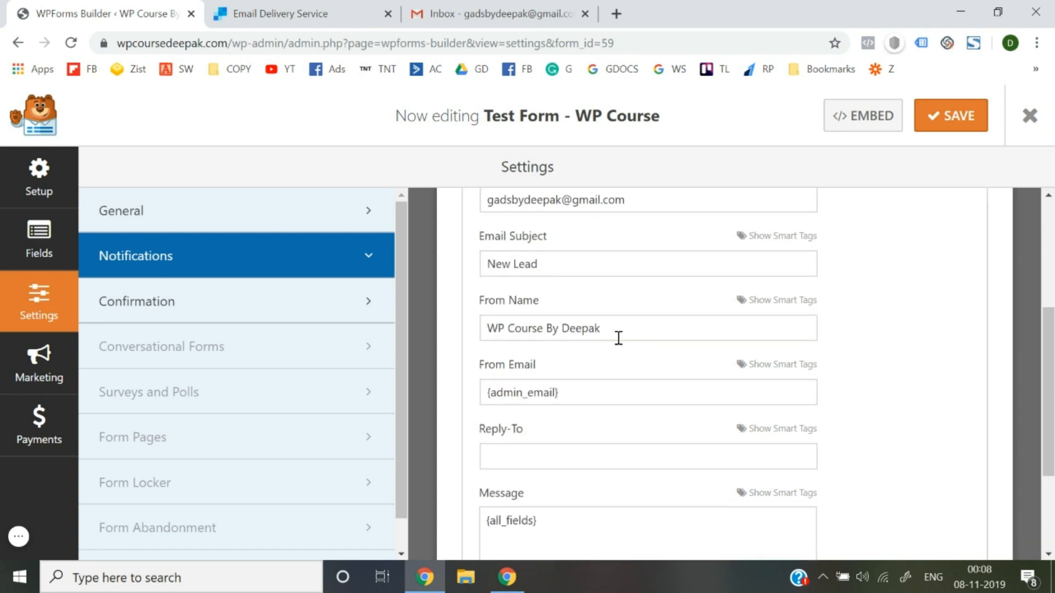
{"action": "triple_click", "coordinate": [586, 390]}
{"action": "key", "text": "ctrl+v"}
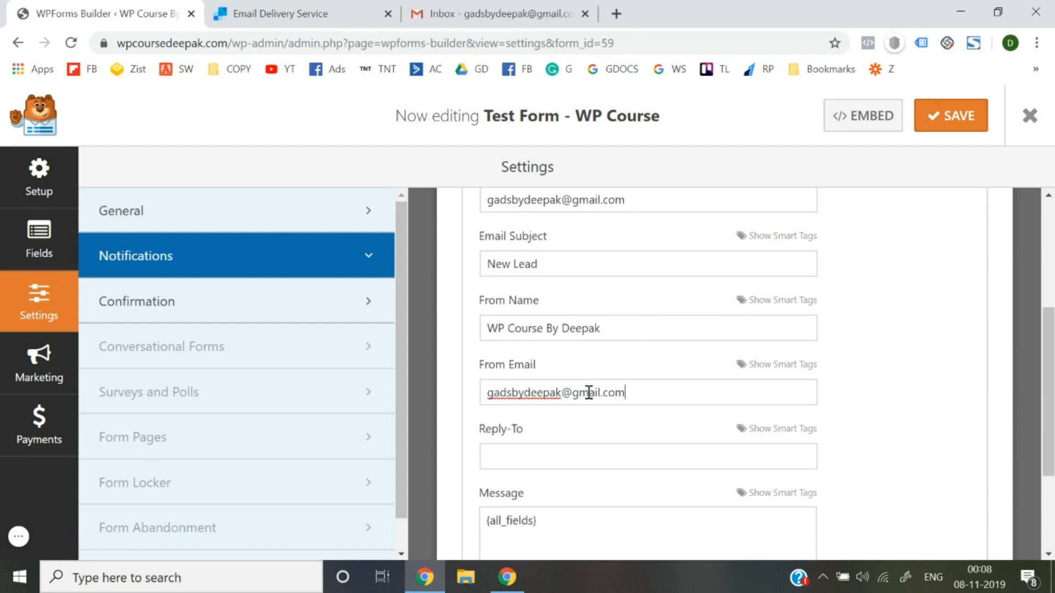
Save the notification settings and exit the form builder.
{"action": "scroll", "coordinate": [913, 422], "scroll_direction": "up", "scroll_amount": 2}
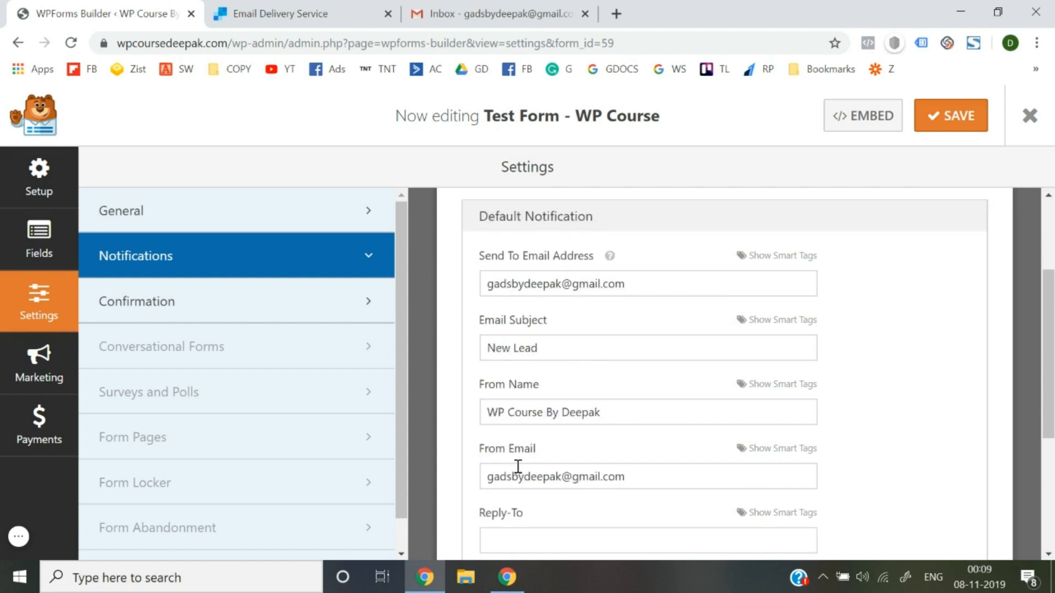
{"action": "scroll", "coordinate": [536, 469], "scroll_direction": "down", "scroll_amount": 4}
{"action": "scroll", "coordinate": [537, 469], "scroll_direction": "up", "scroll_amount": 7}
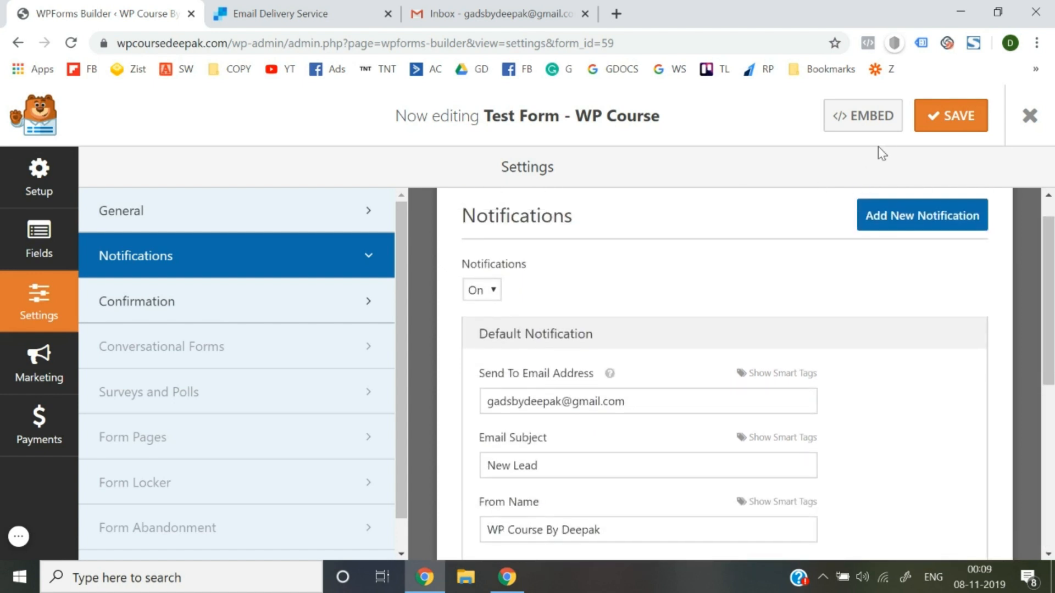
{"action": "left_click", "coordinate": [942, 131]}
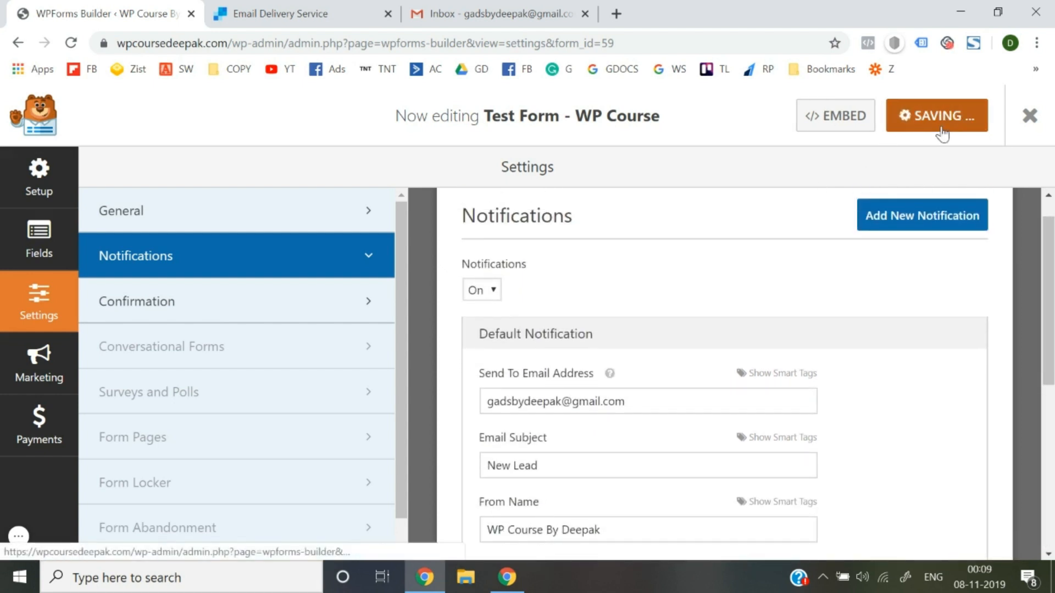
{"action": "left_click", "coordinate": [944, 130]}
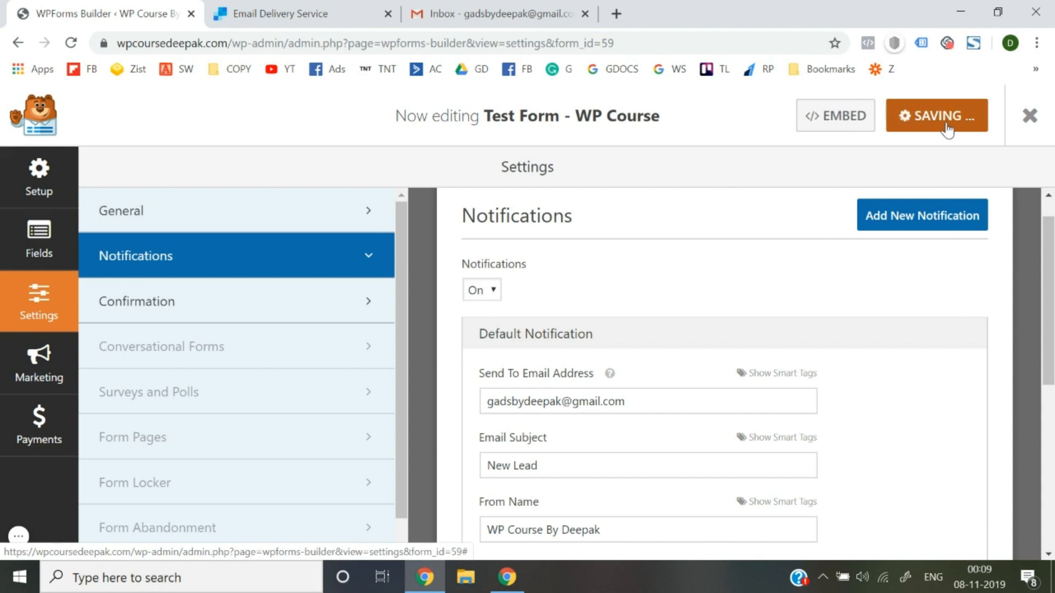
{"action": "left_click", "coordinate": [1032, 120]}
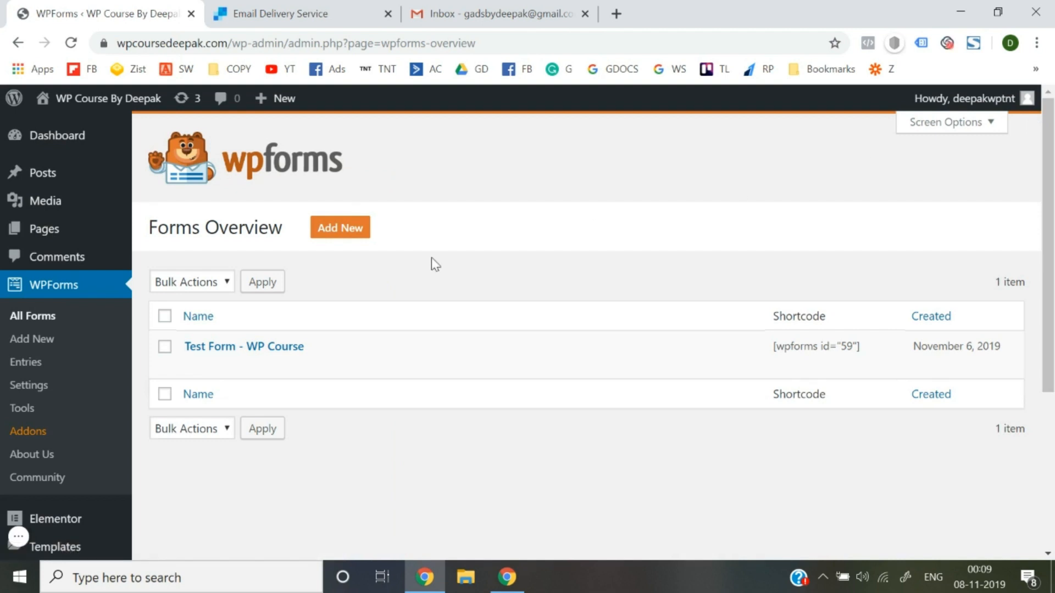
Open the live site in a new tab and scroll down to the revenue form.
{"action": "mouse_move", "coordinate": [96, 99]}
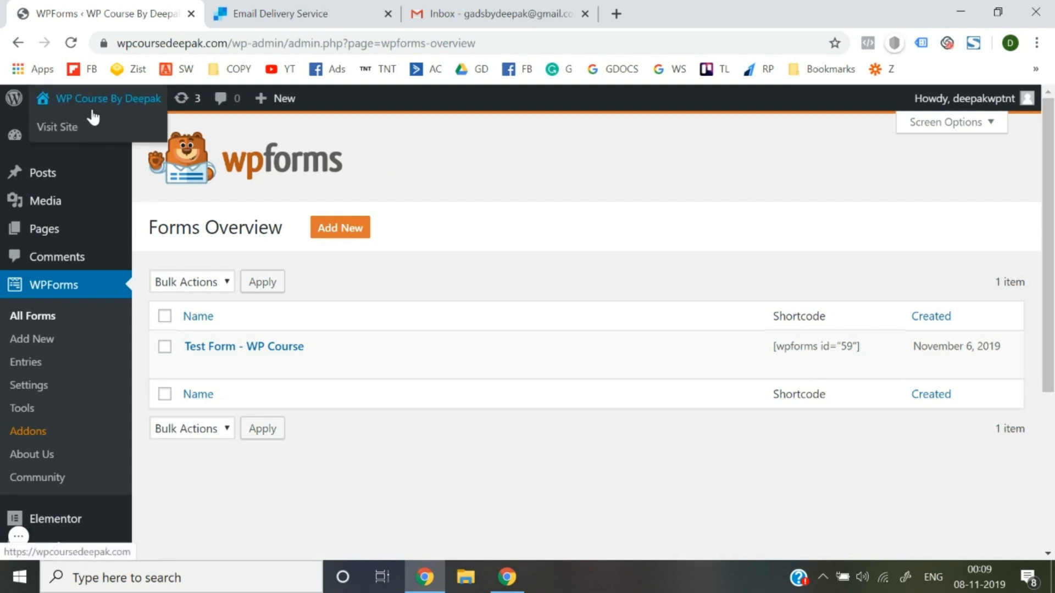
{"action": "right_click", "coordinate": [65, 128]}
{"action": "left_click", "coordinate": [77, 134]}
{"action": "left_click", "coordinate": [259, 7]}
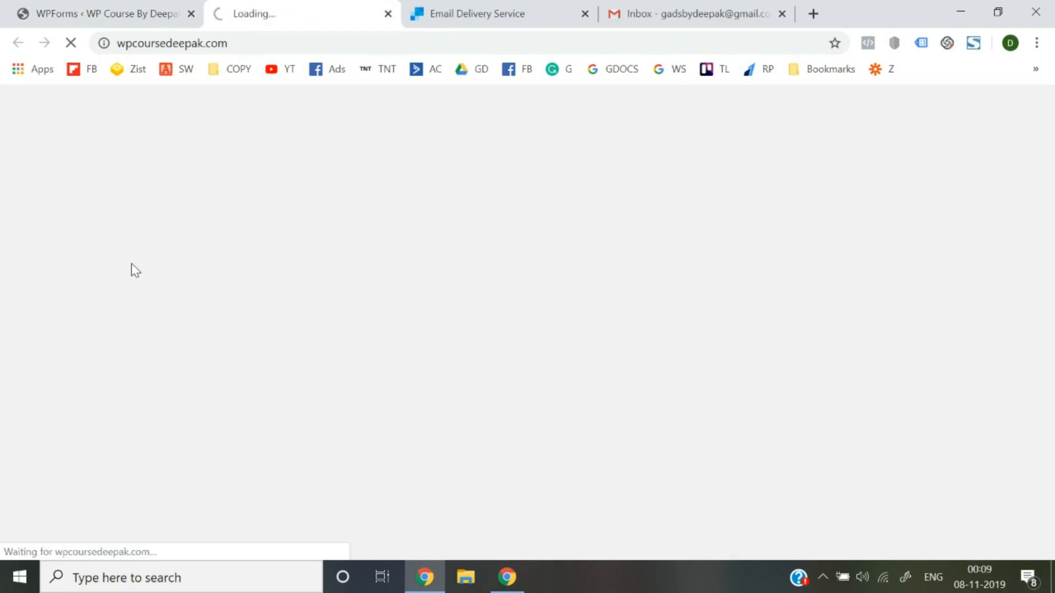
{"action": "scroll", "coordinate": [132, 265], "scroll_direction": "down", "scroll_amount": 10}
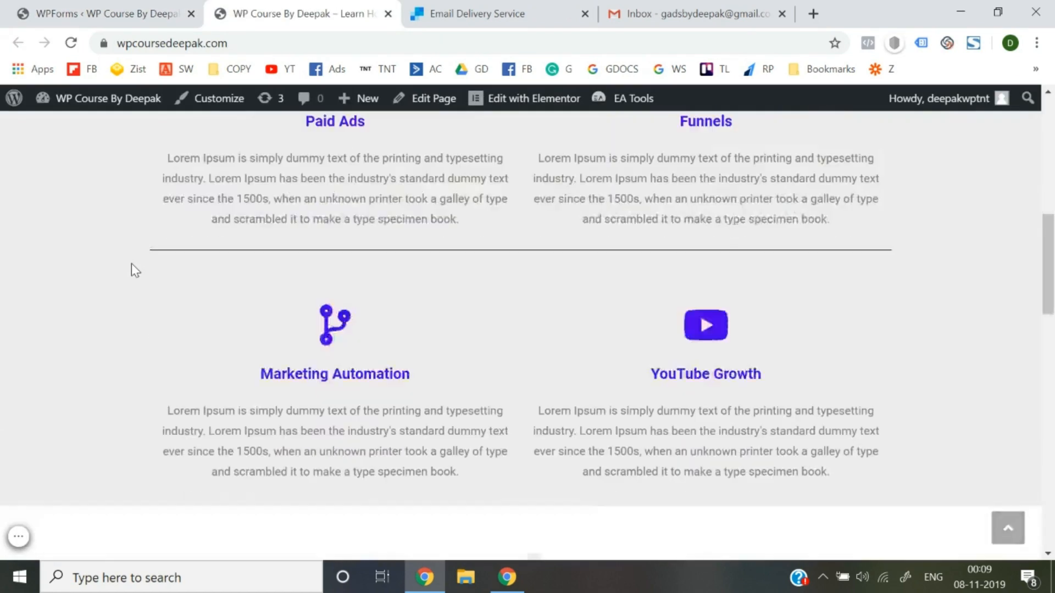
{"action": "scroll", "coordinate": [131, 264], "scroll_direction": "down", "scroll_amount": 10}
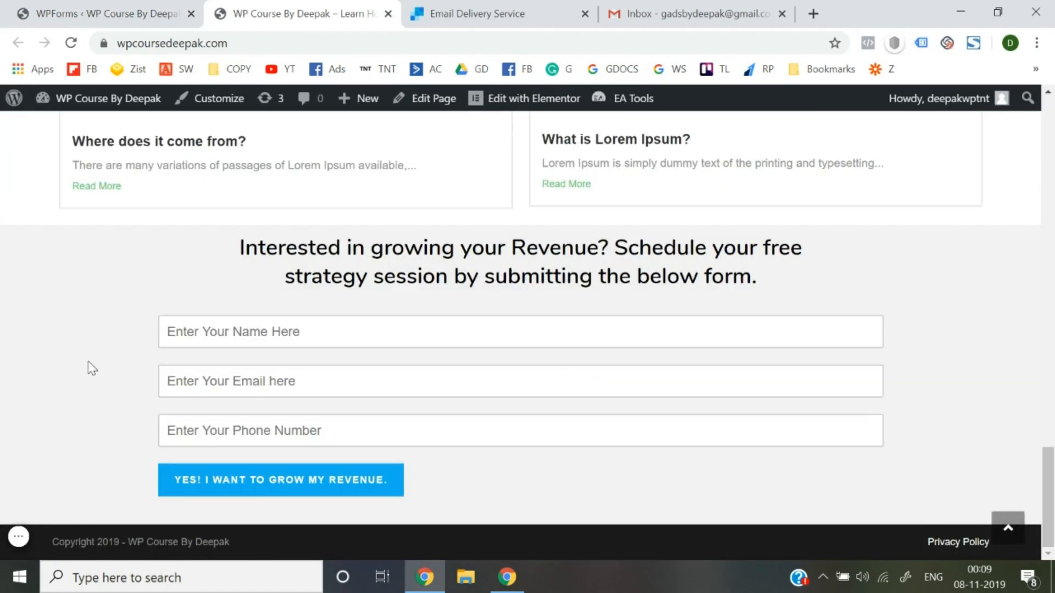
{"action": "left_click", "coordinate": [691, 2]}
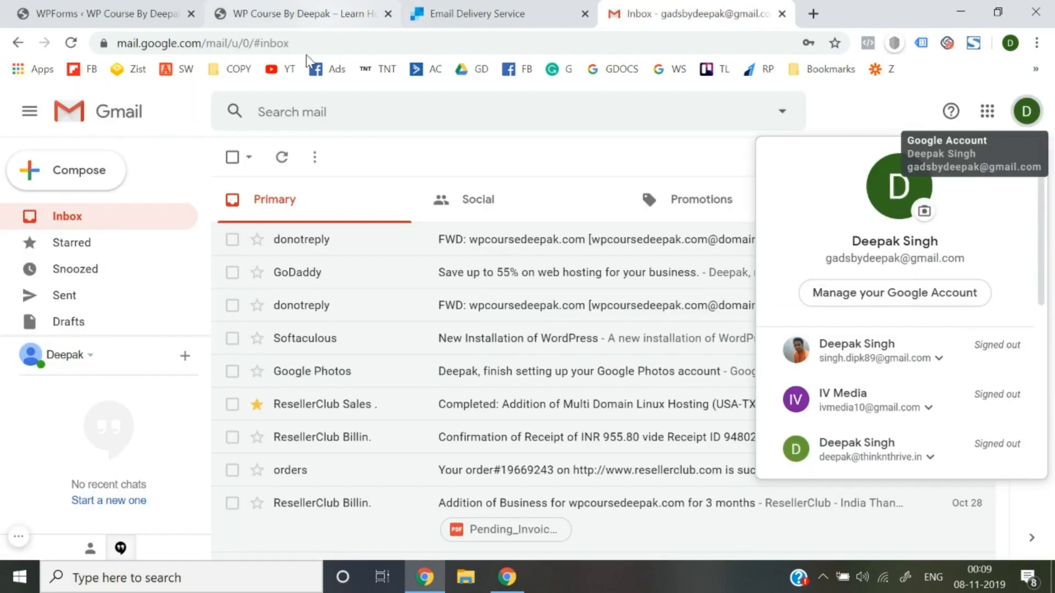
{"action": "left_click", "coordinate": [394, 147]}
{"action": "left_click", "coordinate": [330, 12]}
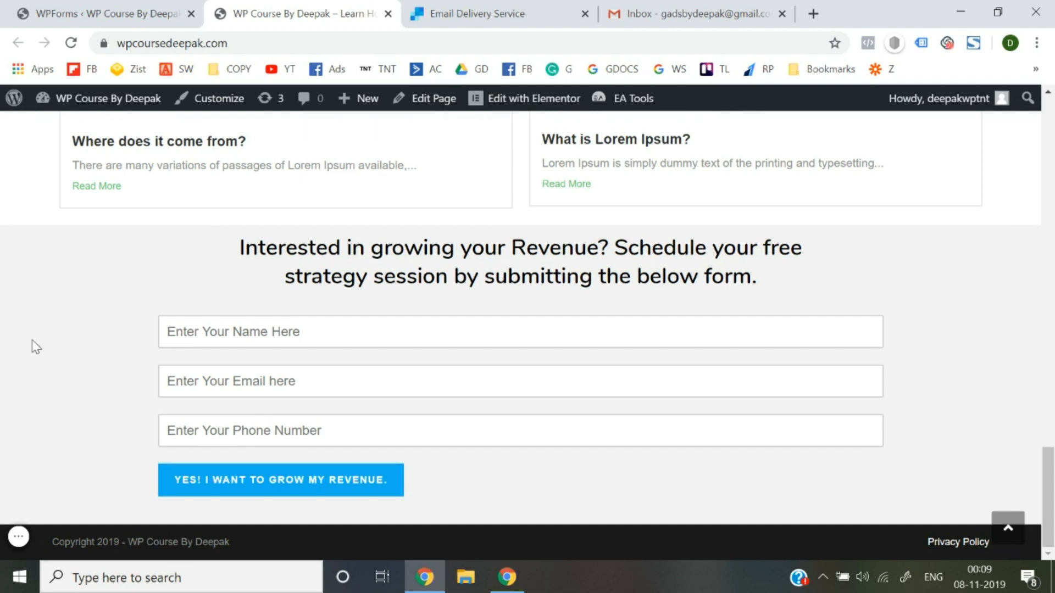
Submit the form with name 'abc', a sample email and phone '12', then reload Gmail.
{"action": "left_click", "coordinate": [233, 336]}
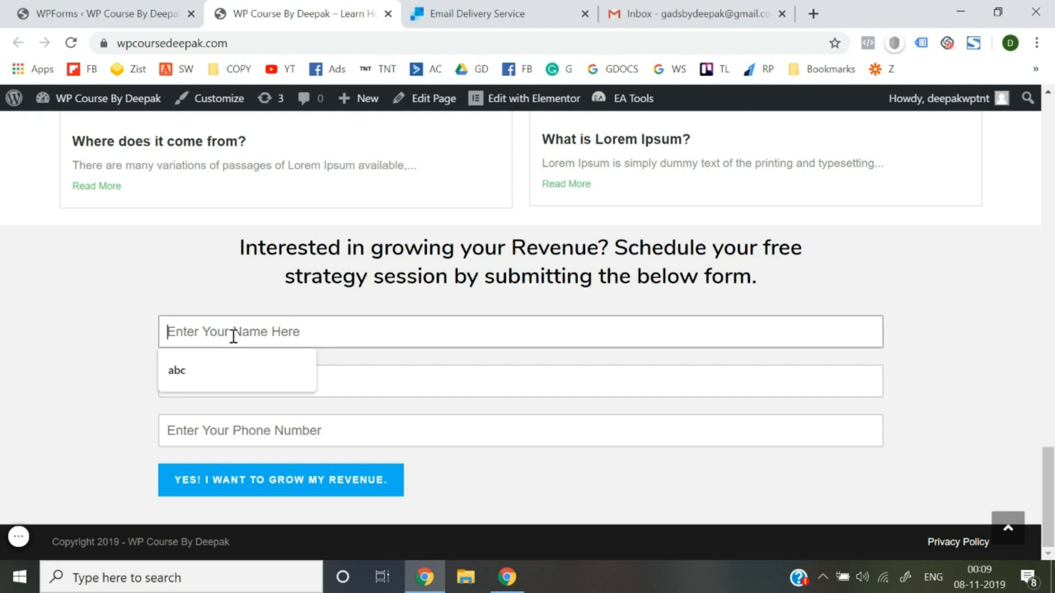
{"action": "type", "text": "abc"}
{"action": "key", "text": "Tab"}
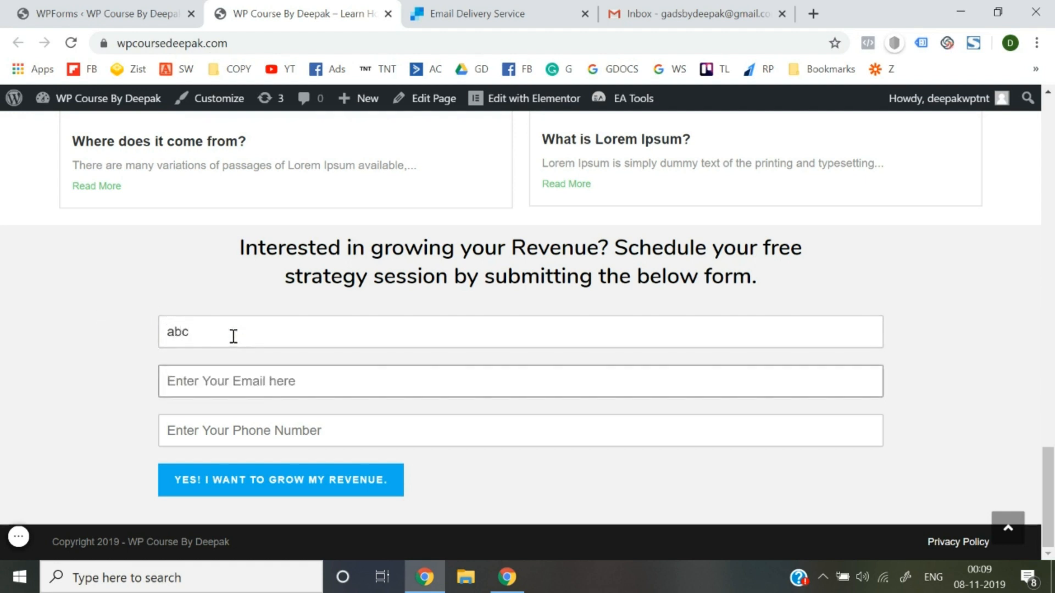
{"action": "type", "text": "abc"}
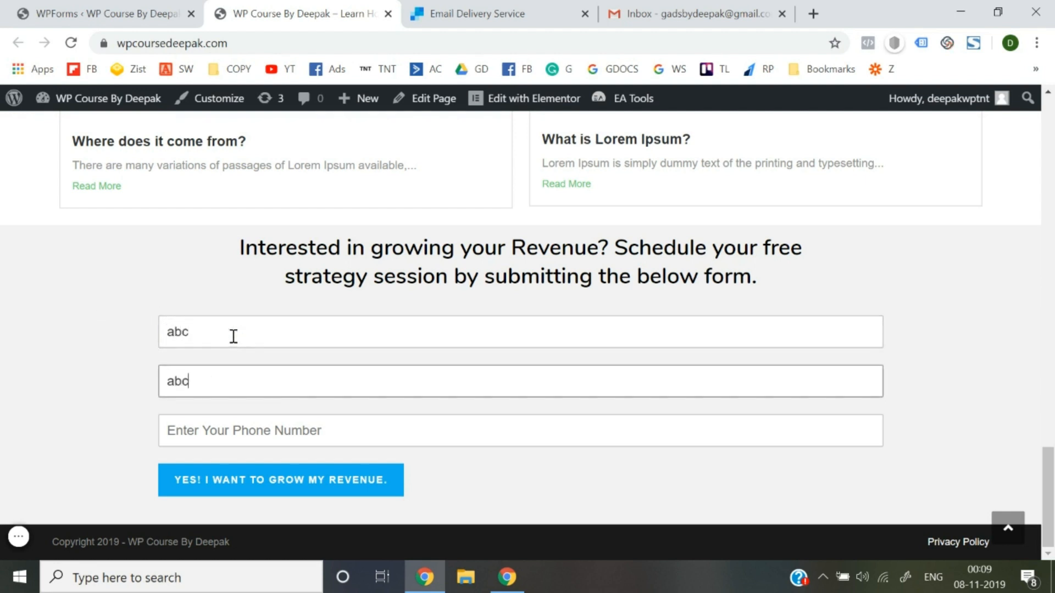
{"action": "type", "text": "@gmail.com"}
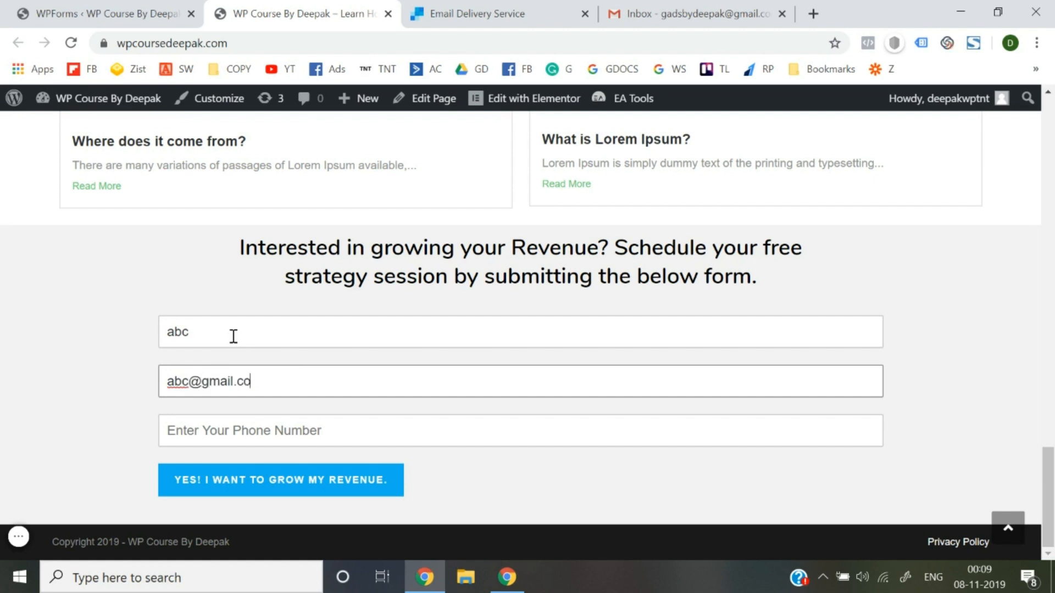
{"action": "key", "text": "Tab"}
{"action": "type", "text": "12"}
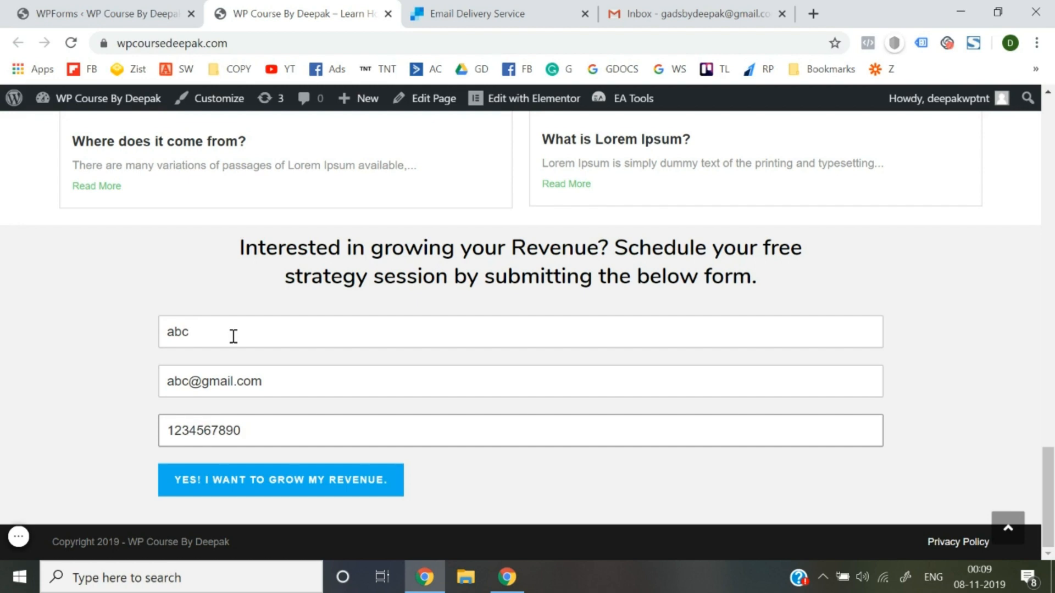
{"action": "left_click", "coordinate": [243, 492]}
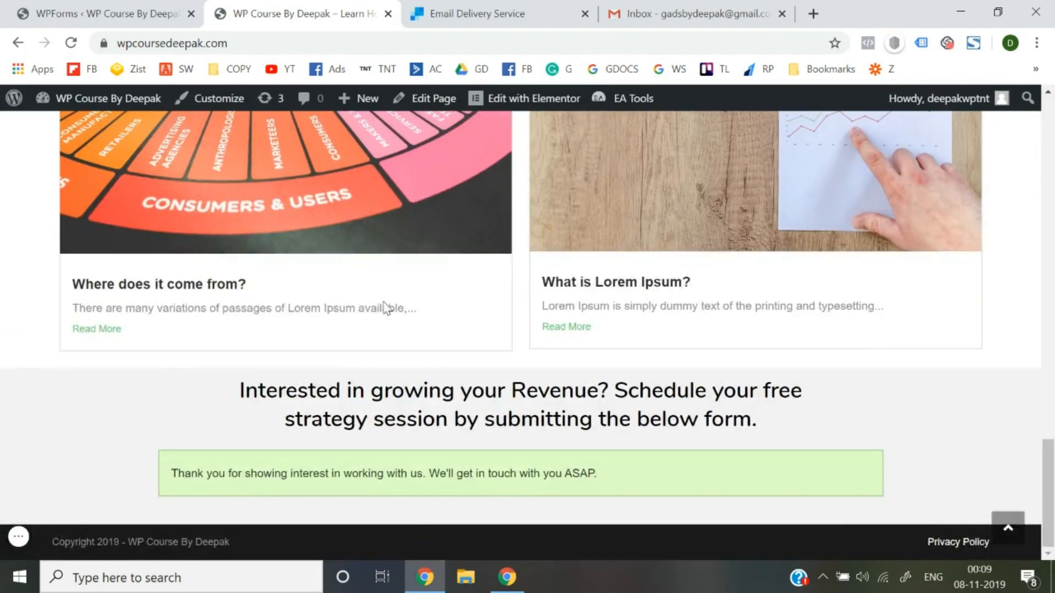
{"action": "left_click", "coordinate": [772, 12]}
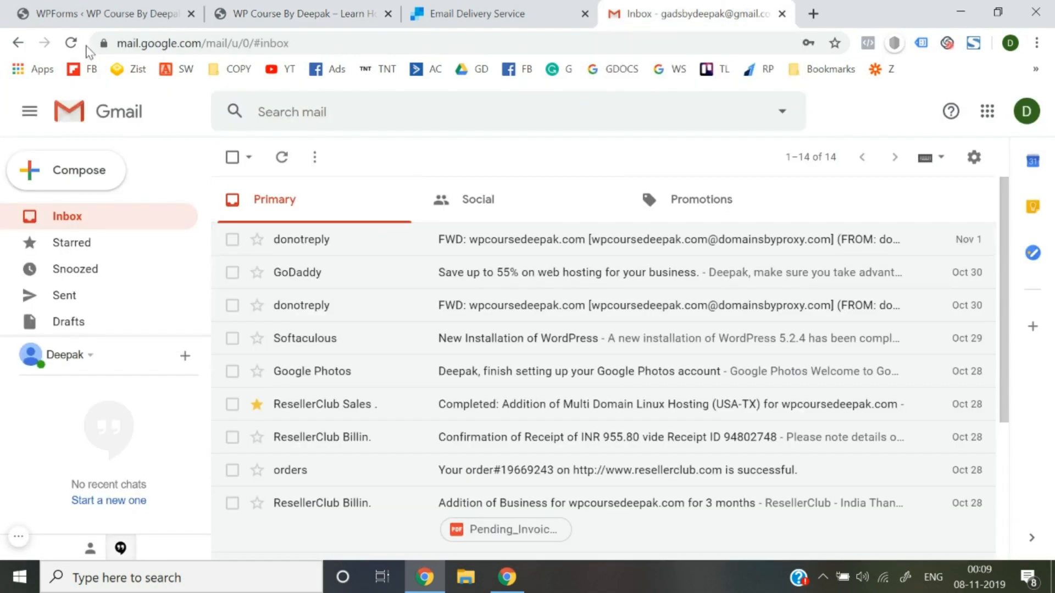
{"action": "left_click", "coordinate": [72, 43]}
Open the New Lead email in Gmail's Spam folder and report it as not spam.
{"action": "left_click", "coordinate": [287, 8]}
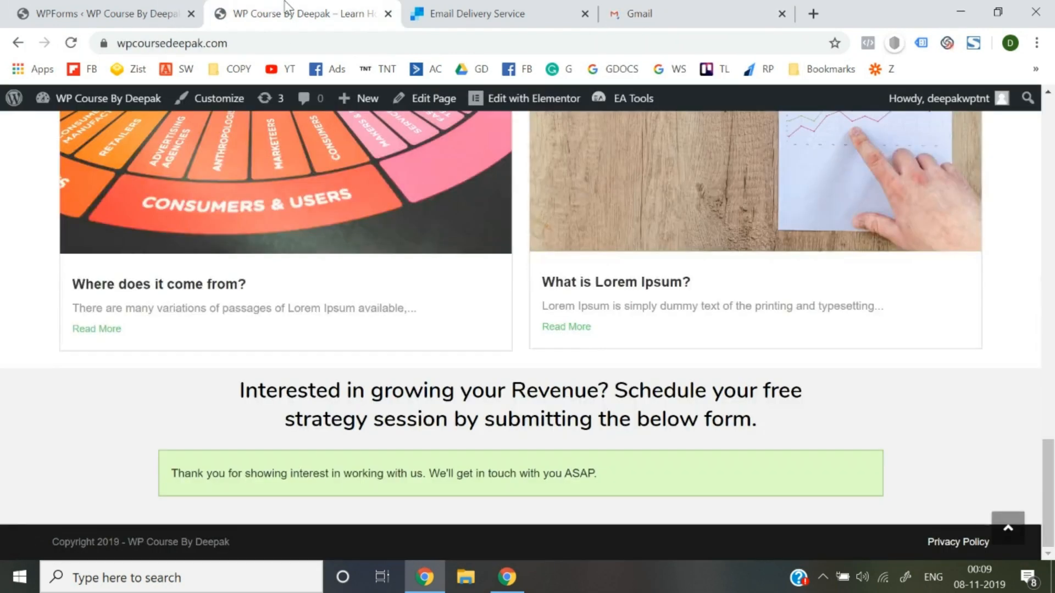
{"action": "left_click", "coordinate": [706, 3]}
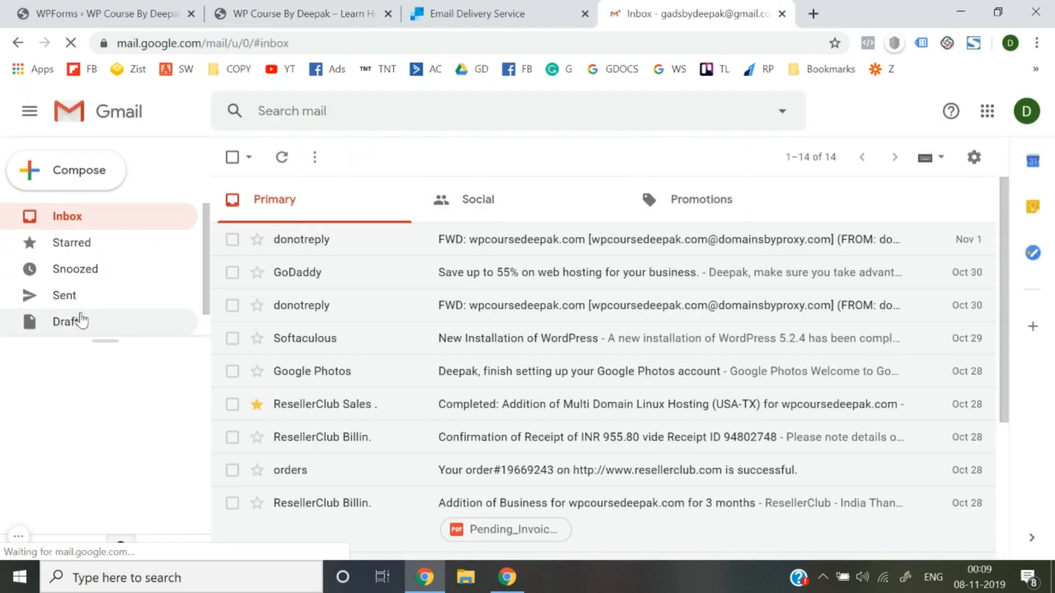
{"action": "scroll", "coordinate": [81, 320], "scroll_direction": "down", "scroll_amount": 1}
{"action": "left_click", "coordinate": [80, 324]}
{"action": "scroll", "coordinate": [82, 332], "scroll_direction": "down", "scroll_amount": 2}
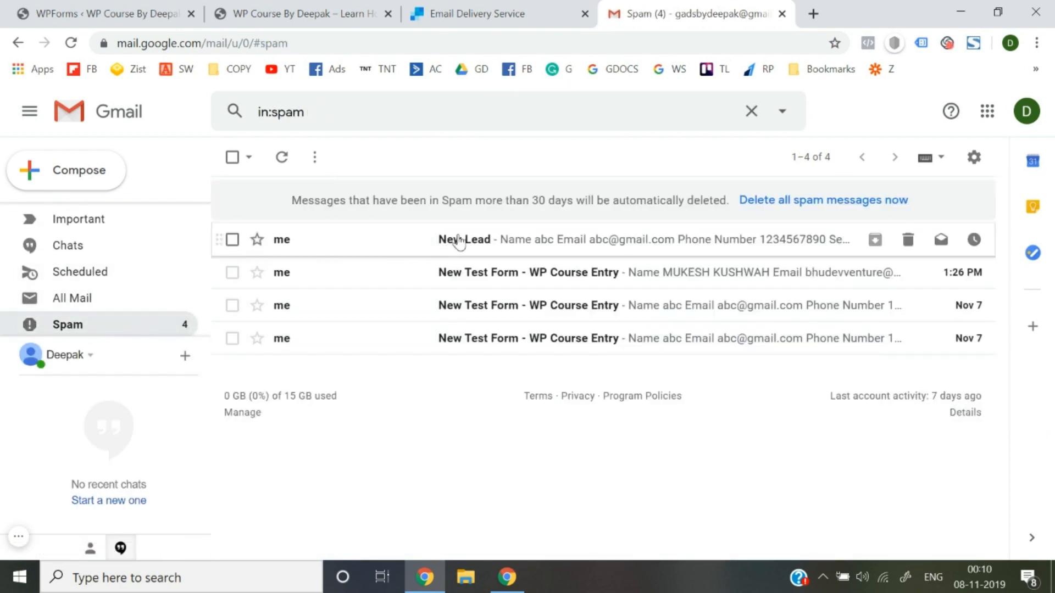
{"action": "left_click", "coordinate": [458, 240]}
{"action": "scroll", "coordinate": [459, 388], "scroll_direction": "down", "scroll_amount": 6}
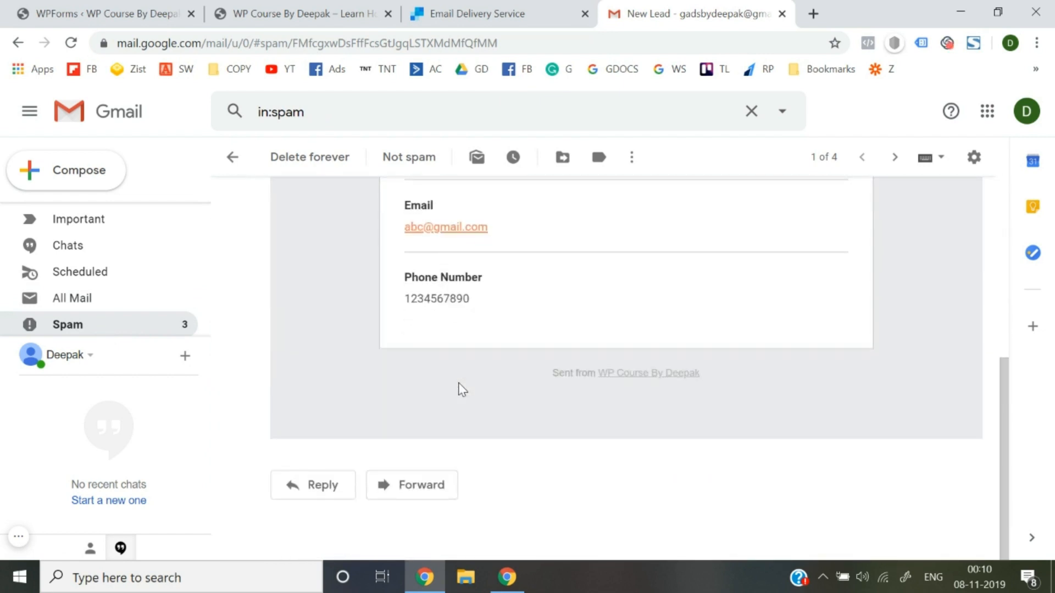
{"action": "scroll", "coordinate": [459, 388], "scroll_direction": "up", "scroll_amount": 6}
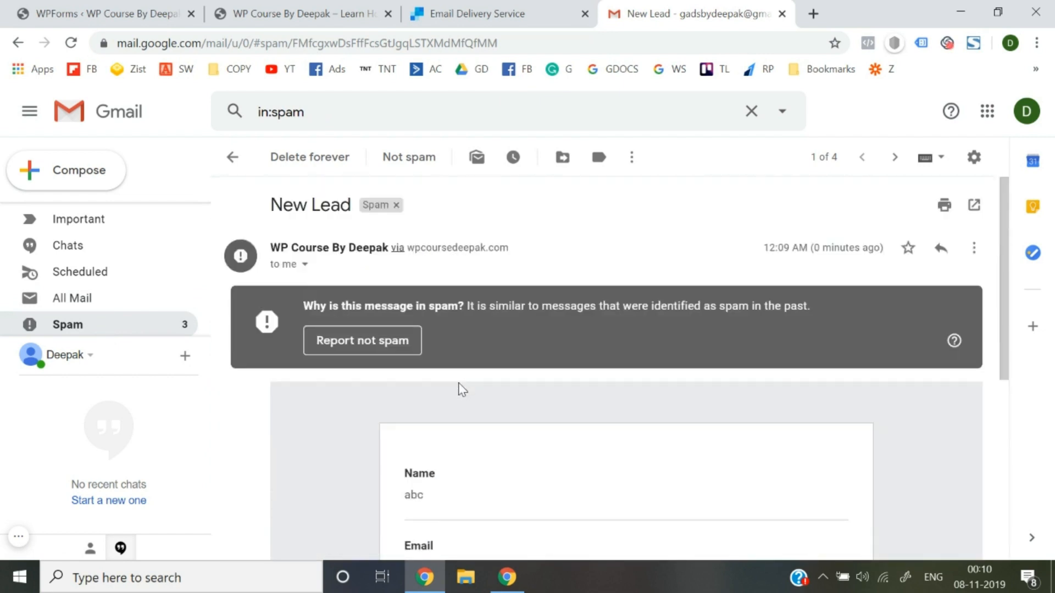
{"action": "left_click", "coordinate": [381, 351]}
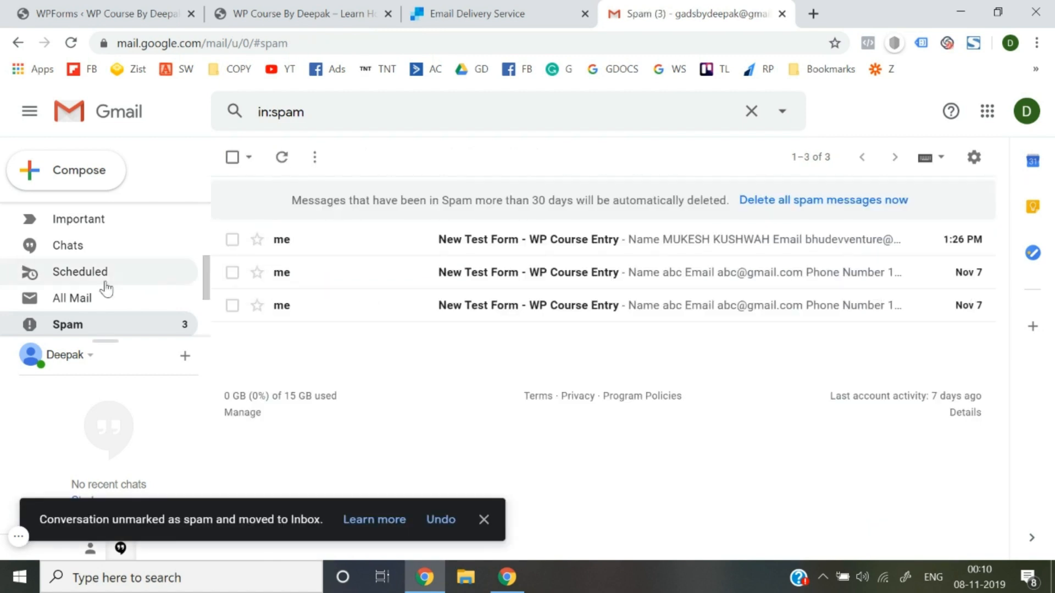
Preview the three remaining form entries in the Spam folder.
{"action": "left_click", "coordinate": [591, 242]}
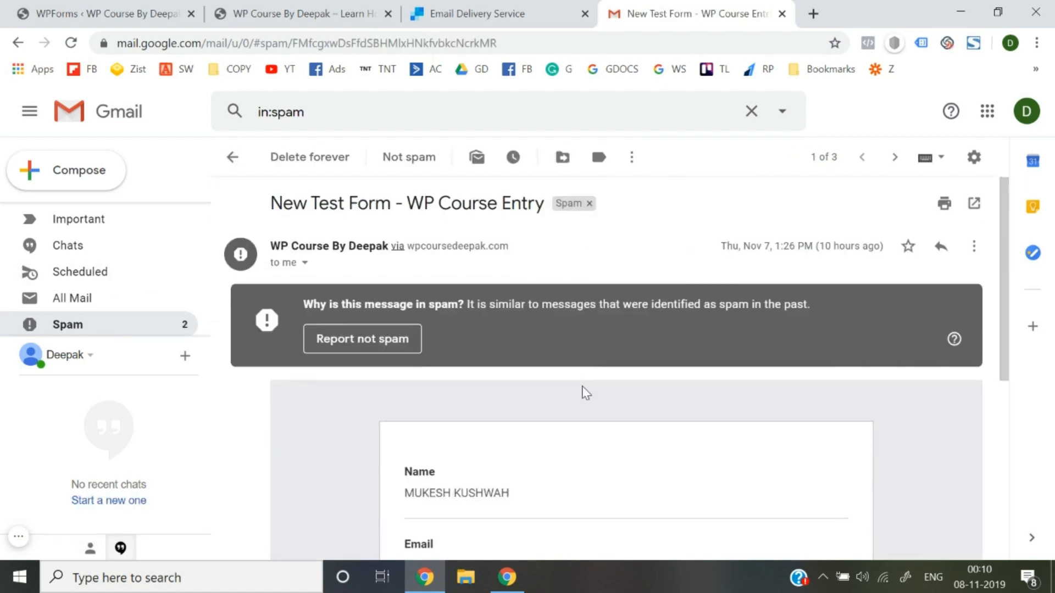
{"action": "scroll", "coordinate": [584, 390], "scroll_direction": "down", "scroll_amount": 5}
{"action": "scroll", "coordinate": [454, 364], "scroll_direction": "up", "scroll_amount": 1}
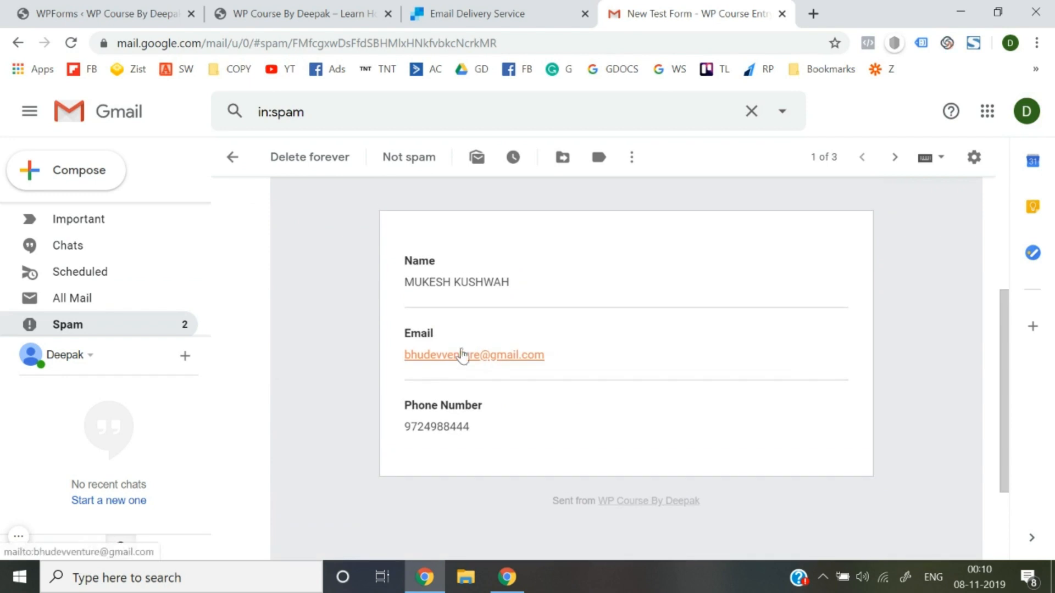
{"action": "scroll", "coordinate": [463, 352], "scroll_direction": "up", "scroll_amount": 4}
{"action": "scroll", "coordinate": [376, 390], "scroll_direction": "down", "scroll_amount": 4}
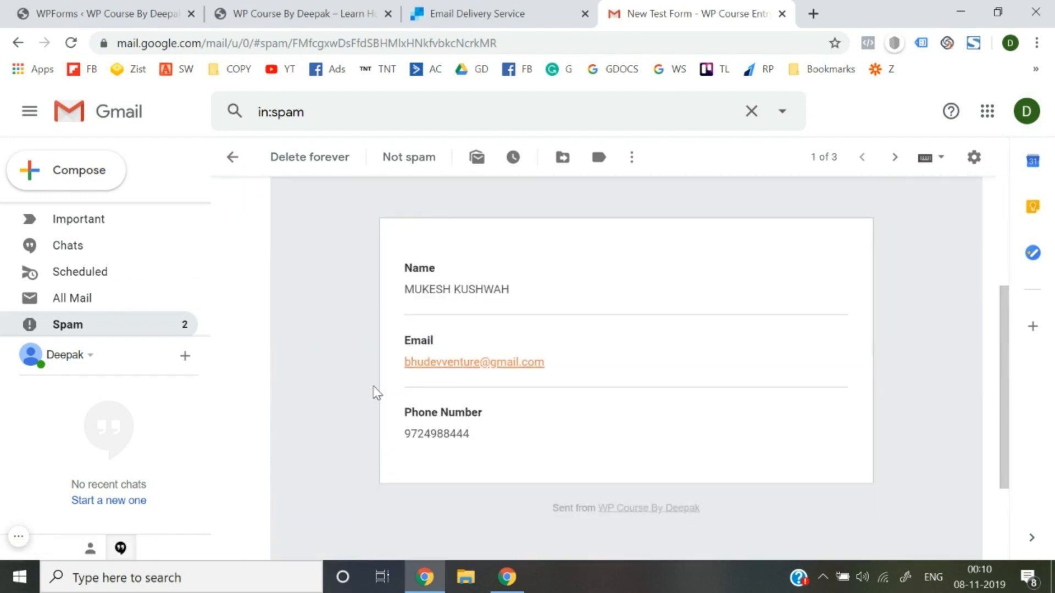
{"action": "scroll", "coordinate": [444, 378], "scroll_direction": "up", "scroll_amount": 4}
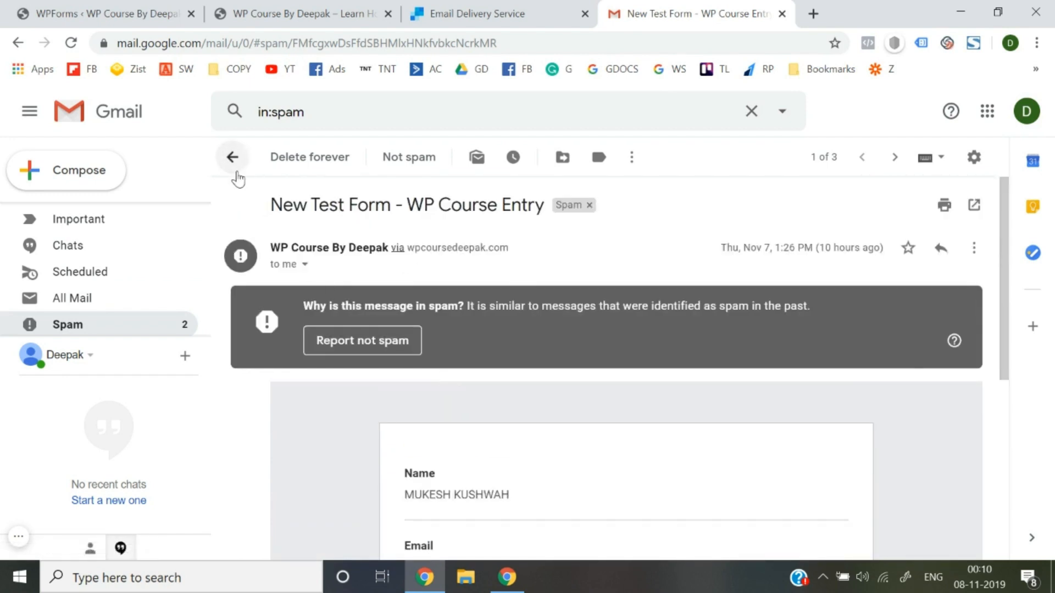
{"action": "left_click", "coordinate": [232, 158]}
{"action": "left_click", "coordinate": [412, 275]}
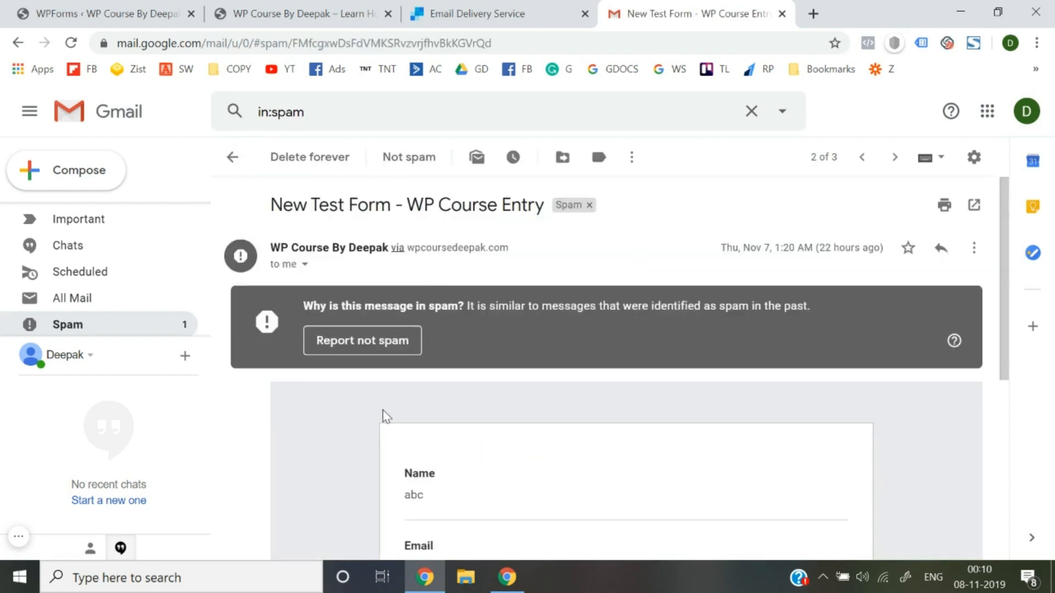
{"action": "scroll", "coordinate": [381, 419], "scroll_direction": "down", "scroll_amount": 4}
{"action": "left_click", "coordinate": [242, 161]}
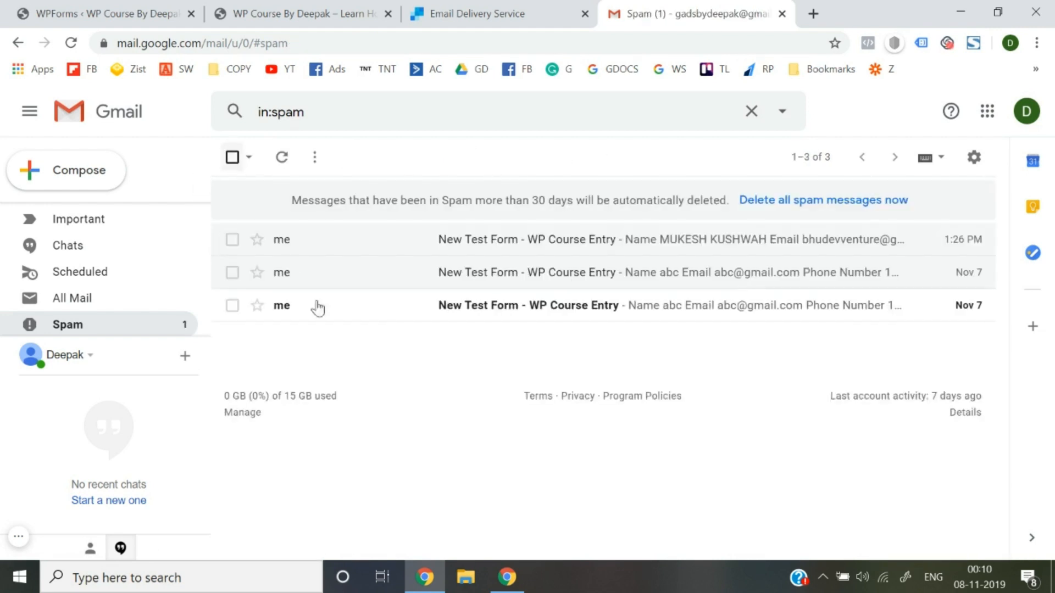
{"action": "left_click", "coordinate": [391, 305]}
{"action": "scroll", "coordinate": [434, 387], "scroll_direction": "down", "scroll_amount": 5}
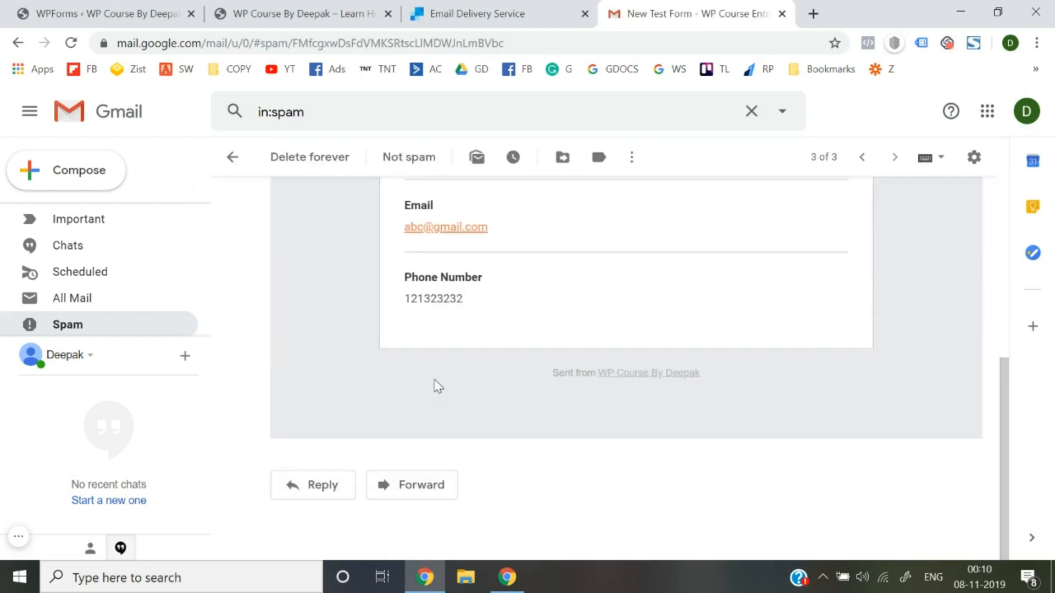
{"action": "scroll", "coordinate": [325, 337], "scroll_direction": "up", "scroll_amount": 6}
{"action": "left_click", "coordinate": [239, 158]}
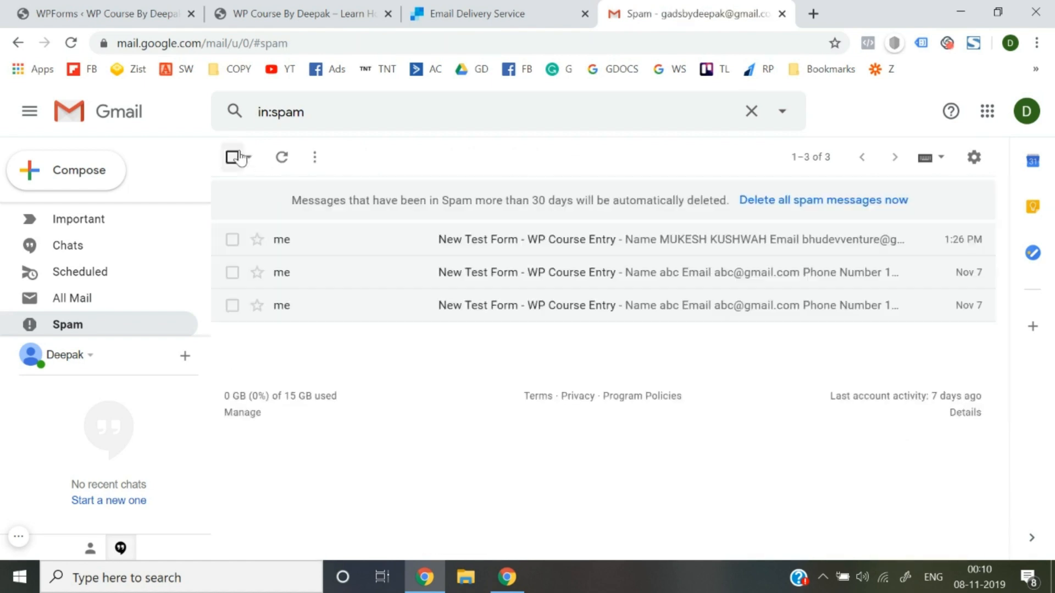
Confirm the New Lead email is in the Inbox, then return to the site tab.
{"action": "scroll", "coordinate": [170, 243], "scroll_direction": "up", "scroll_amount": 3}
{"action": "left_click", "coordinate": [128, 224]}
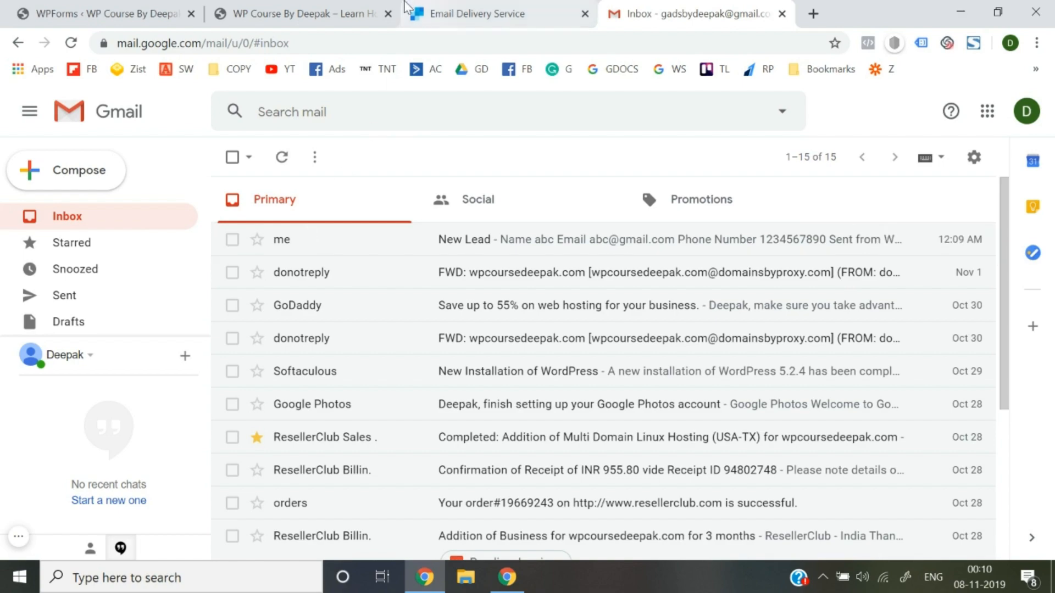
{"action": "left_click", "coordinate": [372, 8]}
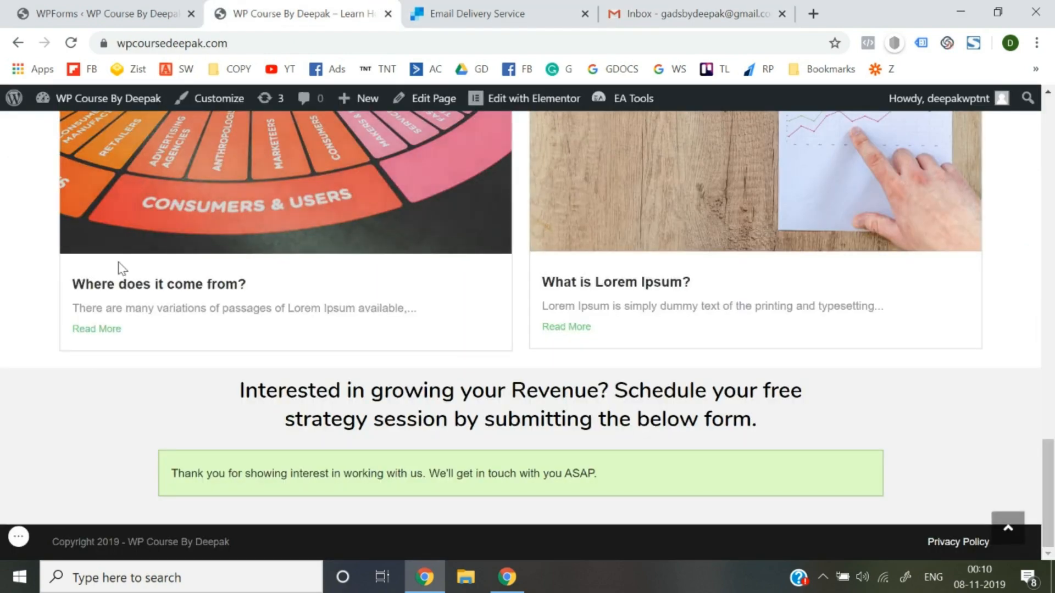
Scroll up the thank-you page, then switch to the SendGrid Email Delivery Service tab.
{"action": "scroll", "coordinate": [30, 269], "scroll_direction": "up", "scroll_amount": 15}
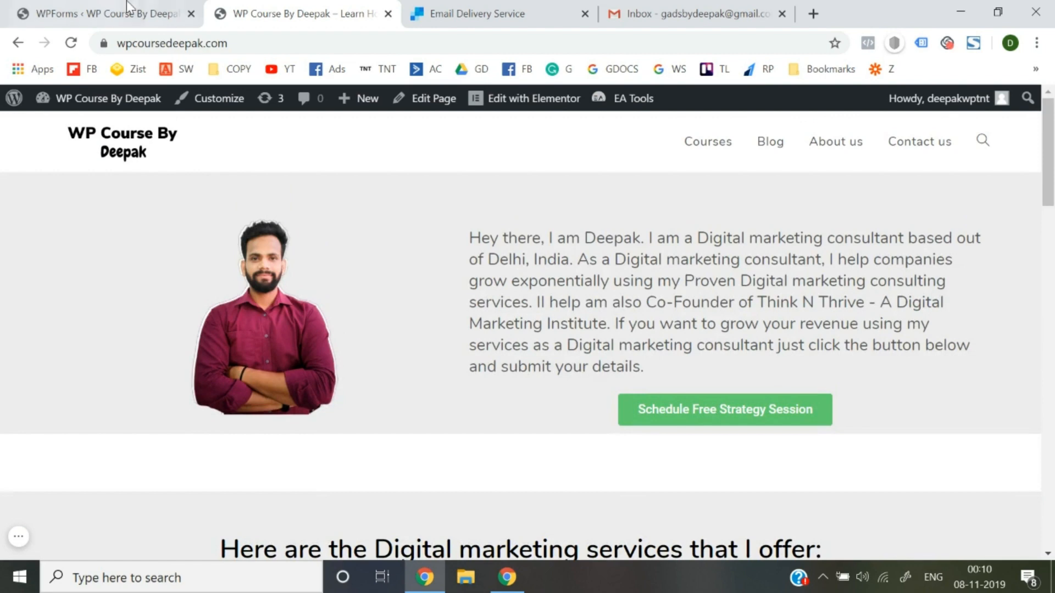
{"action": "left_click", "coordinate": [127, 1]}
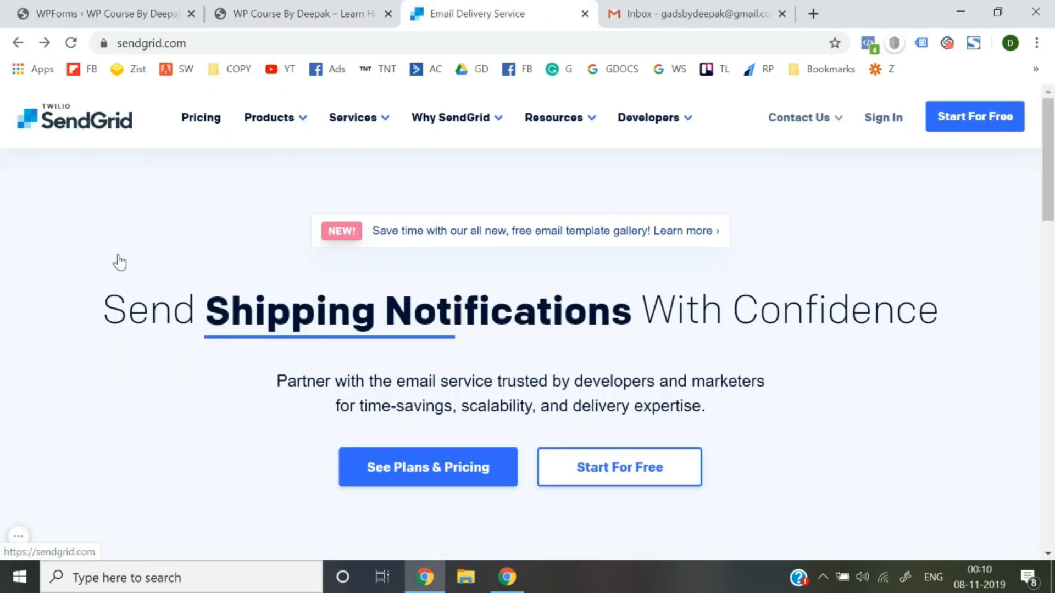
Reload sendgrid.com via its logo, then return to the WP Course By Deepak tab.
{"action": "left_click", "coordinate": [80, 126]}
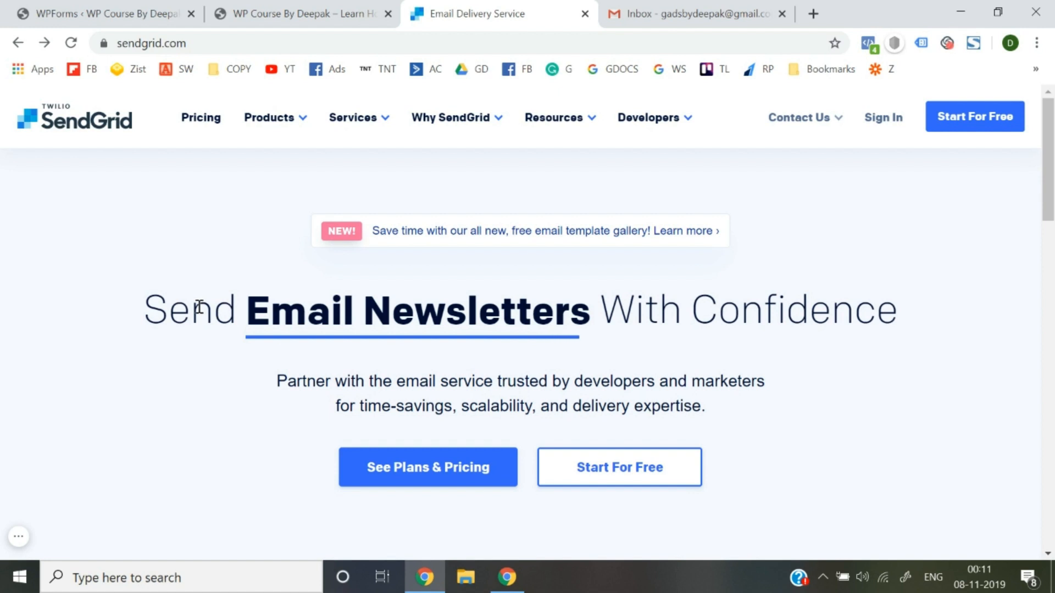
{"action": "left_click", "coordinate": [304, 11]}
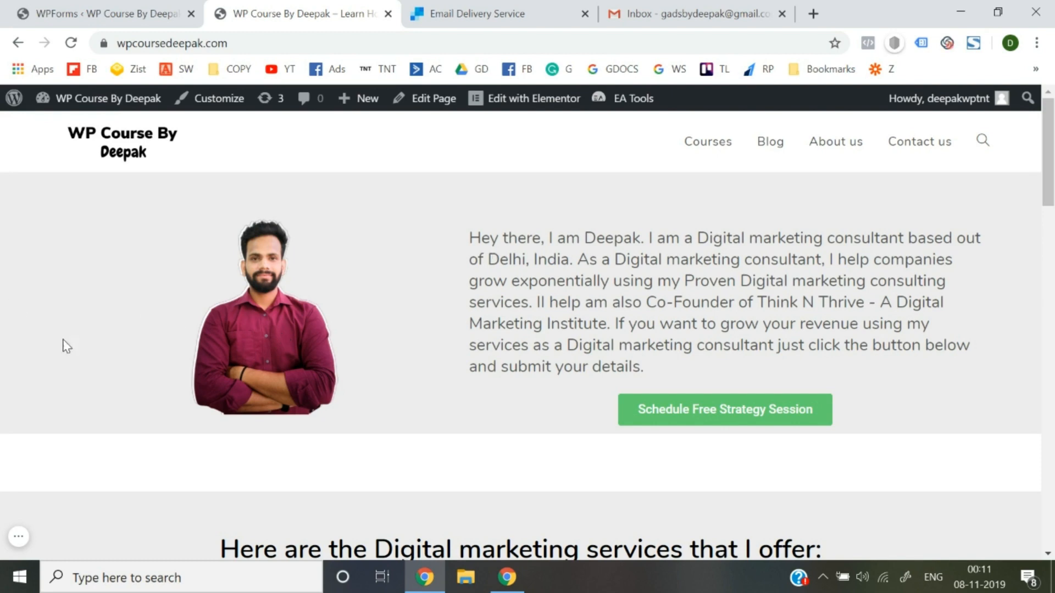
Scroll to the bottom of the homepage and reload it from the address bar.
{"action": "scroll", "coordinate": [466, 338], "scroll_direction": "down", "scroll_amount": 5}
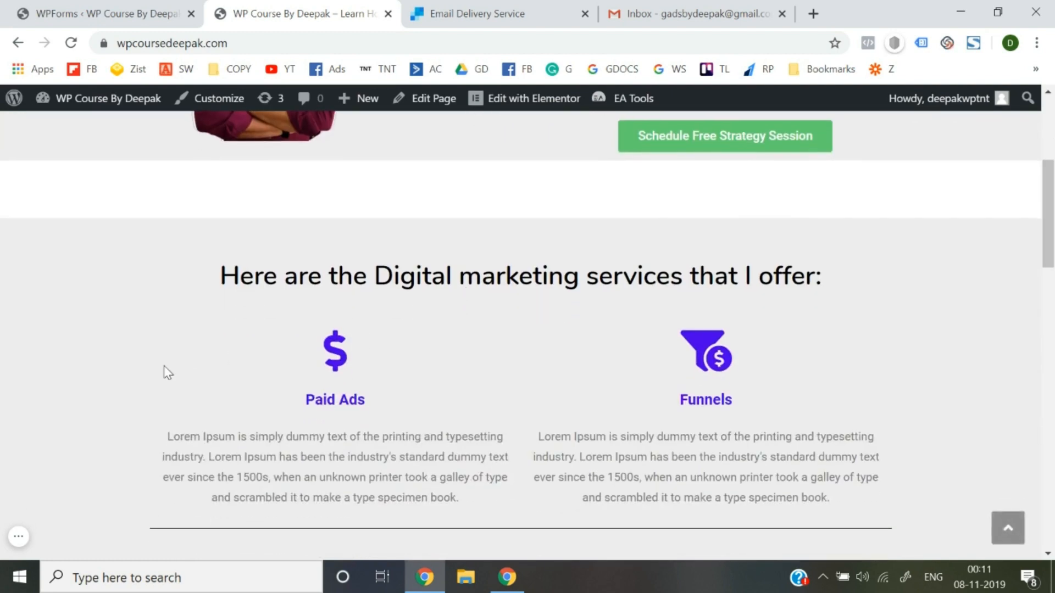
{"action": "scroll", "coordinate": [193, 384], "scroll_direction": "down", "scroll_amount": 5}
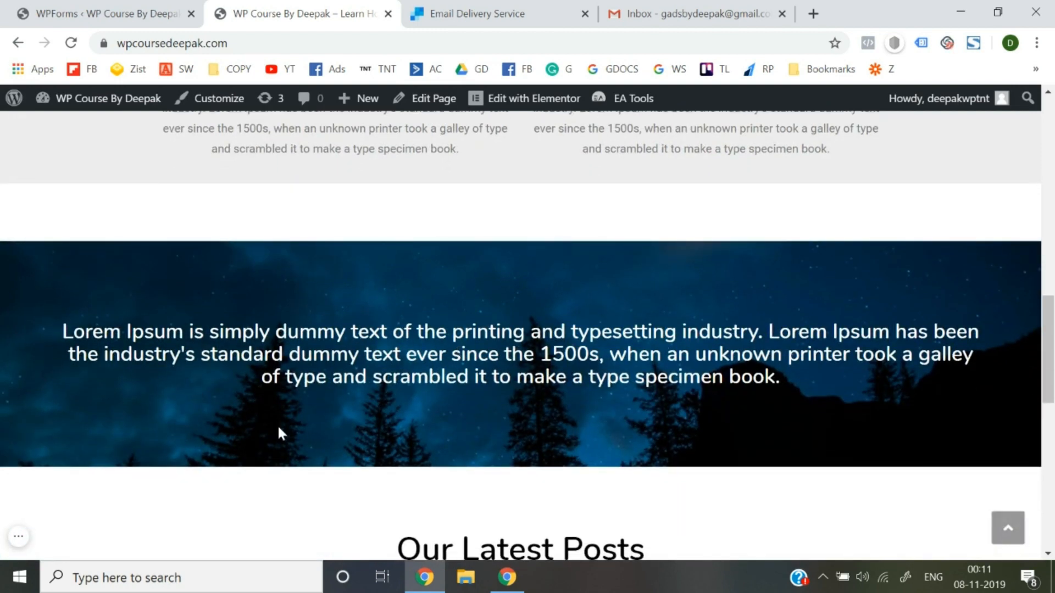
{"action": "scroll", "coordinate": [278, 432], "scroll_direction": "down", "scroll_amount": 6}
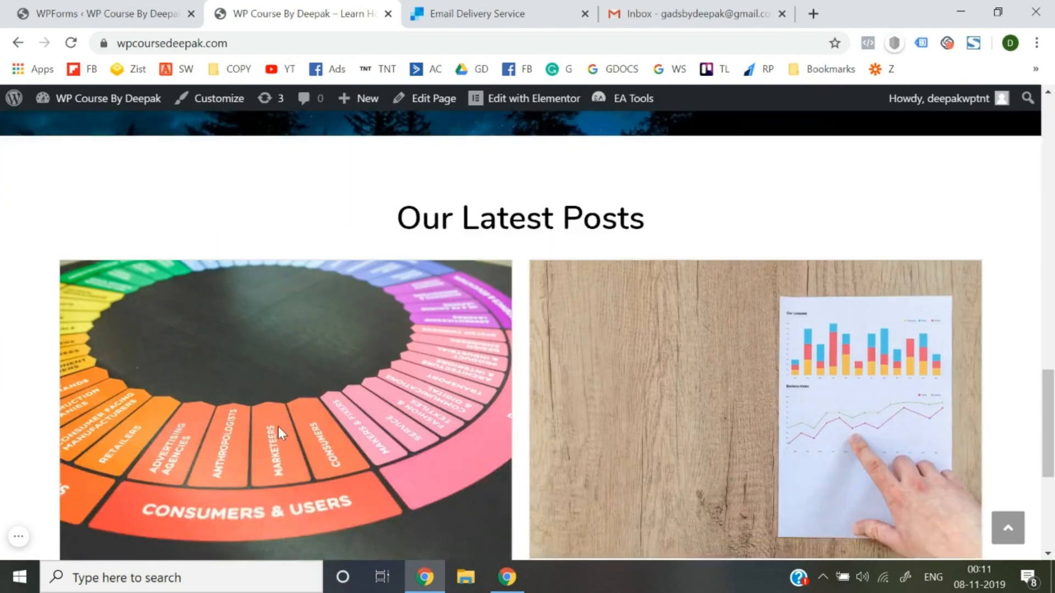
{"action": "scroll", "coordinate": [28, 407], "scroll_direction": "down", "scroll_amount": 3}
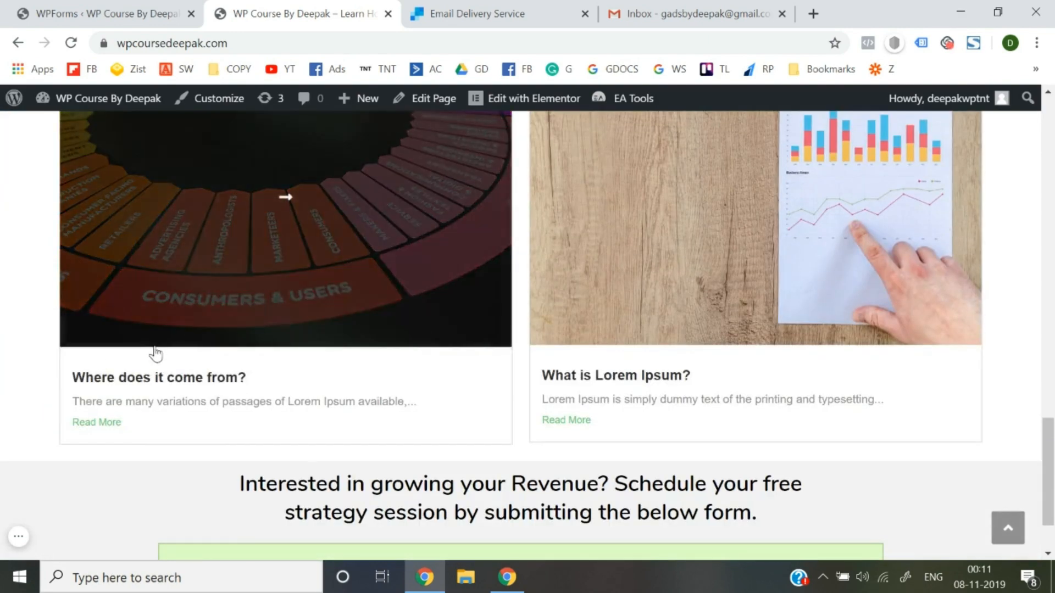
{"action": "scroll", "coordinate": [295, 353], "scroll_direction": "down", "scroll_amount": 2}
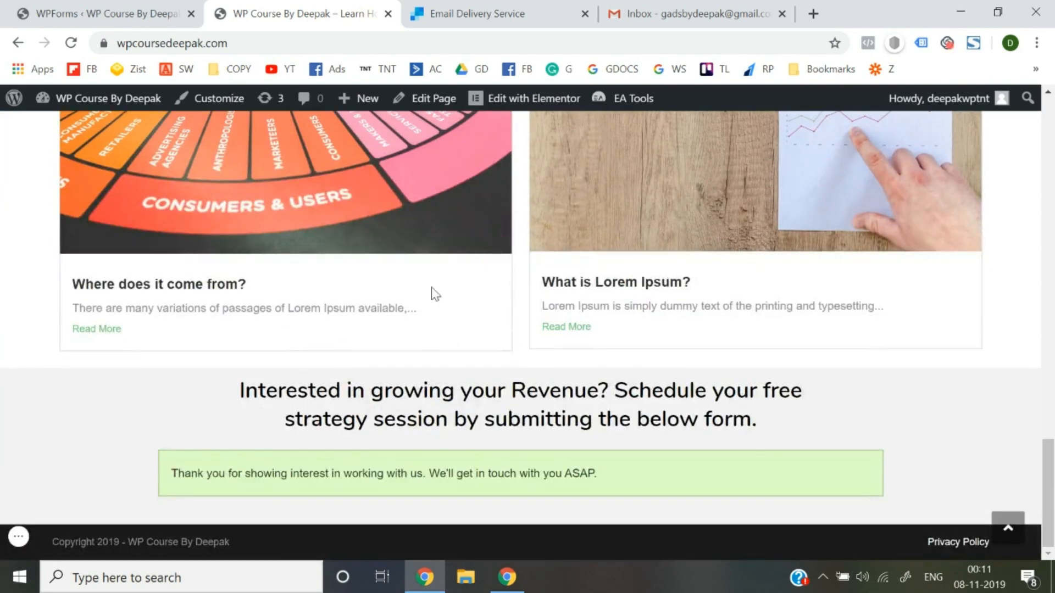
{"action": "left_click", "coordinate": [257, 48]}
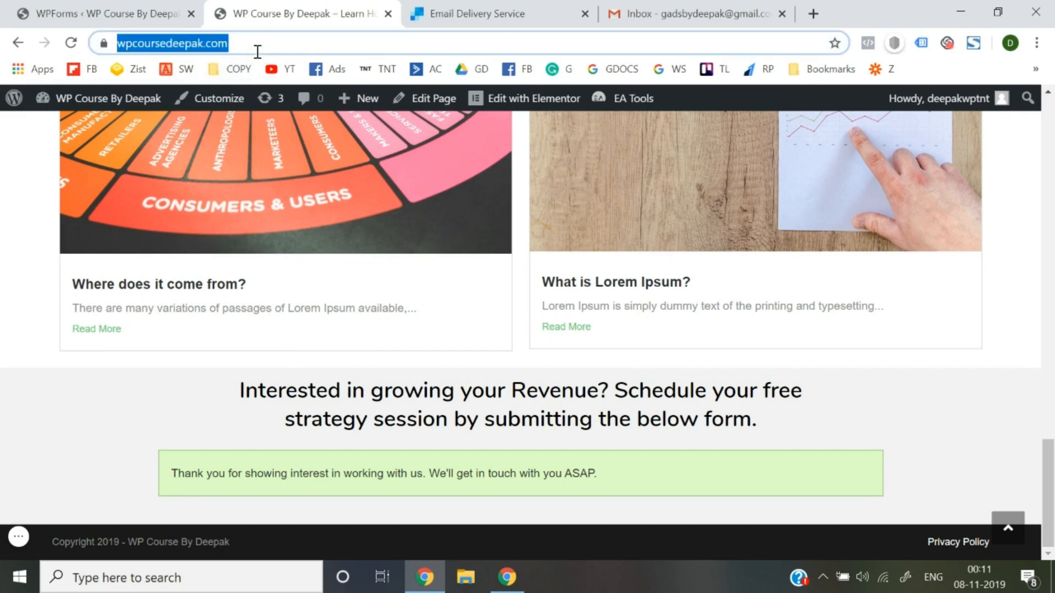
{"action": "key", "text": "Return"}
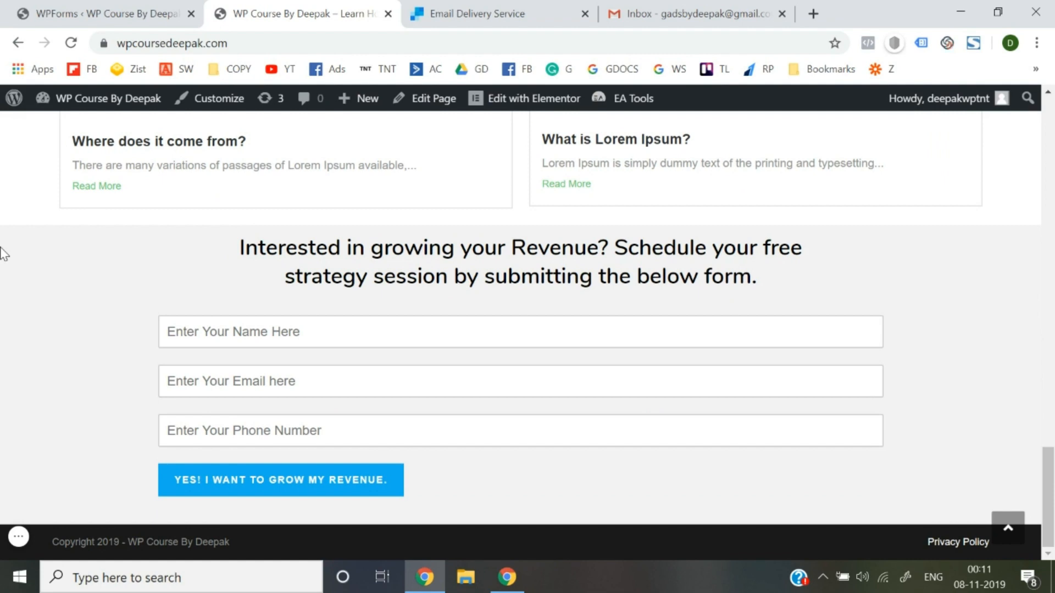
{"action": "scroll", "coordinate": [1, 254], "scroll_direction": "up", "scroll_amount": 20}
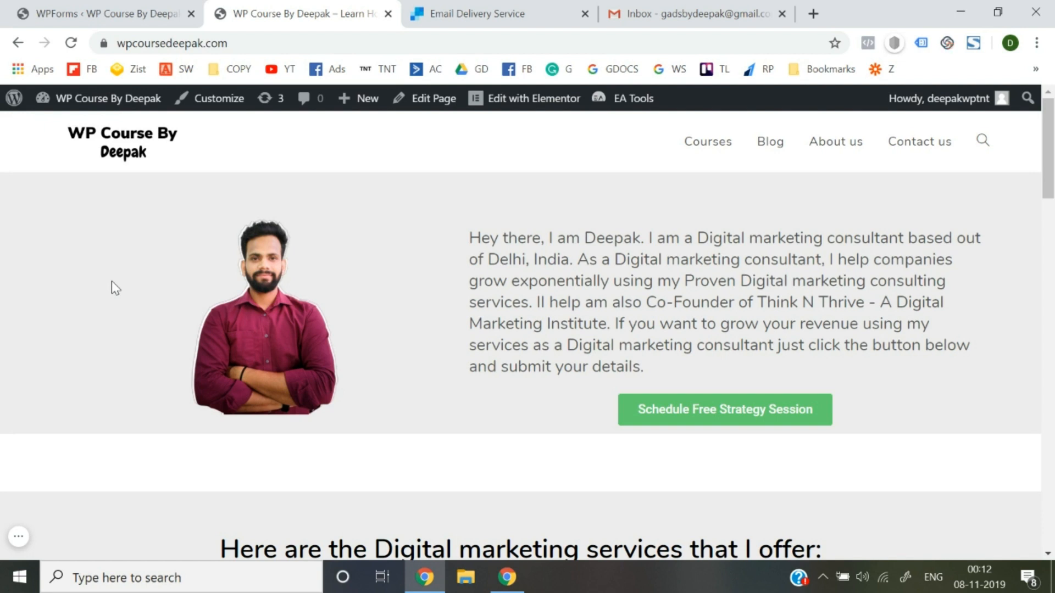
Browse the homepage, then open the Blog page from the menu.
{"action": "scroll", "coordinate": [111, 286], "scroll_direction": "down", "scroll_amount": 6}
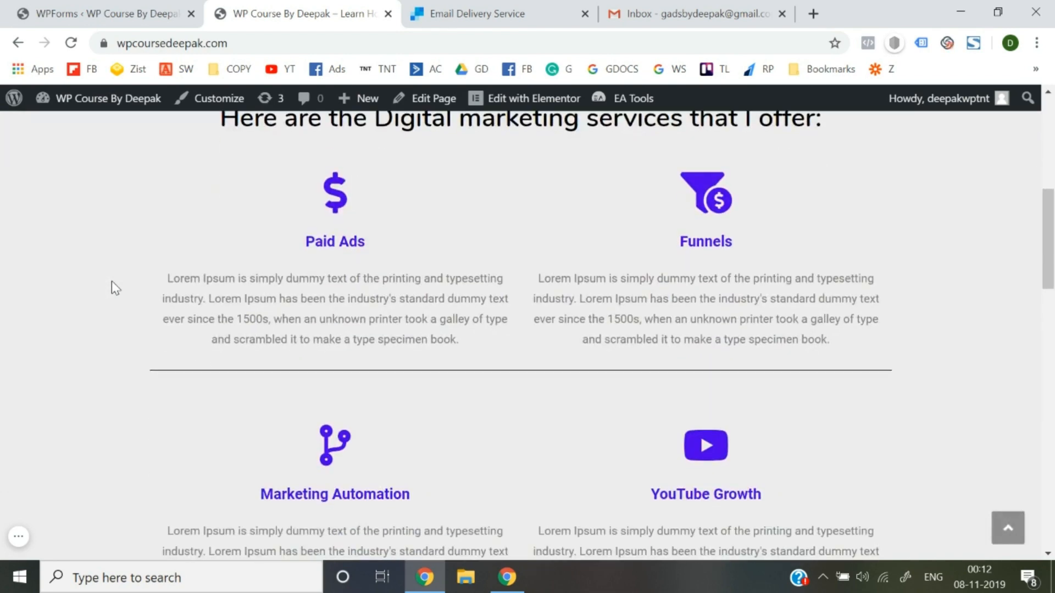
{"action": "scroll", "coordinate": [111, 281], "scroll_direction": "down", "scroll_amount": 15}
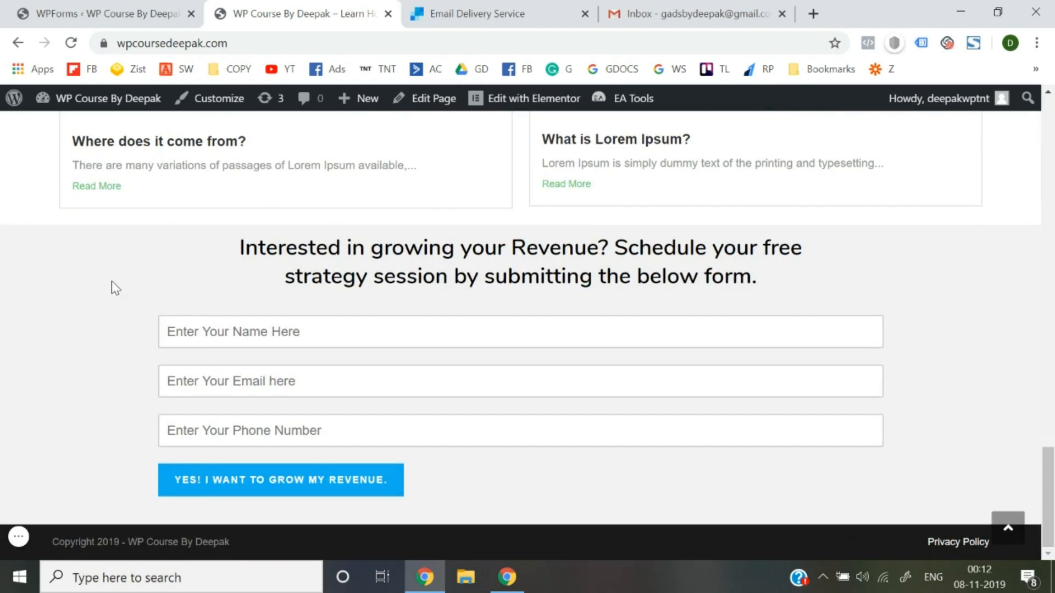
{"action": "scroll", "coordinate": [111, 281], "scroll_direction": "up", "scroll_amount": 20}
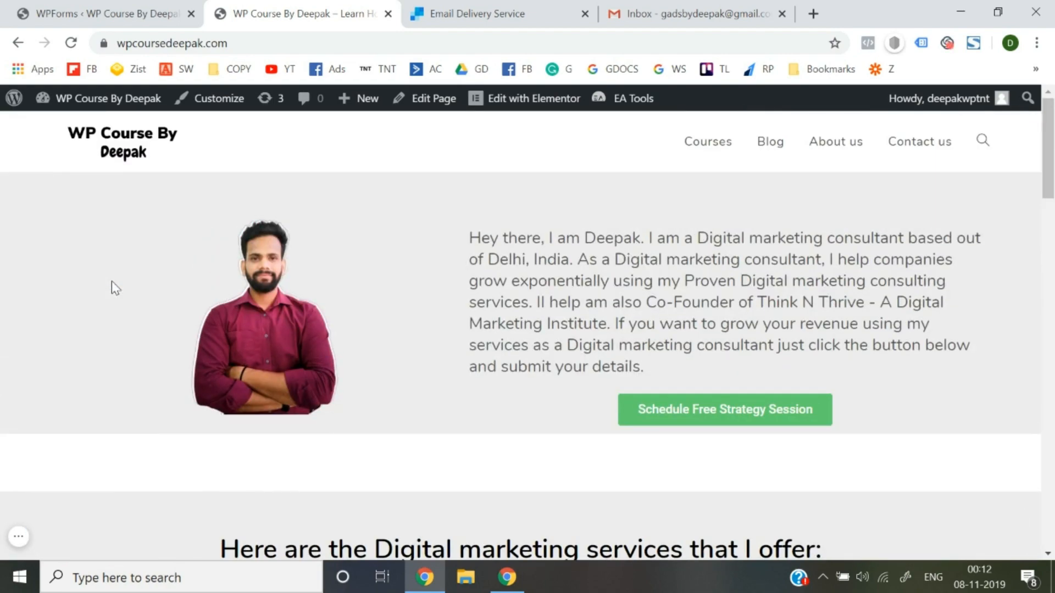
{"action": "scroll", "coordinate": [111, 281], "scroll_direction": "down", "scroll_amount": 7}
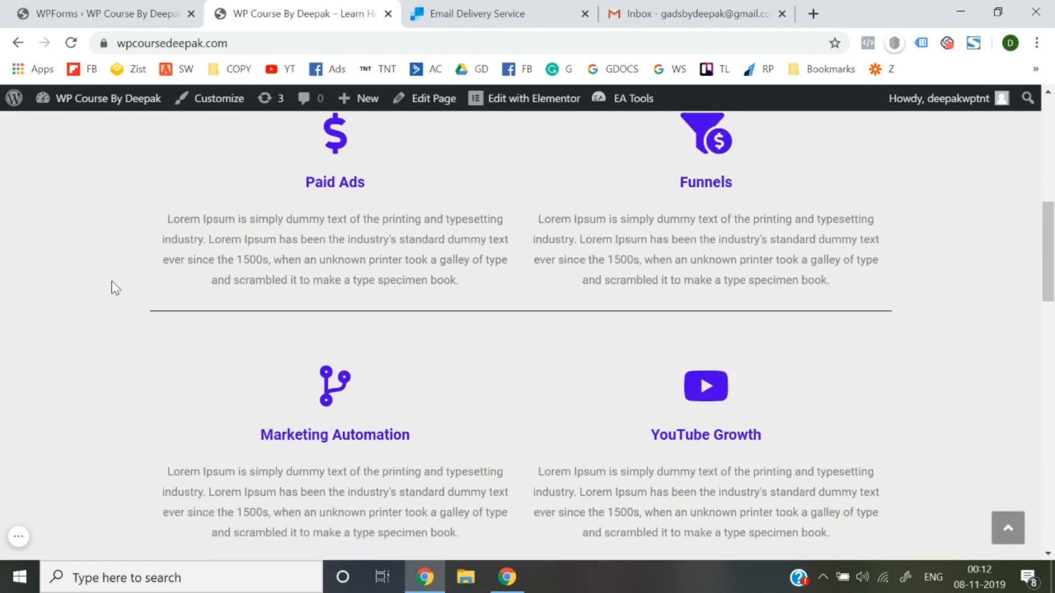
{"action": "scroll", "coordinate": [111, 282], "scroll_direction": "up", "scroll_amount": 7}
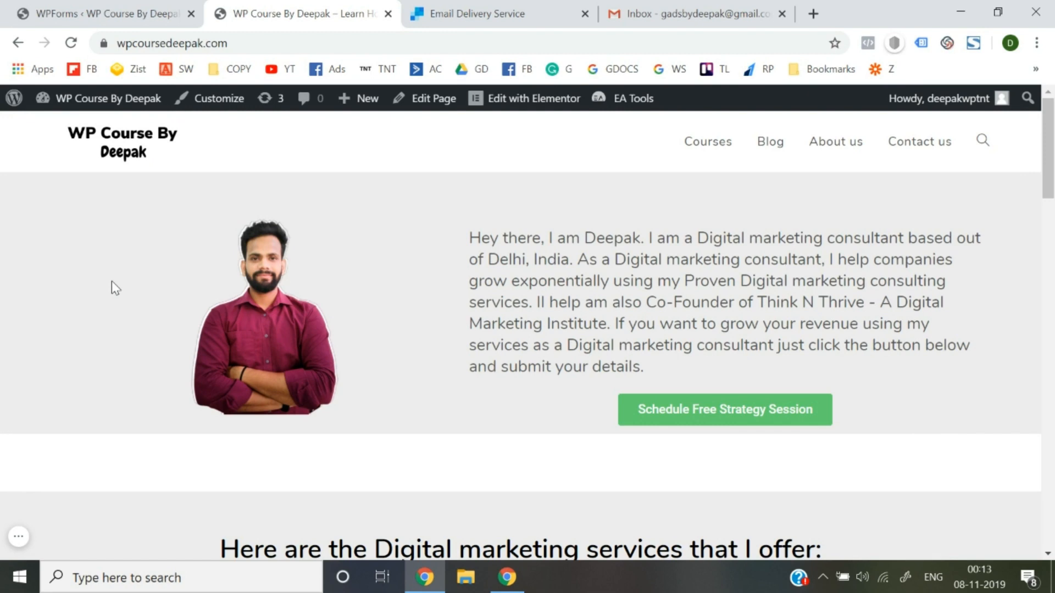
{"action": "scroll", "coordinate": [628, 197], "scroll_direction": "down", "scroll_amount": 15}
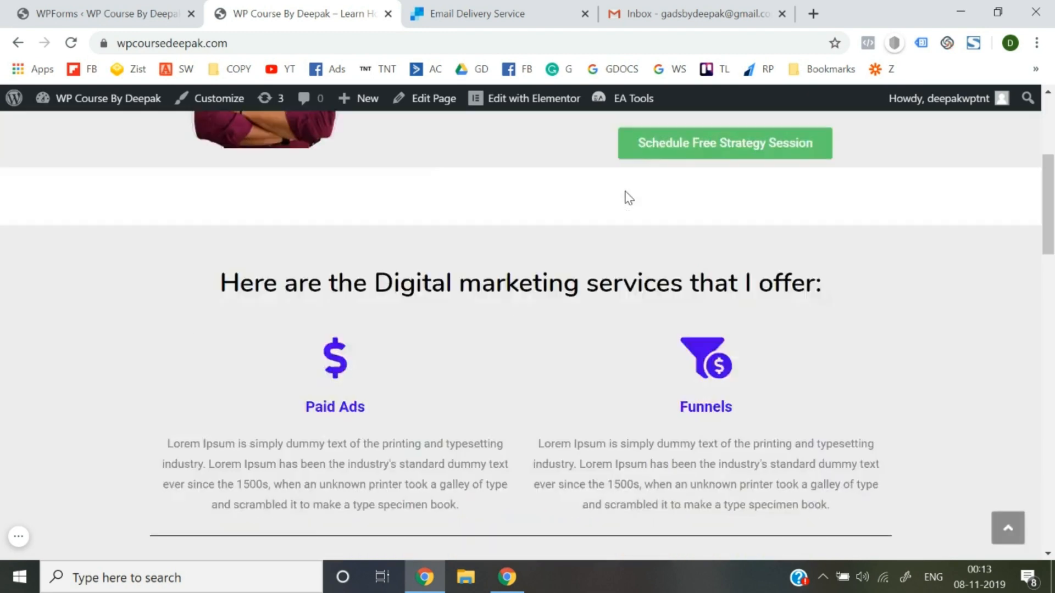
{"action": "scroll", "coordinate": [343, 384], "scroll_direction": "up", "scroll_amount": 15}
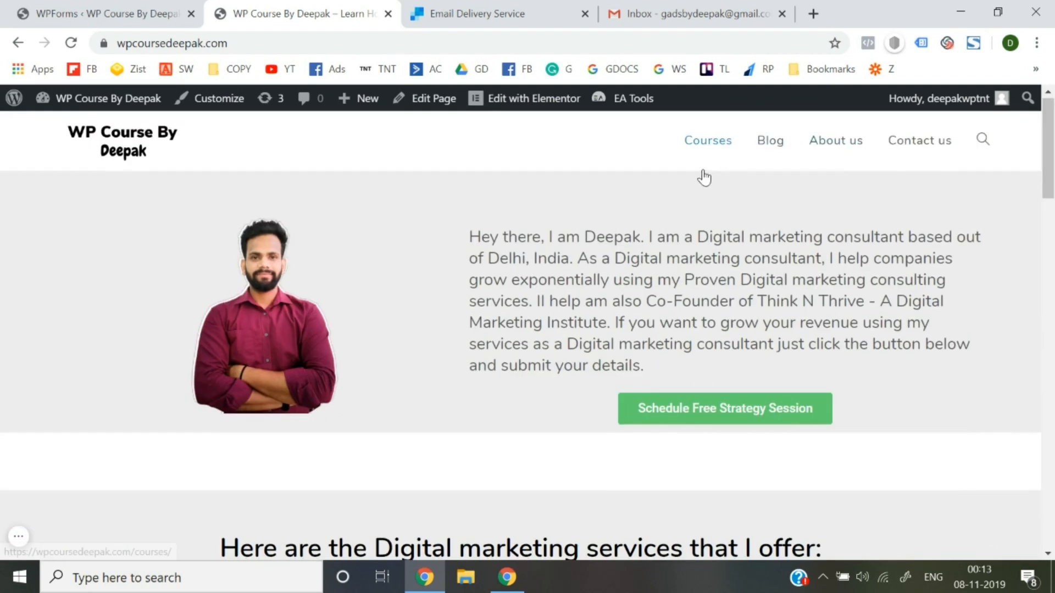
{"action": "left_click", "coordinate": [777, 140]}
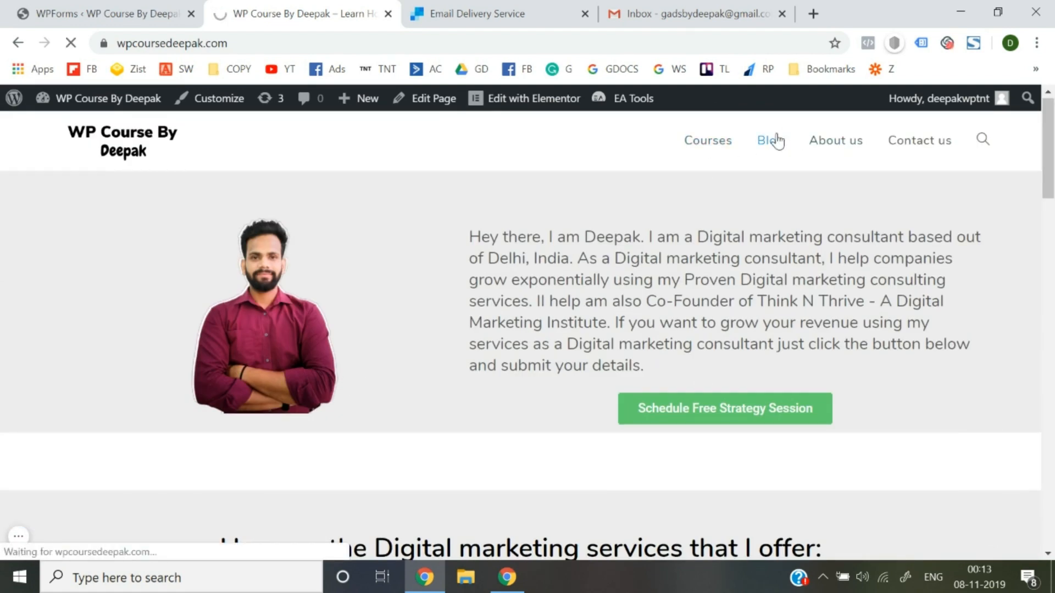
Look over the Blog posts, then open the Courses page.
{"action": "scroll", "coordinate": [683, 331], "scroll_direction": "down", "scroll_amount": 10}
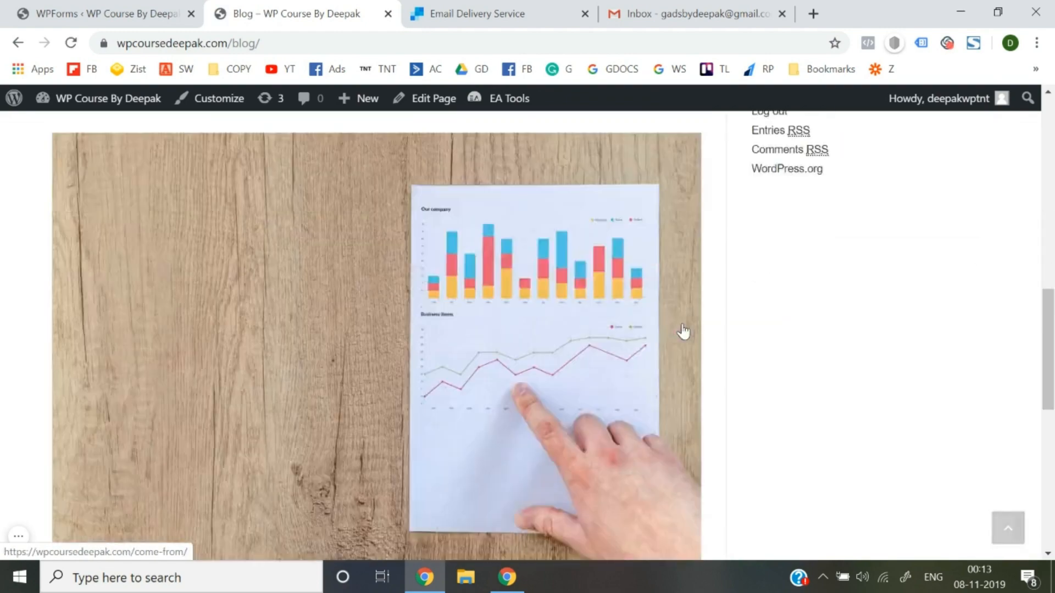
{"action": "scroll", "coordinate": [683, 331], "scroll_direction": "down", "scroll_amount": 5}
{"action": "scroll", "coordinate": [683, 329], "scroll_direction": "up", "scroll_amount": 15}
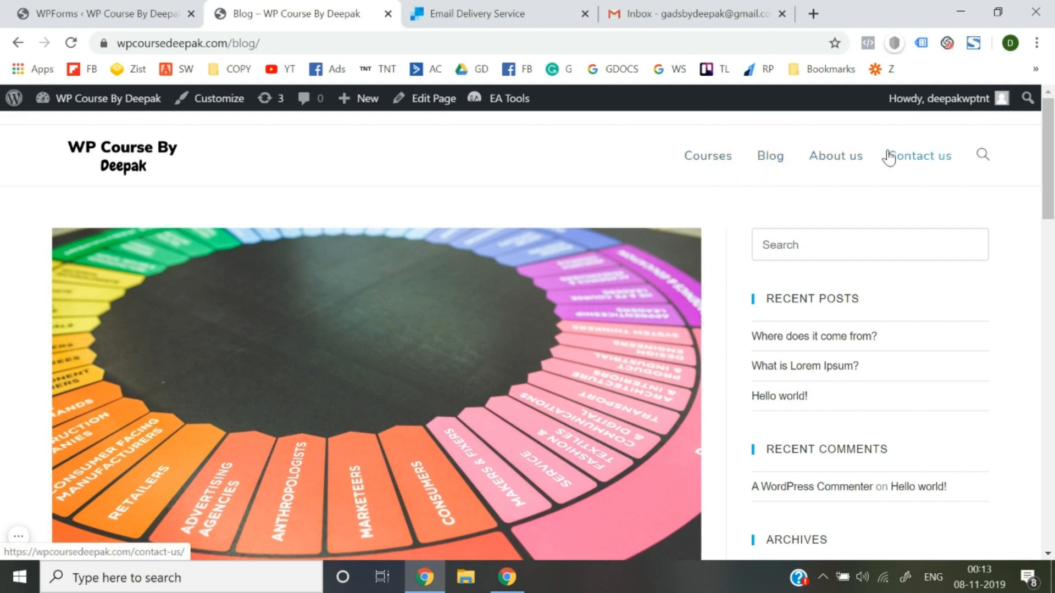
{"action": "left_click", "coordinate": [707, 159]}
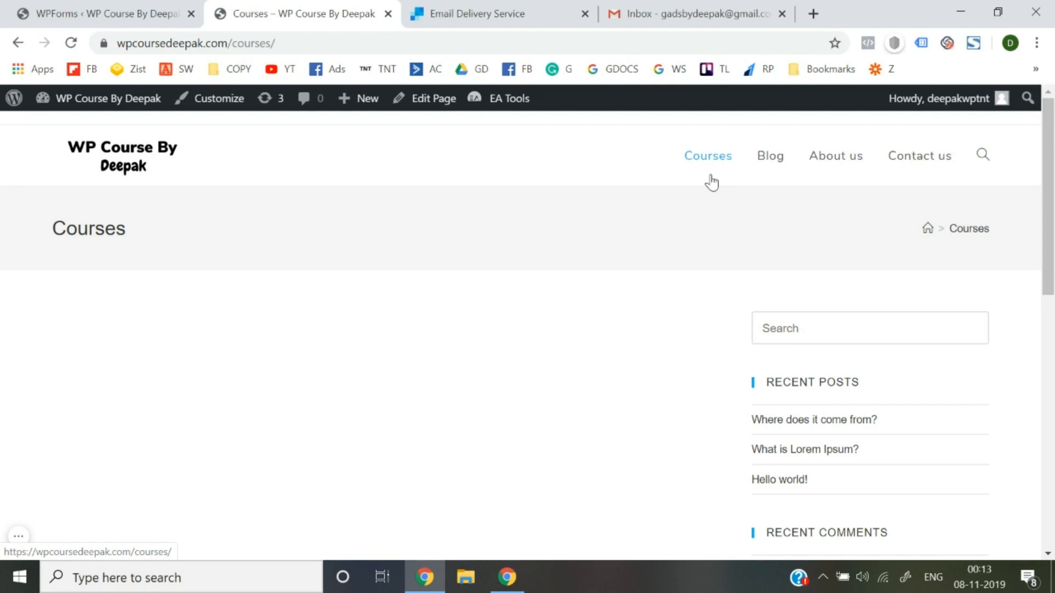
Return to the site homepage, then start a new page from the WordPress admin.
{"action": "left_click", "coordinate": [125, 147]}
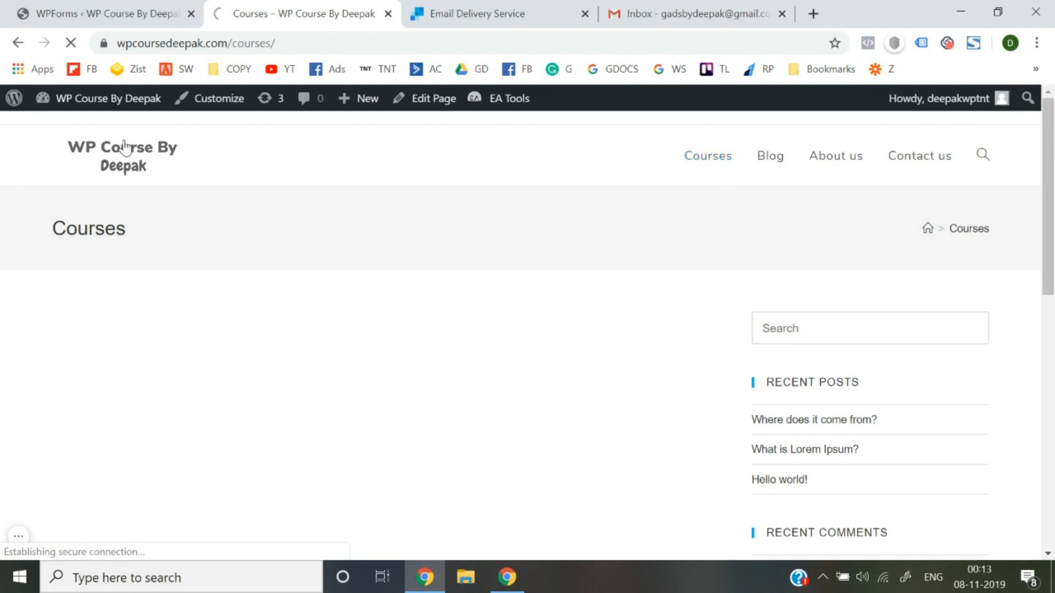
{"action": "left_click", "coordinate": [104, 13]}
{"action": "mouse_move", "coordinate": [118, 249]}
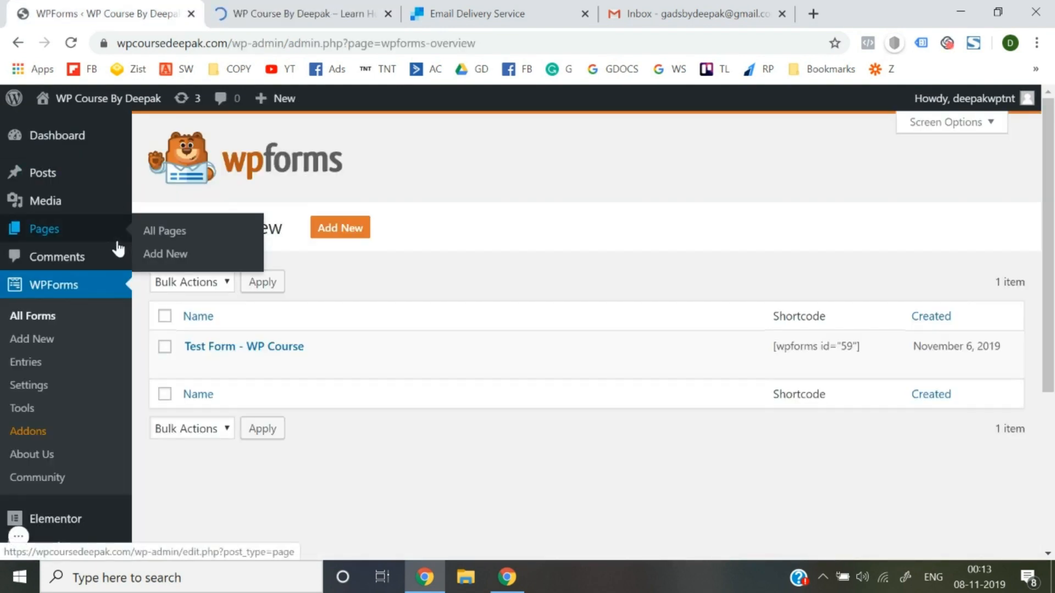
{"action": "left_click", "coordinate": [162, 255]}
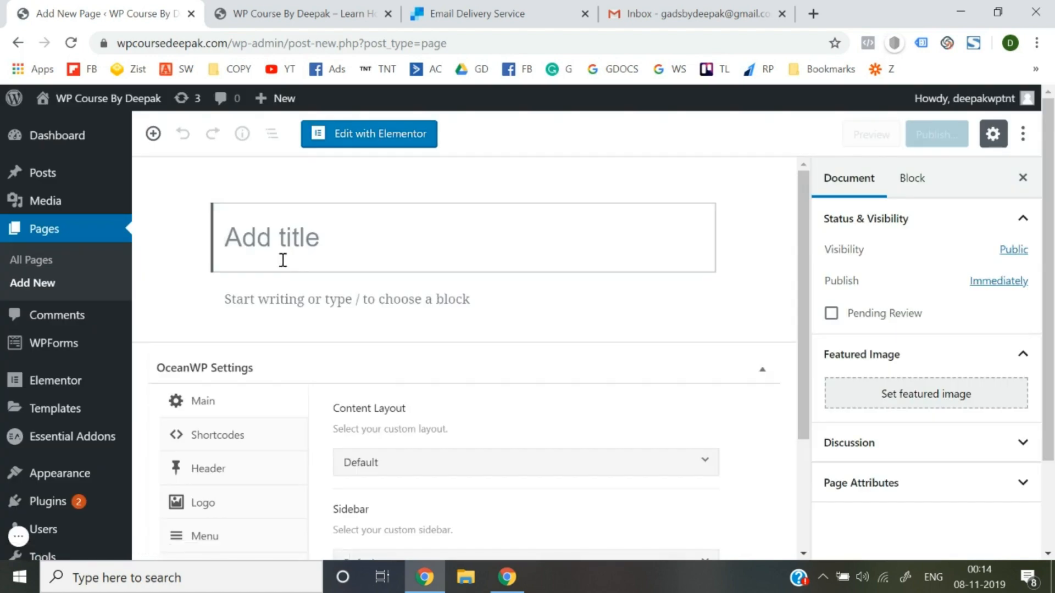
Title the page 'Facebook Ads Course' and publish it.
{"action": "type", "text": "Faceb"}
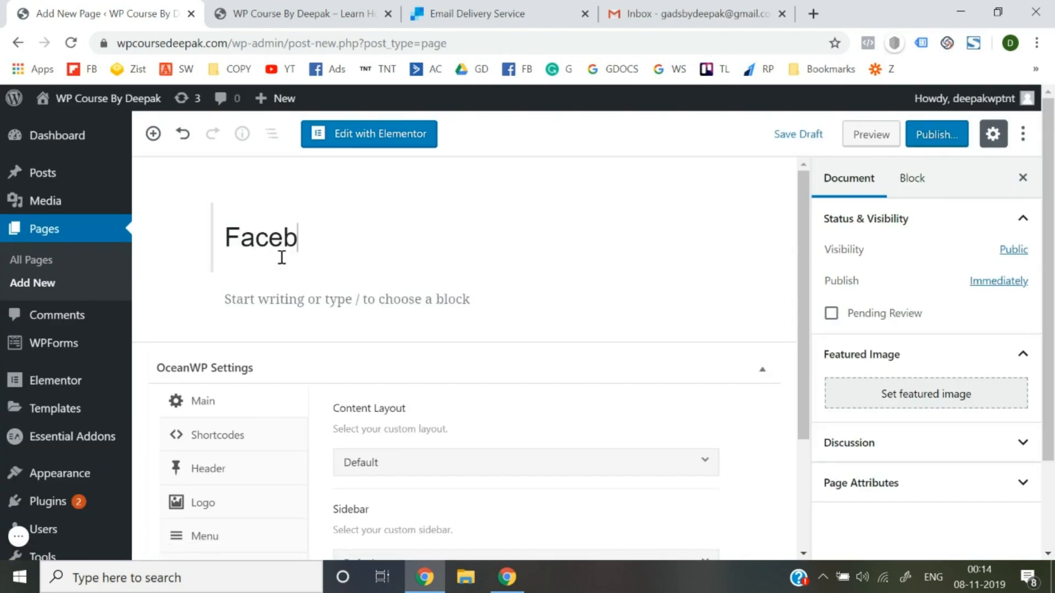
{"action": "type", "text": "ook Ads Course"}
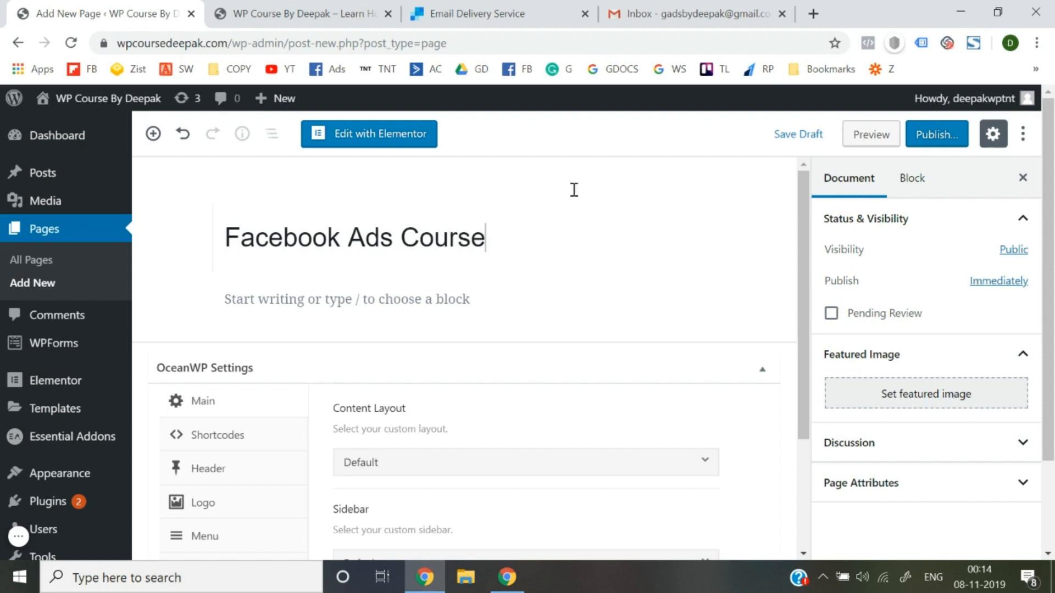
{"action": "left_click", "coordinate": [934, 135]}
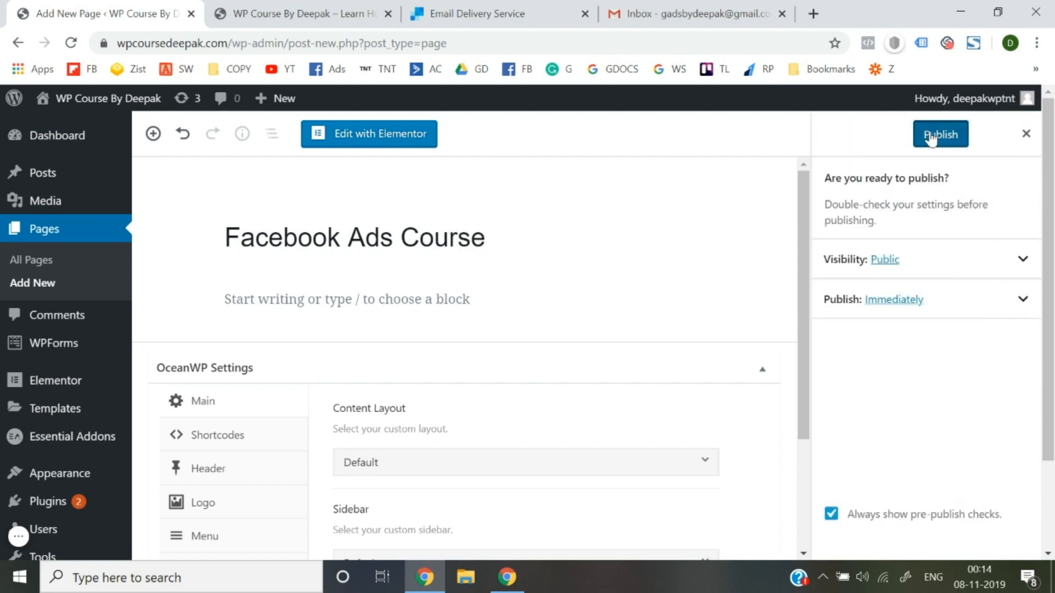
{"action": "left_click", "coordinate": [932, 136]}
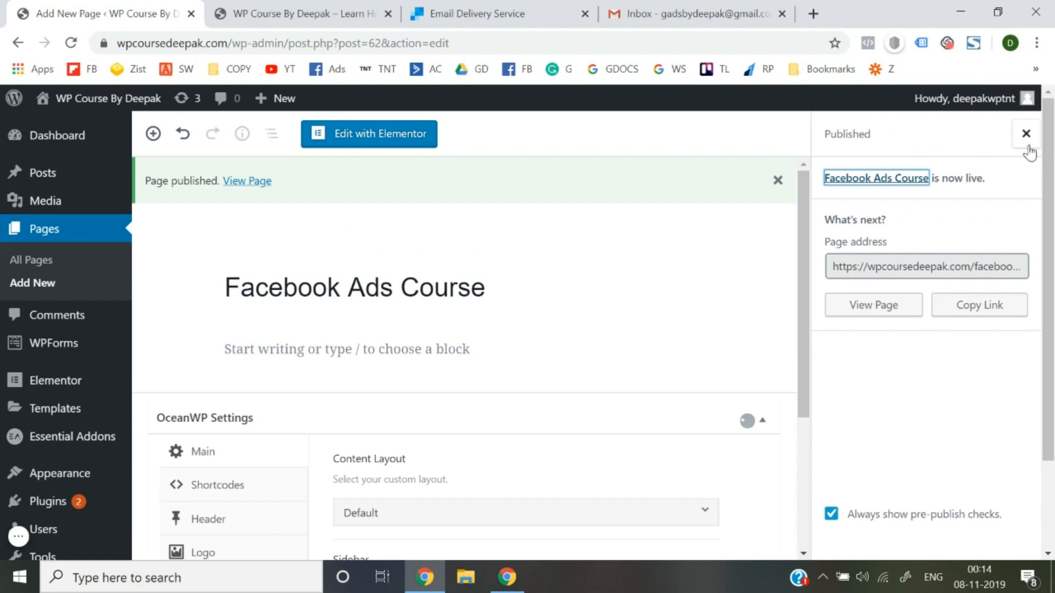
{"action": "left_click", "coordinate": [1027, 144]}
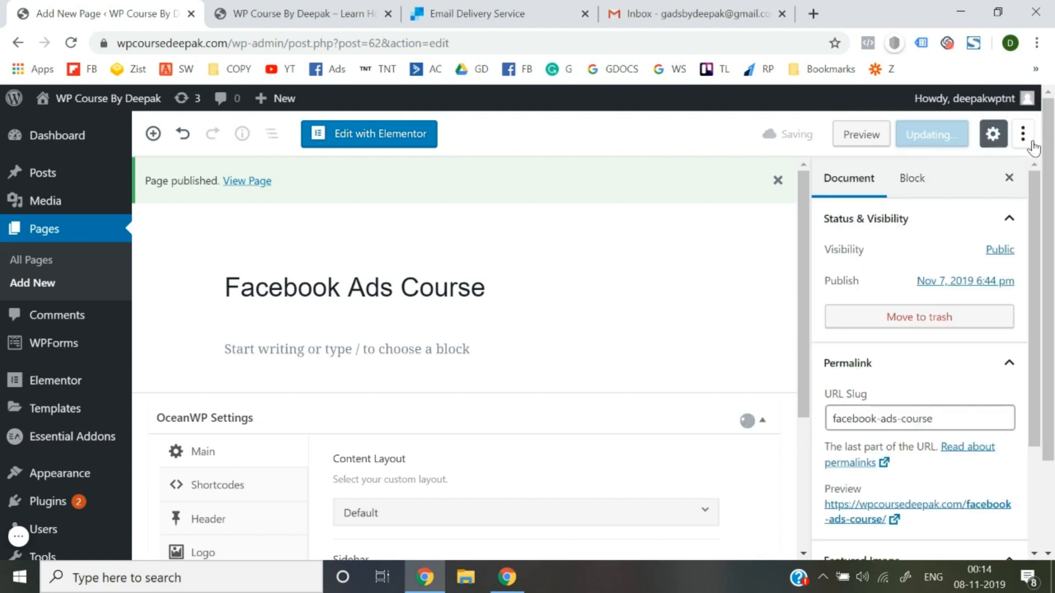
{"action": "left_click", "coordinate": [40, 290]}
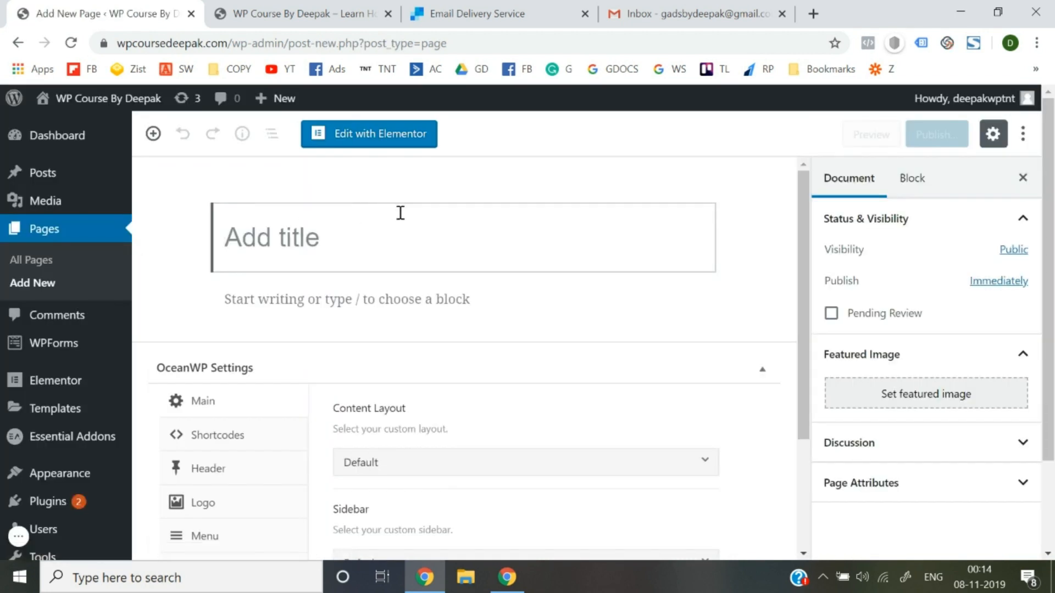
Title the new page 'Google Ads Course' and publish it.
{"action": "type", "text": "Google "}
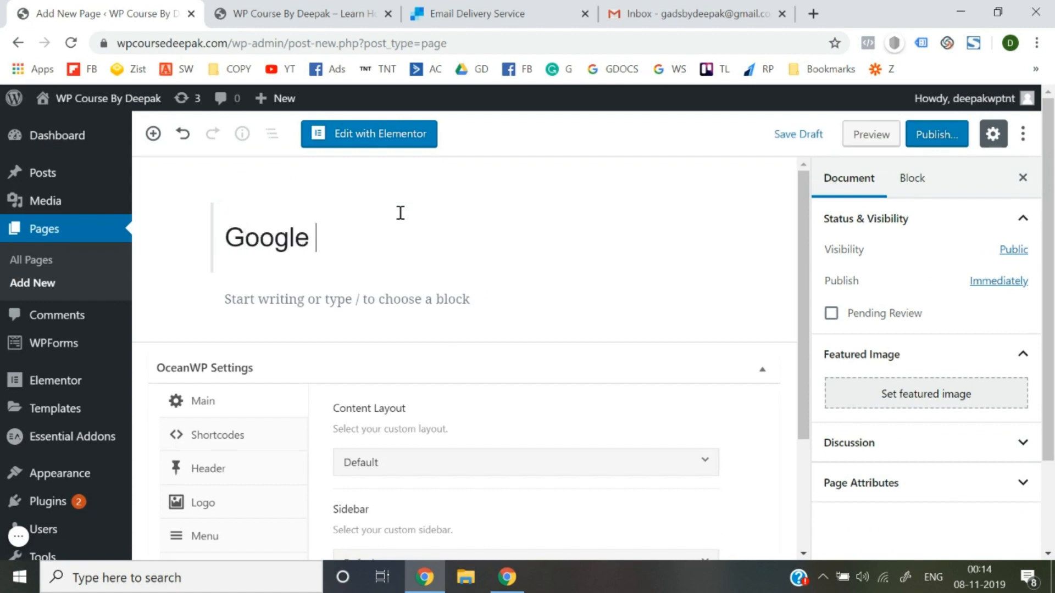
{"action": "type", "text": "Ads Course"}
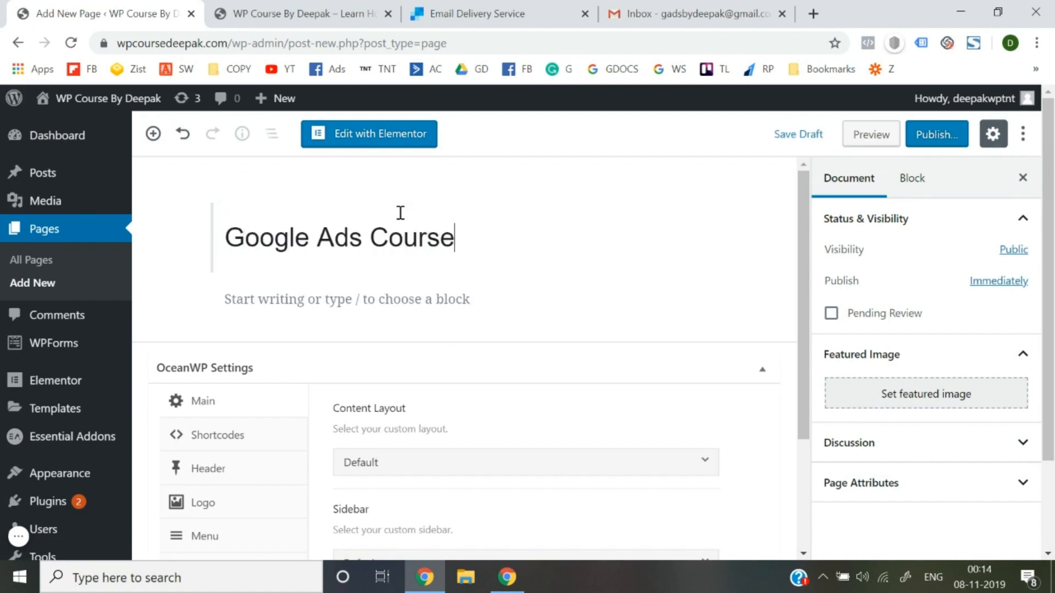
{"action": "left_click", "coordinate": [918, 142]}
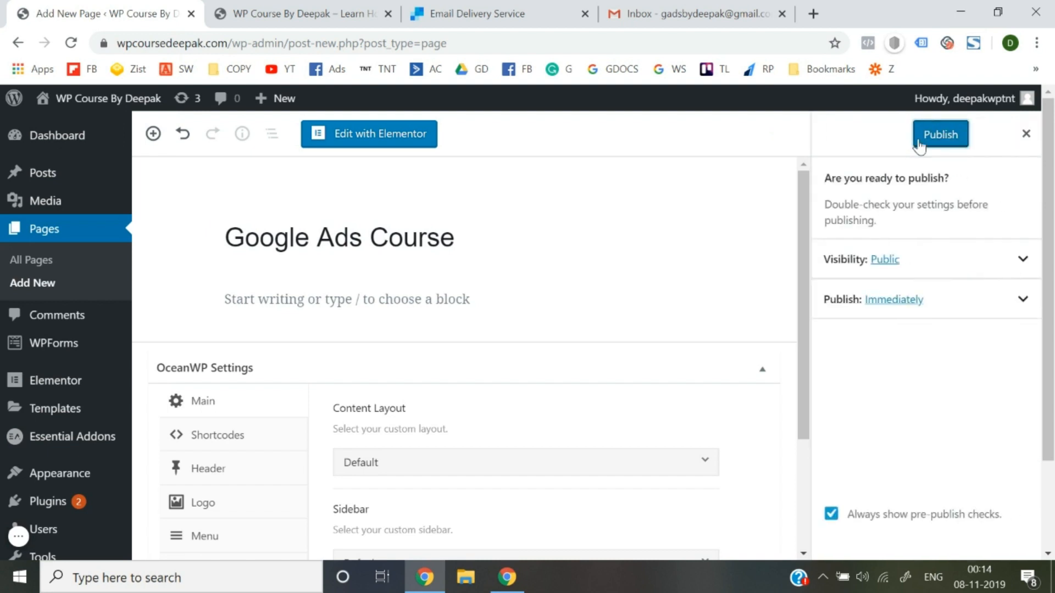
{"action": "left_click", "coordinate": [919, 143]}
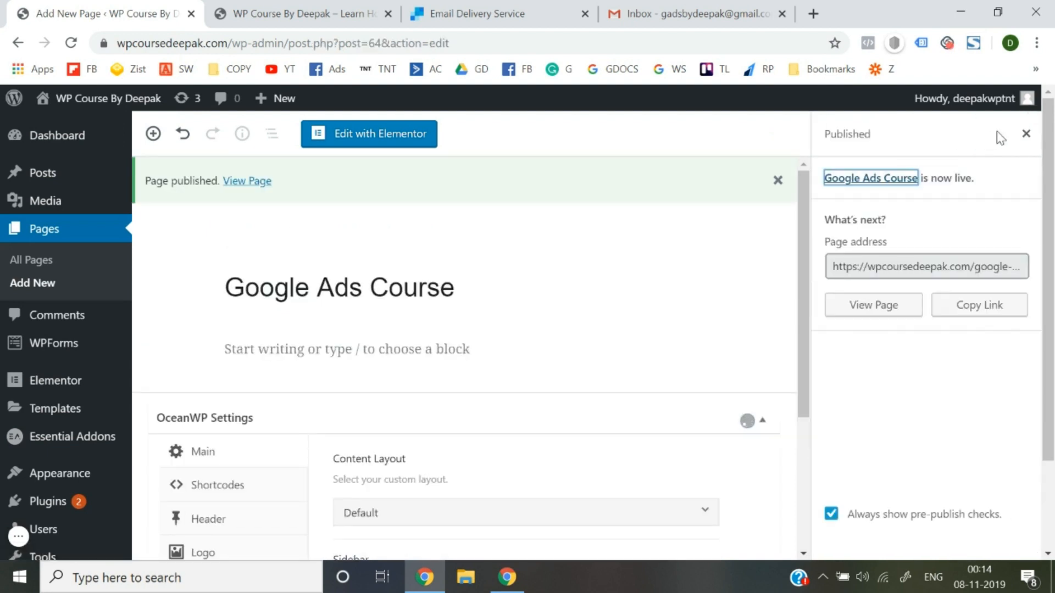
{"action": "left_click", "coordinate": [1024, 133]}
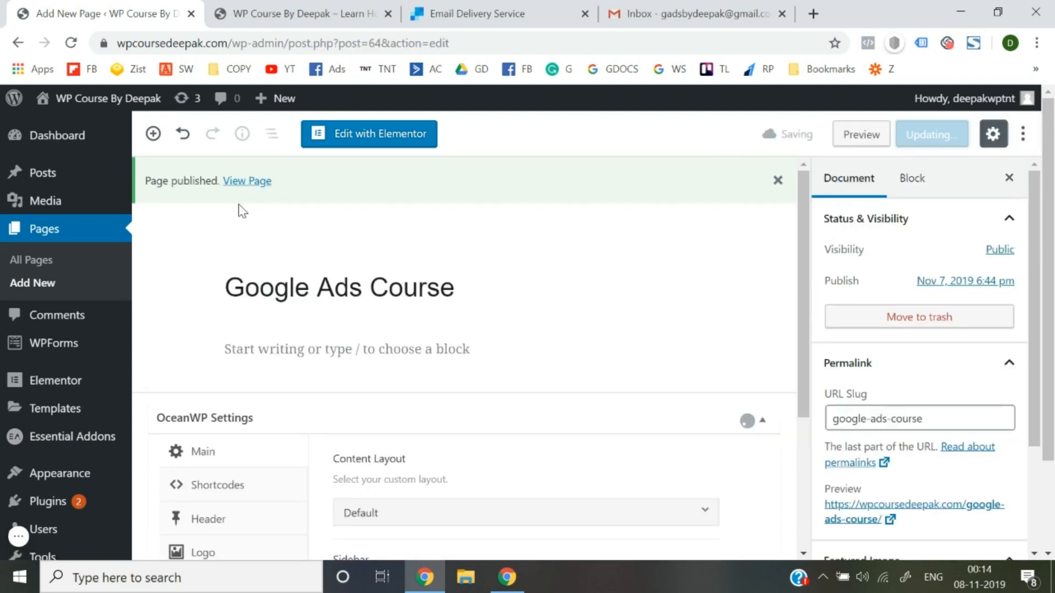
Glance at the live site, then return to the page editor.
{"action": "left_click", "coordinate": [304, 12]}
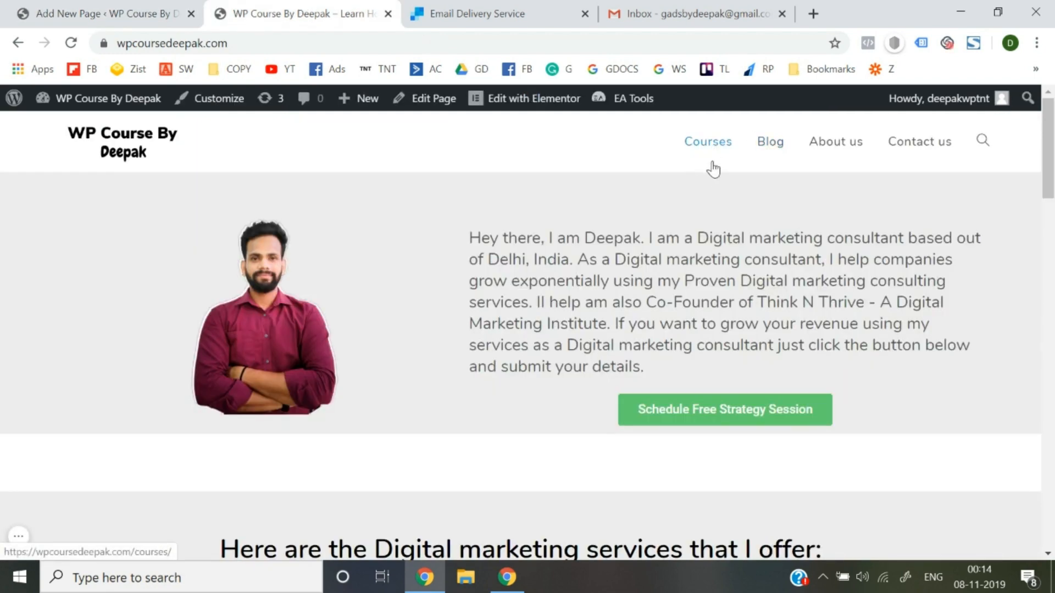
{"action": "left_click", "coordinate": [79, 6]}
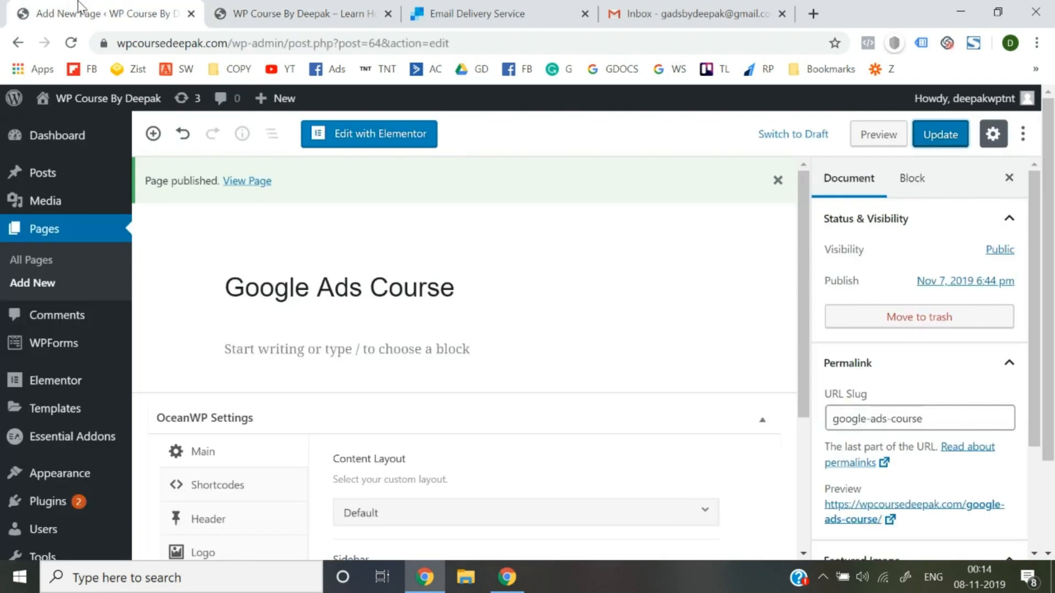
{"action": "scroll", "coordinate": [18, 324], "scroll_direction": "down", "scroll_amount": 2}
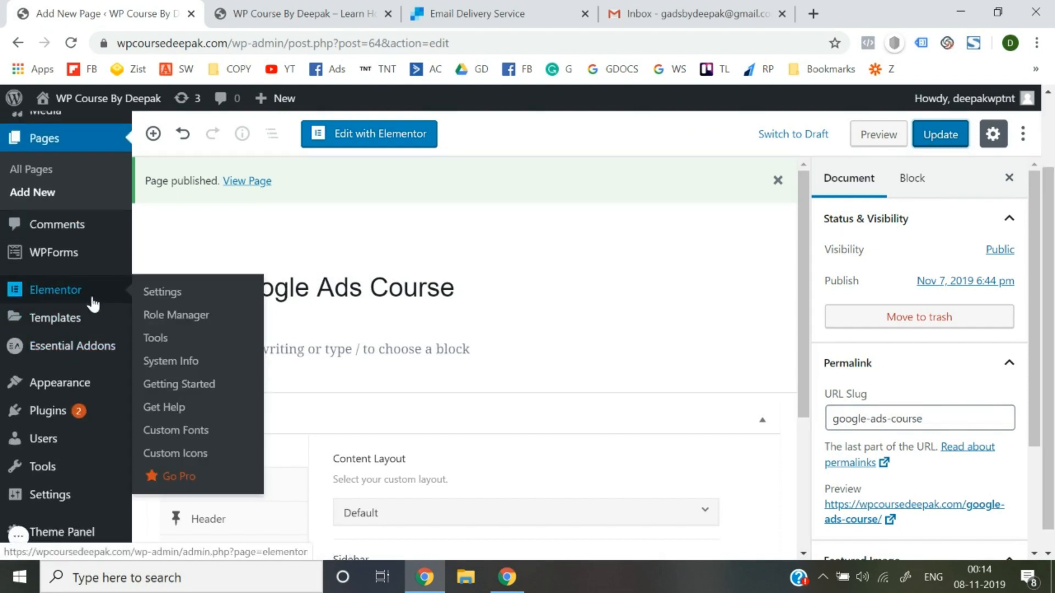
{"action": "mouse_move", "coordinate": [75, 401]}
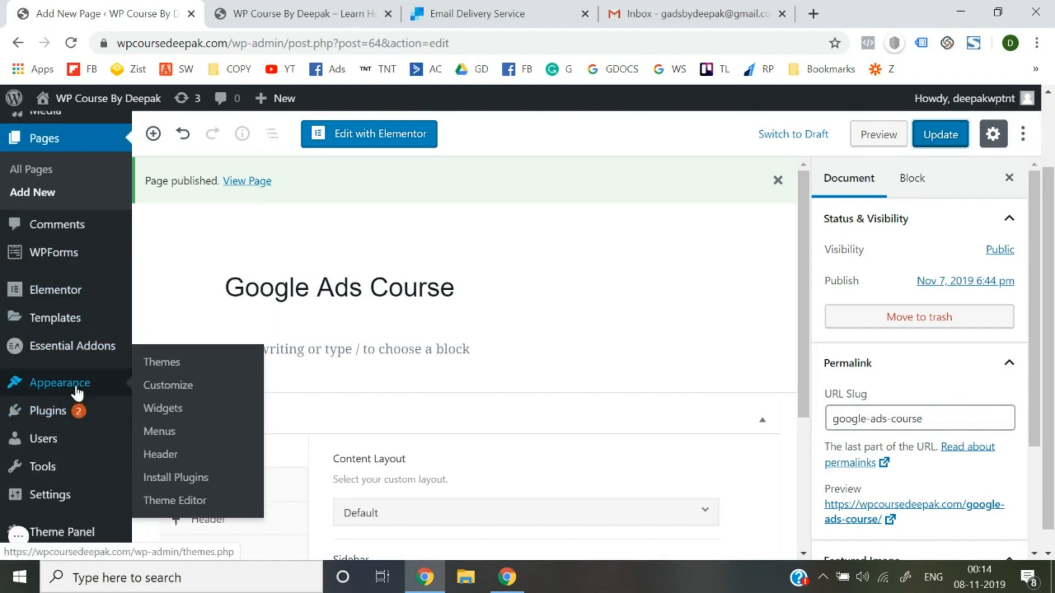
In Menus, add the checked Google Ads Course and Facebook Ads Course pages to the Header Menu.
{"action": "left_click", "coordinate": [163, 433]}
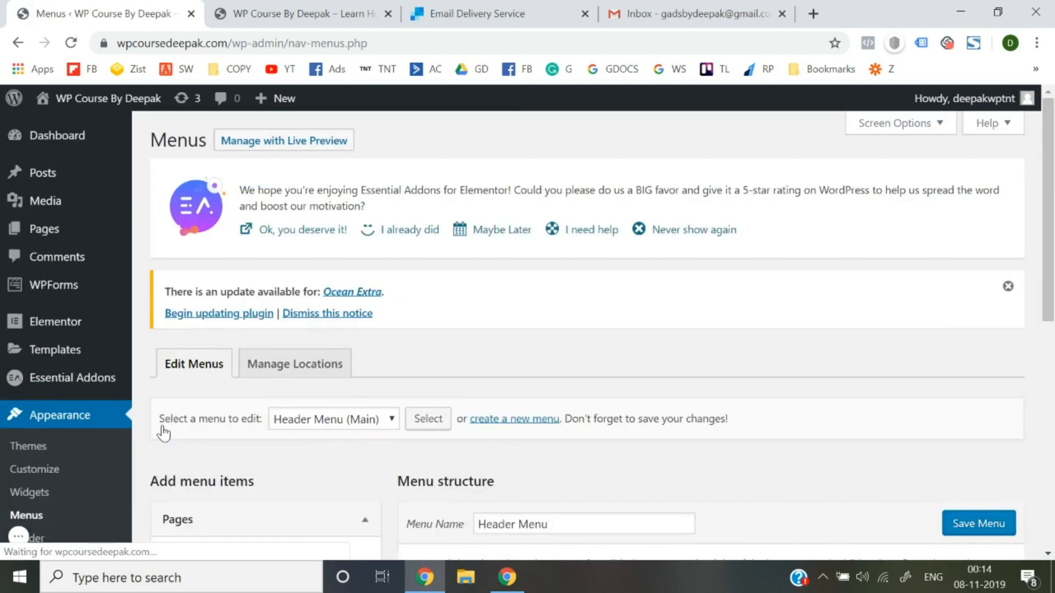
{"action": "scroll", "coordinate": [318, 431], "scroll_direction": "down", "scroll_amount": 3}
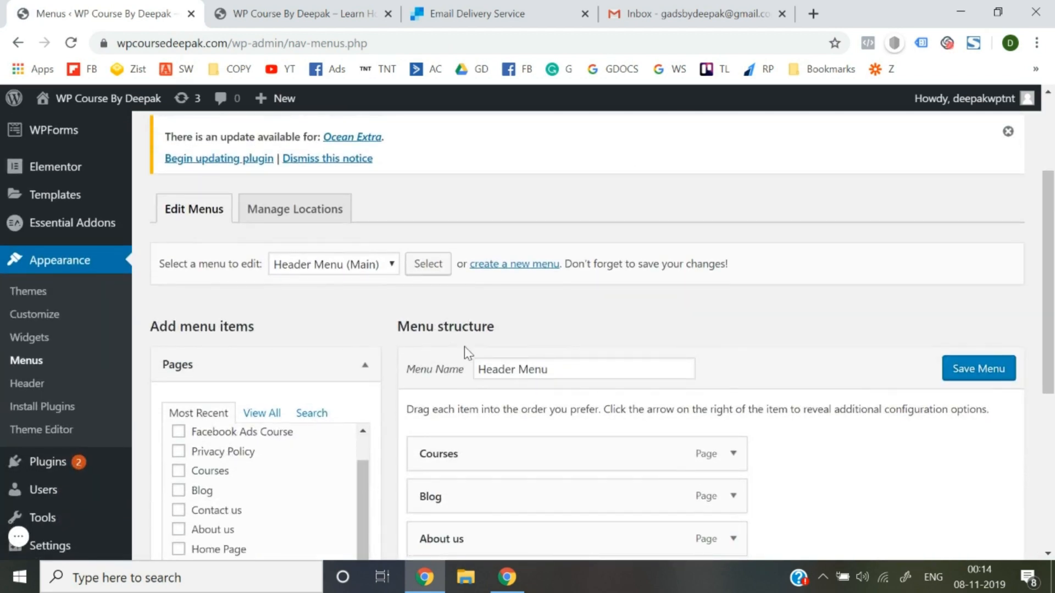
{"action": "scroll", "coordinate": [467, 351], "scroll_direction": "down", "scroll_amount": 3}
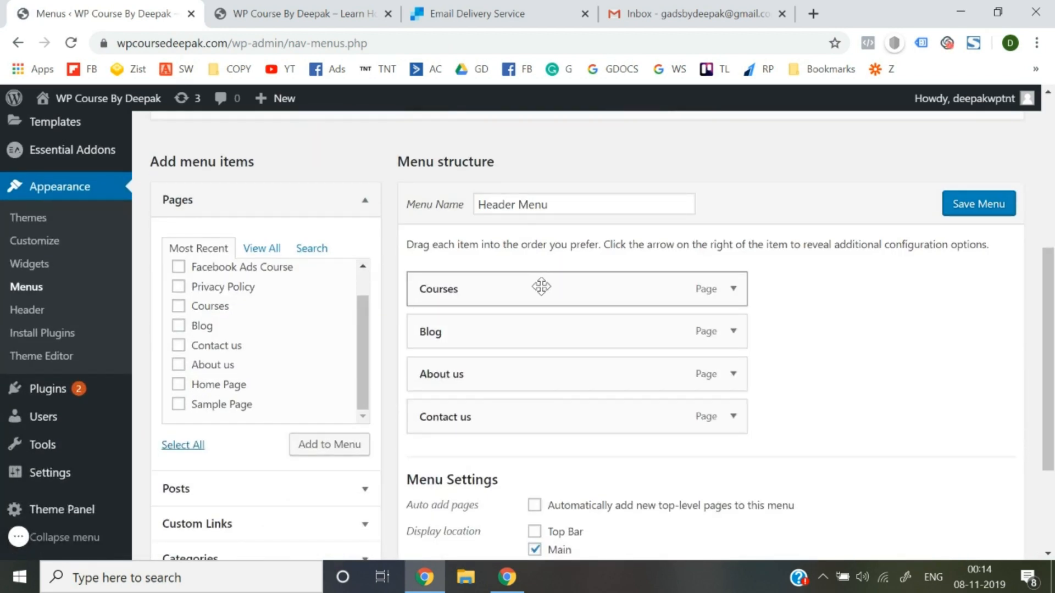
{"action": "scroll", "coordinate": [233, 358], "scroll_direction": "up", "scroll_amount": 1}
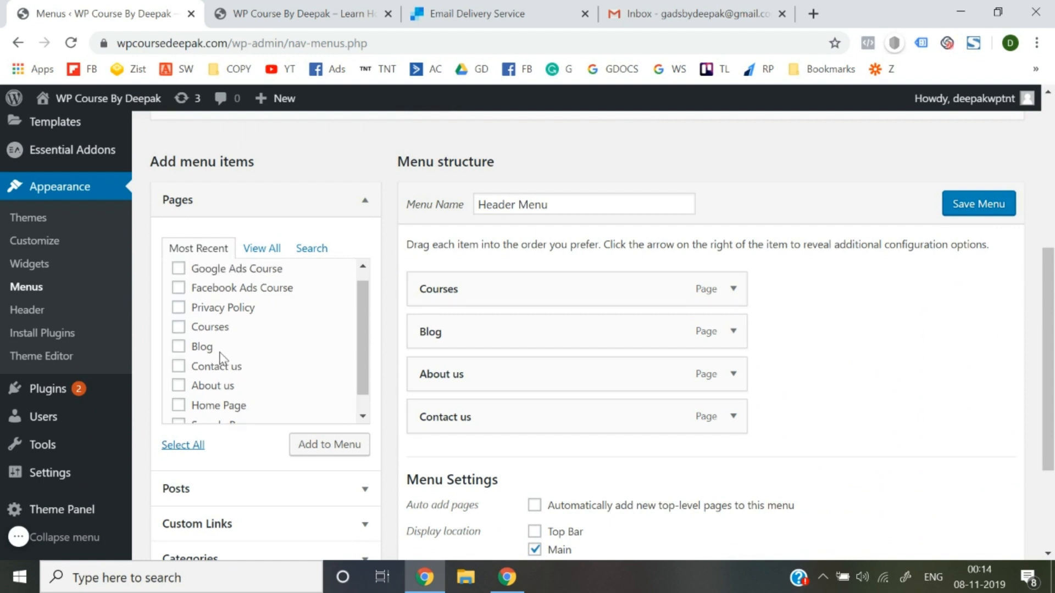
{"action": "scroll", "coordinate": [222, 358], "scroll_direction": "up", "scroll_amount": 1}
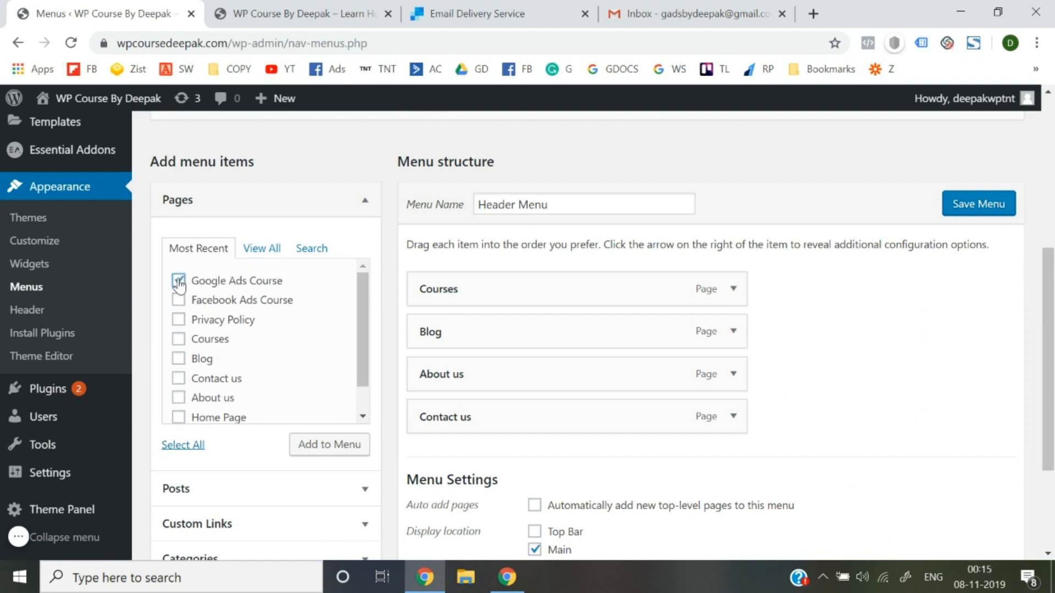
{"action": "left_click", "coordinate": [318, 454]}
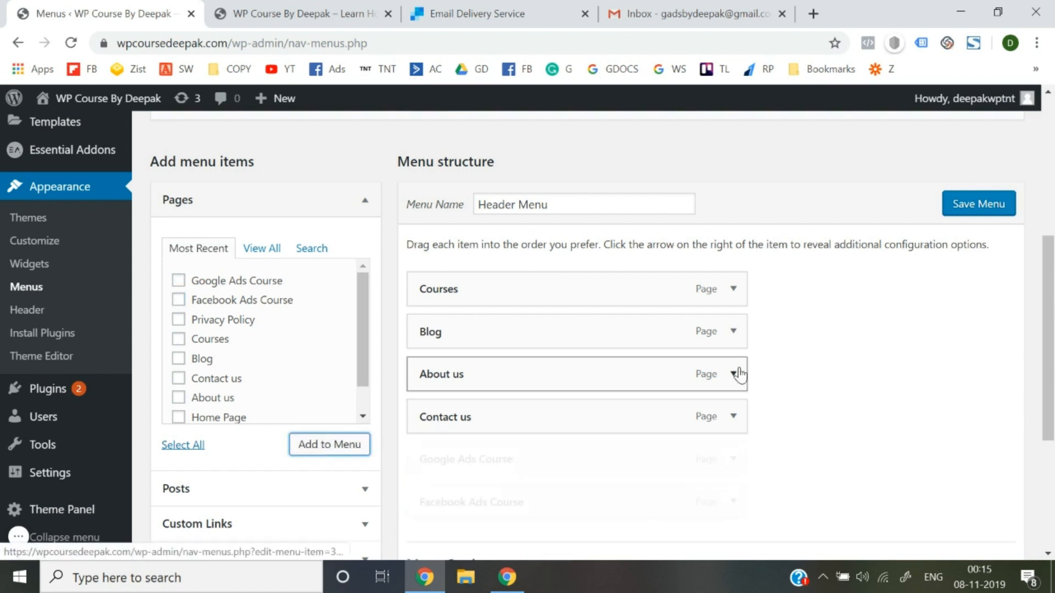
Drag both course pages under Courses as sub-items and save the Header Menu.
{"action": "scroll", "coordinate": [604, 401], "scroll_direction": "down", "scroll_amount": 1}
{"action": "left_click_drag", "start_coordinate": [454, 432], "coordinate": [494, 305]}
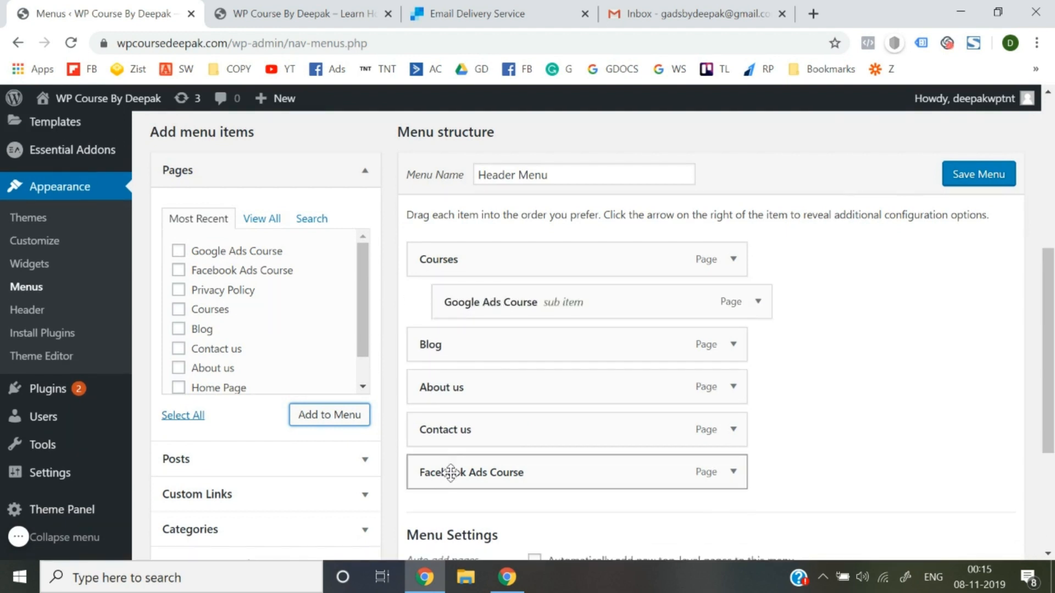
{"action": "left_click_drag", "start_coordinate": [450, 471], "coordinate": [457, 337]}
{"action": "left_click", "coordinate": [976, 177]}
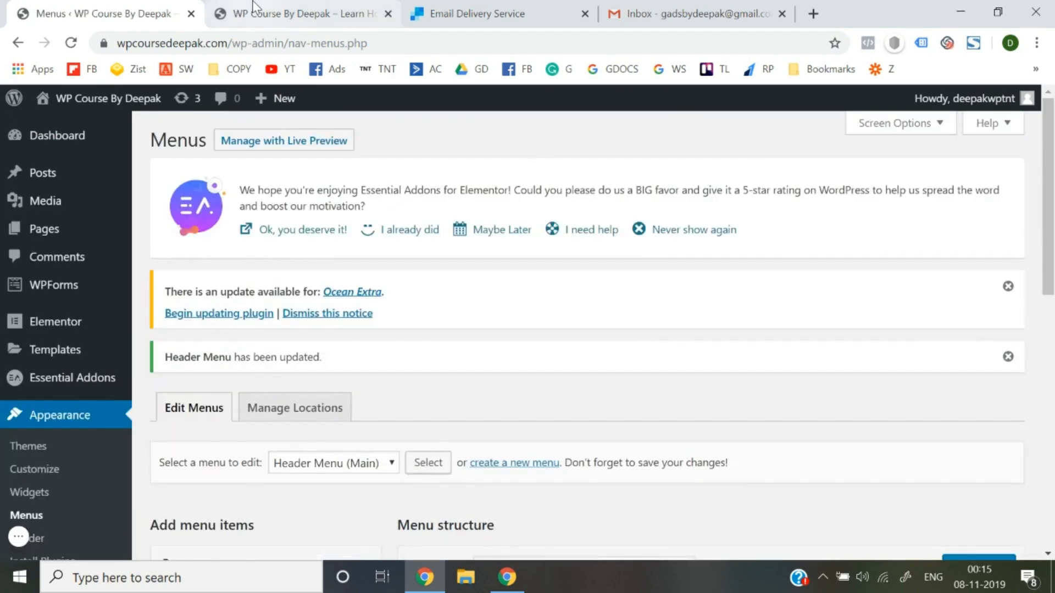
Reload the live site homepage to pick up the new menu.
{"action": "left_click", "coordinate": [252, 8]}
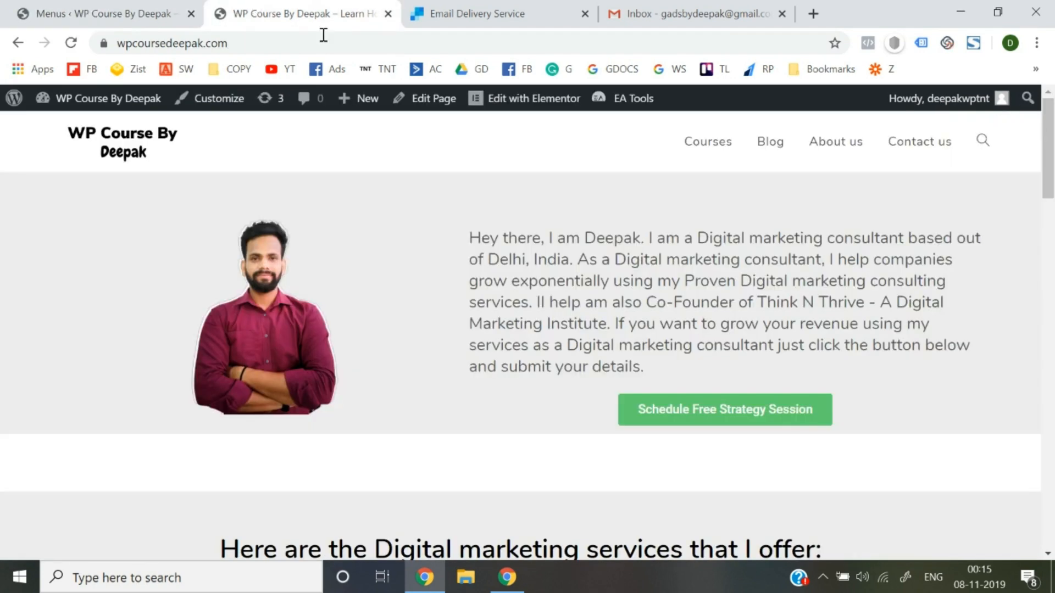
{"action": "left_click", "coordinate": [329, 45]}
{"action": "key", "text": "Return"}
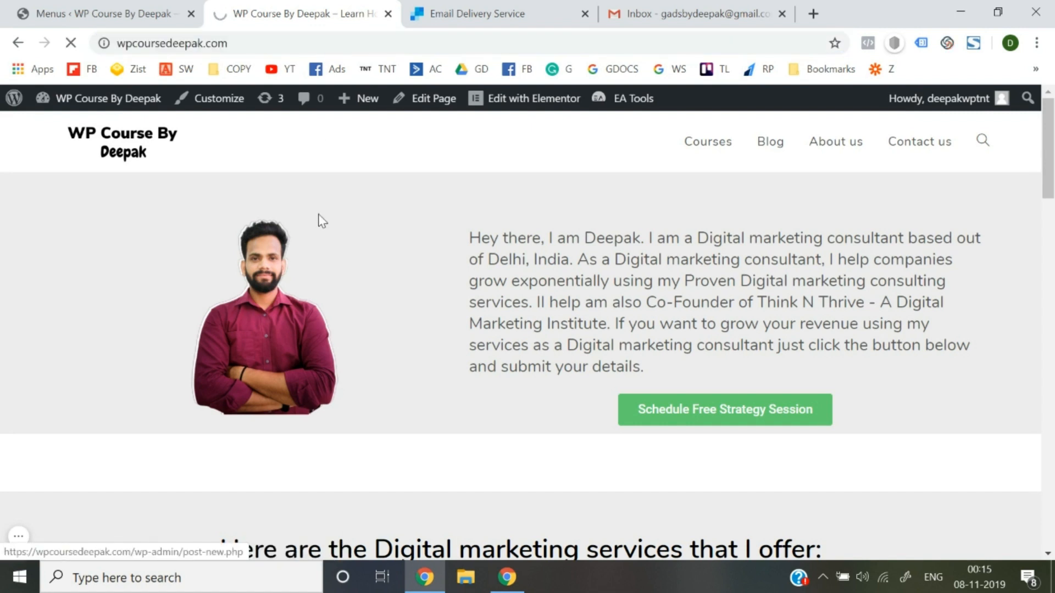
Open the Courses page from the header dropdown listing both ads courses, then reload it.
{"action": "mouse_move", "coordinate": [729, 144]}
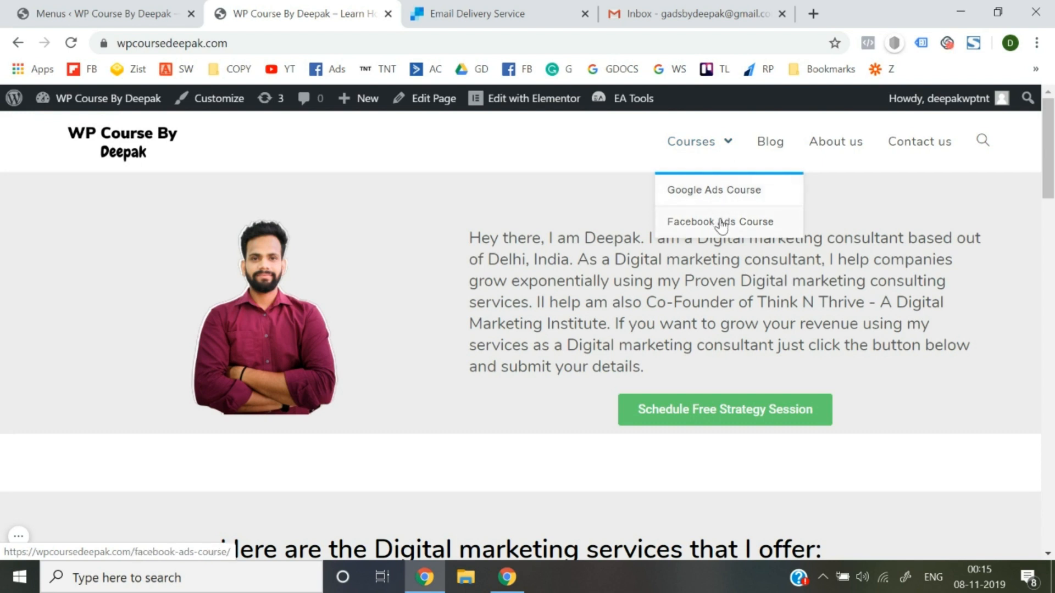
{"action": "left_click", "coordinate": [691, 147]}
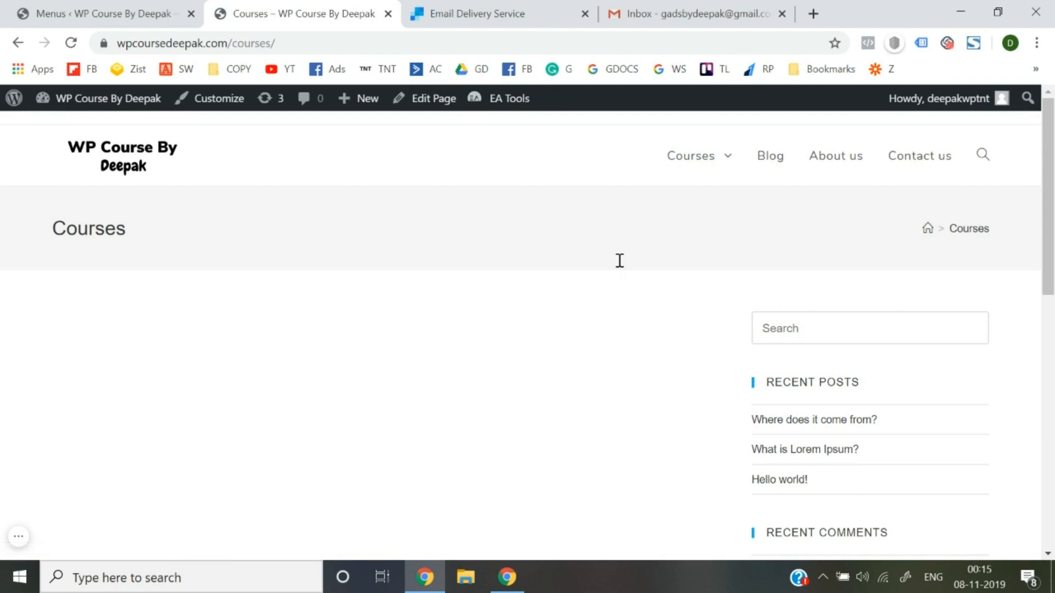
{"action": "mouse_move", "coordinate": [723, 163]}
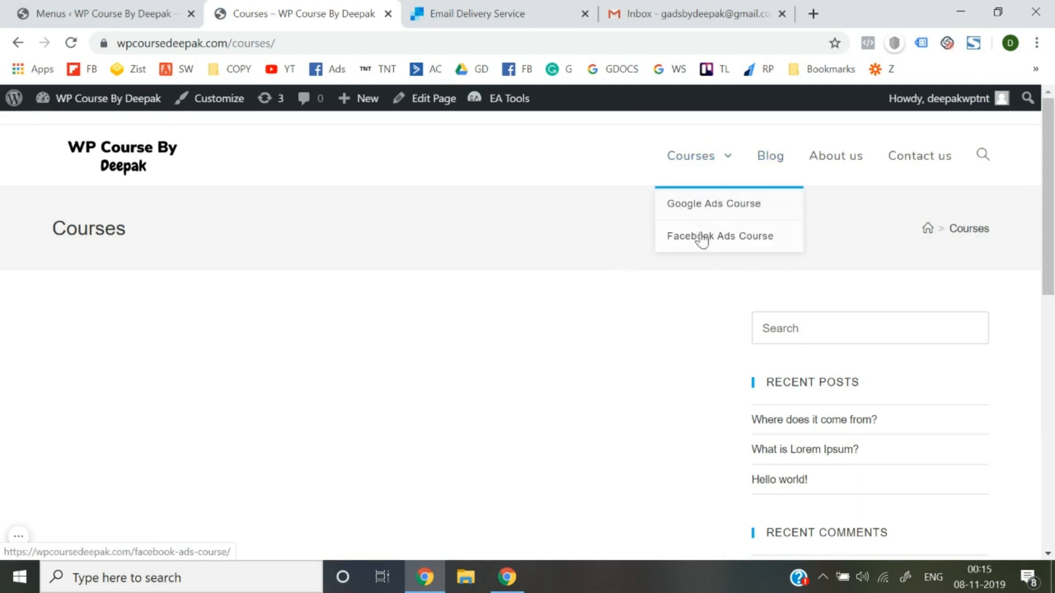
{"action": "left_click", "coordinate": [694, 168]}
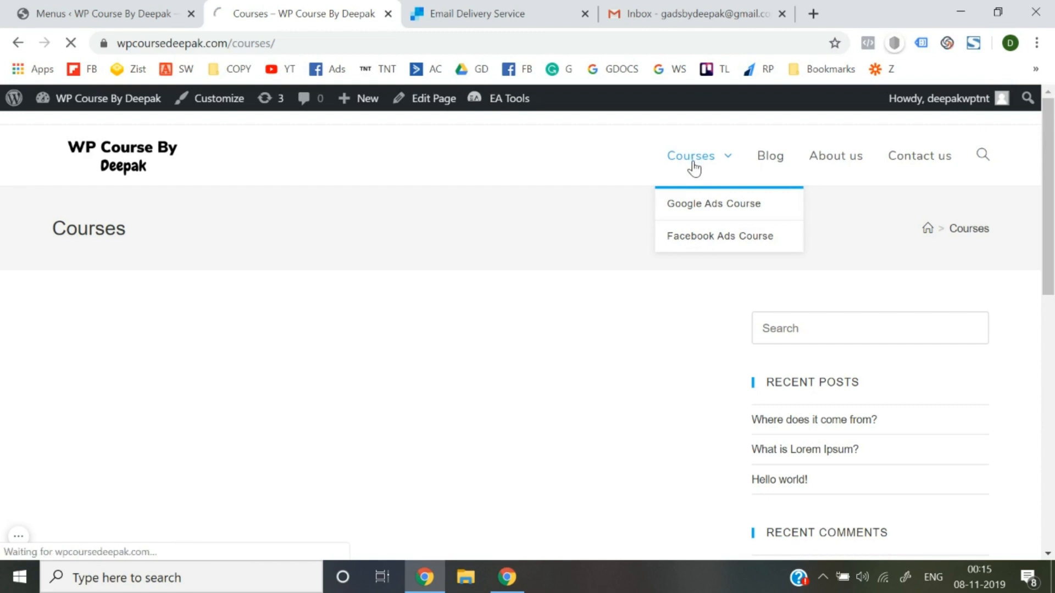
Turn on Disable link for the Courses menu item, save the Header Menu, and view the live Courses page.
{"action": "left_click", "coordinate": [114, 6]}
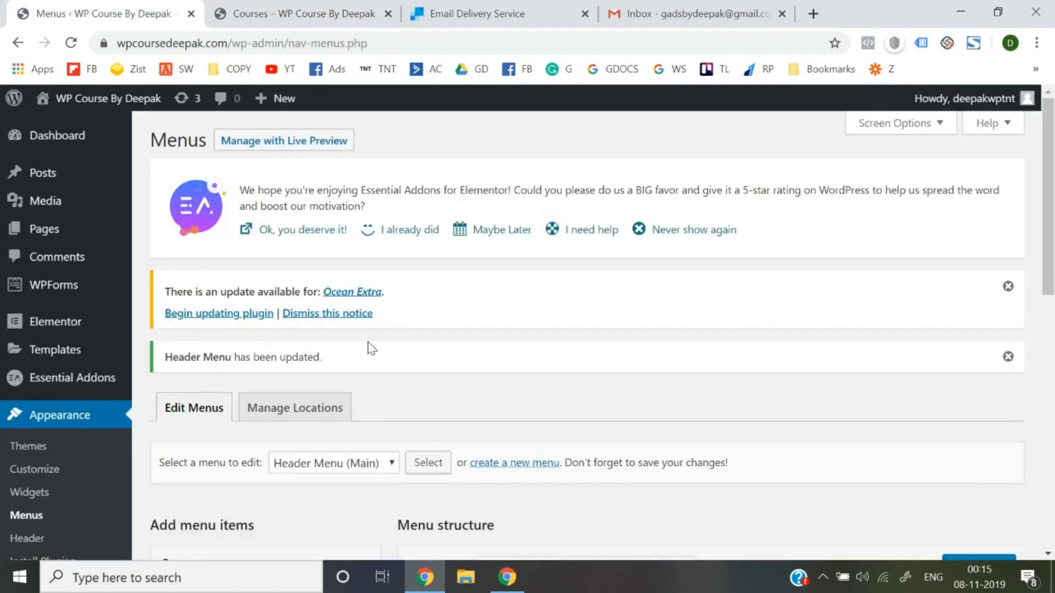
{"action": "scroll", "coordinate": [387, 393], "scroll_direction": "down", "scroll_amount": 8}
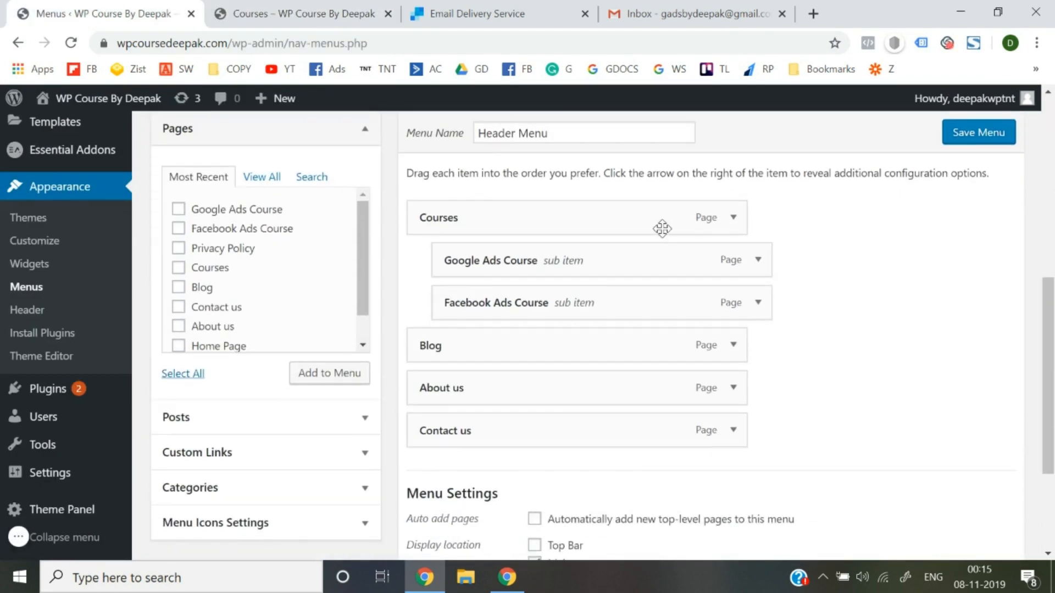
{"action": "left_click", "coordinate": [732, 219]}
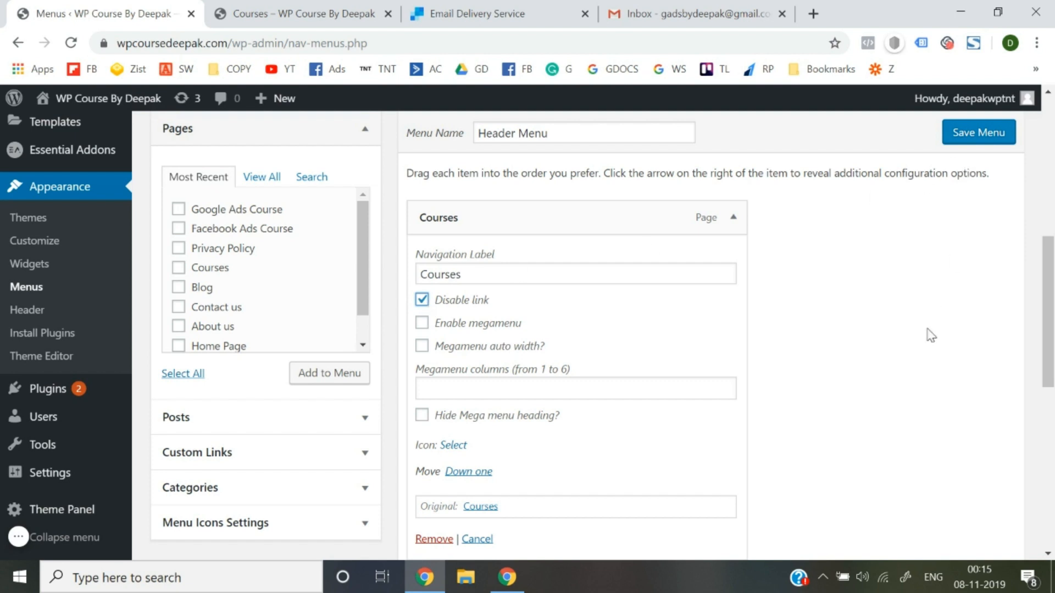
{"action": "scroll", "coordinate": [930, 365], "scroll_direction": "down", "scroll_amount": 9}
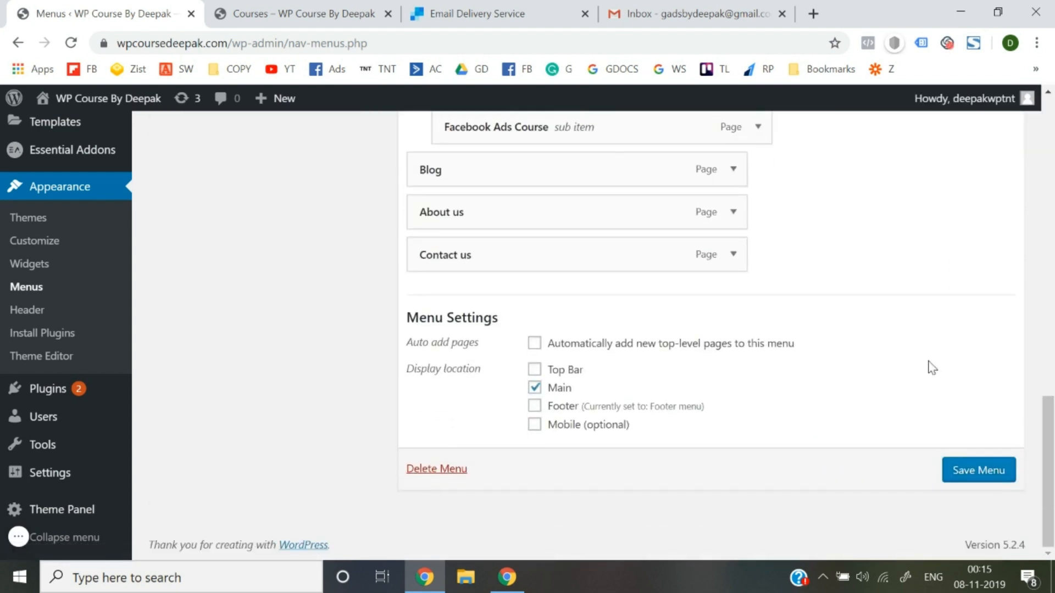
{"action": "left_click", "coordinate": [965, 468]}
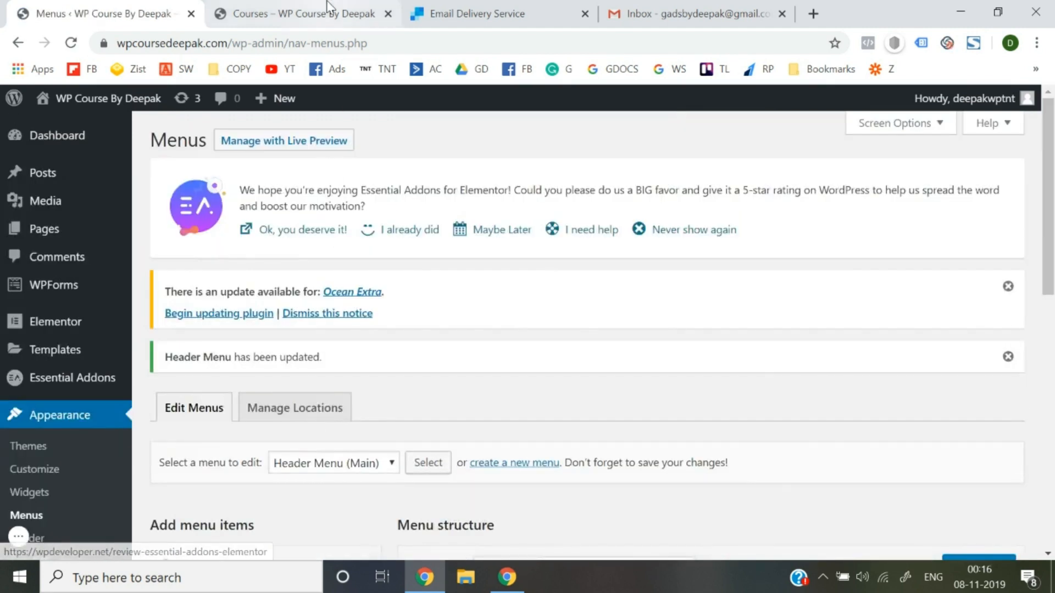
{"action": "left_click", "coordinate": [328, 10]}
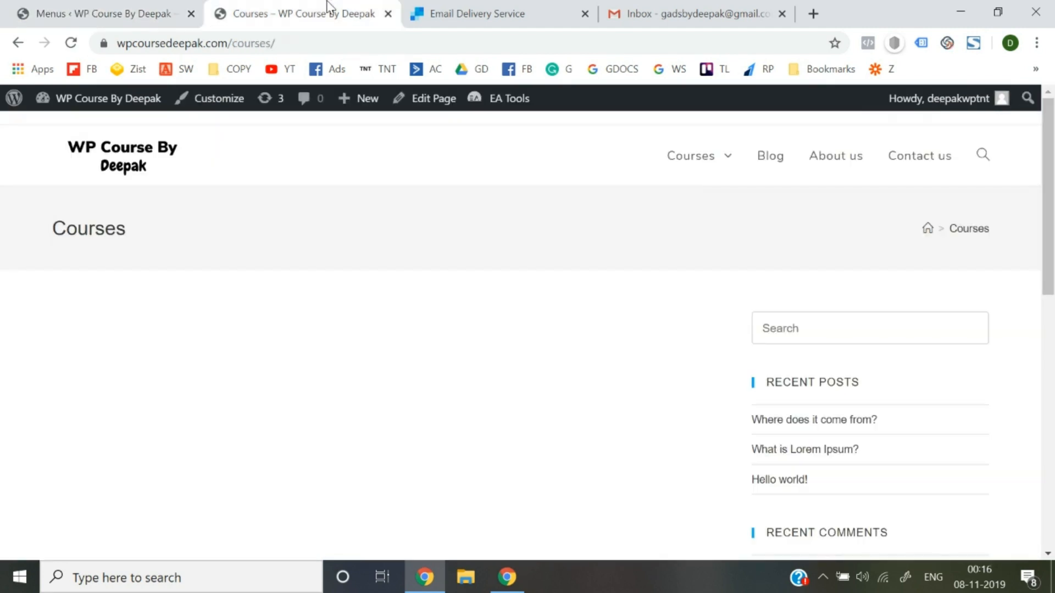
Go to the homepage and open the Google Ads Course page from the Courses dropdown.
{"action": "left_click", "coordinate": [115, 157]}
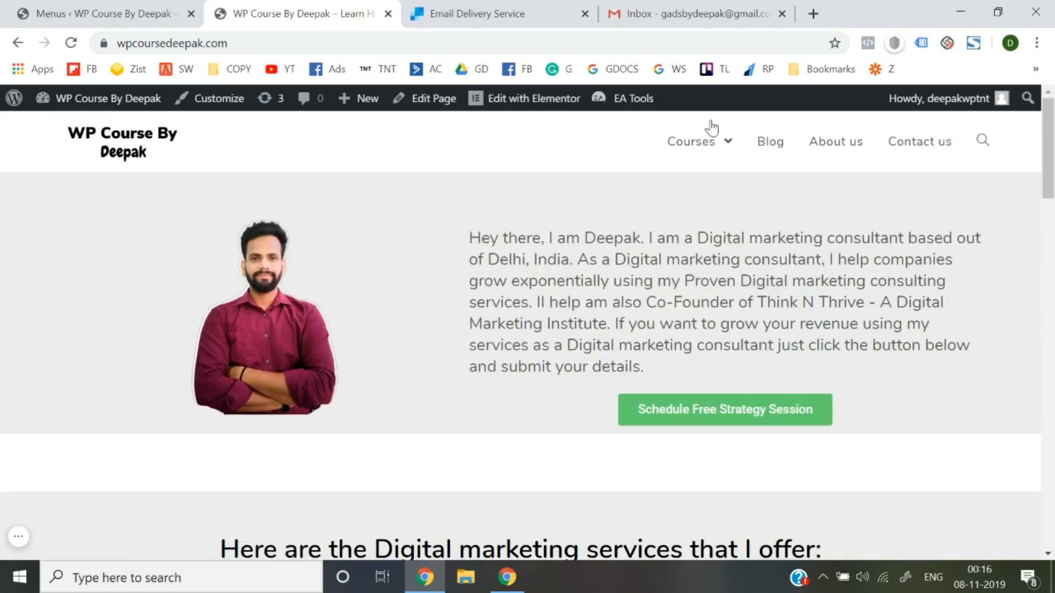
{"action": "mouse_move", "coordinate": [712, 147]}
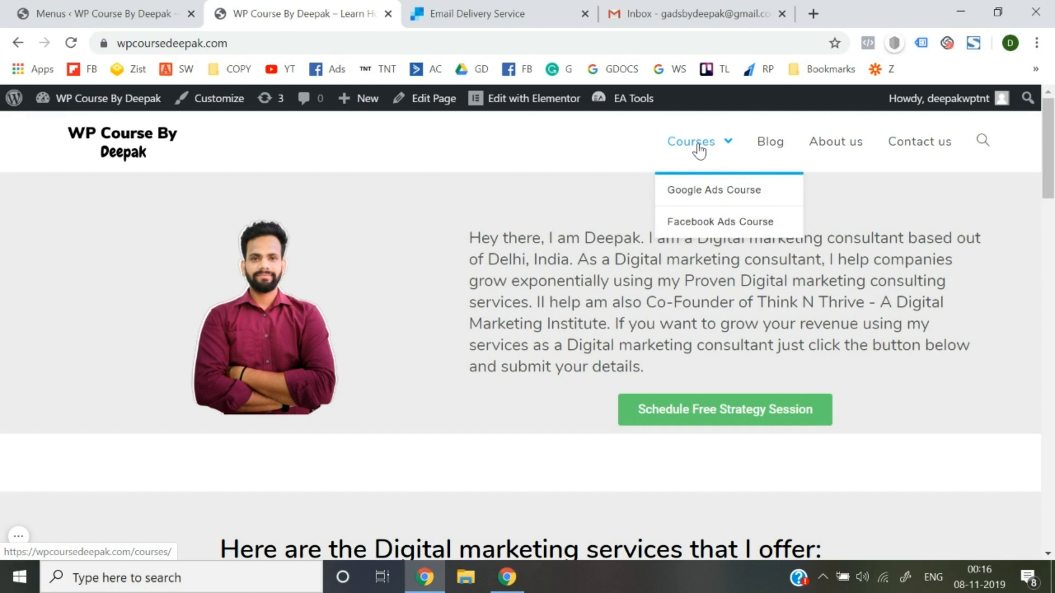
{"action": "left_click", "coordinate": [698, 203]}
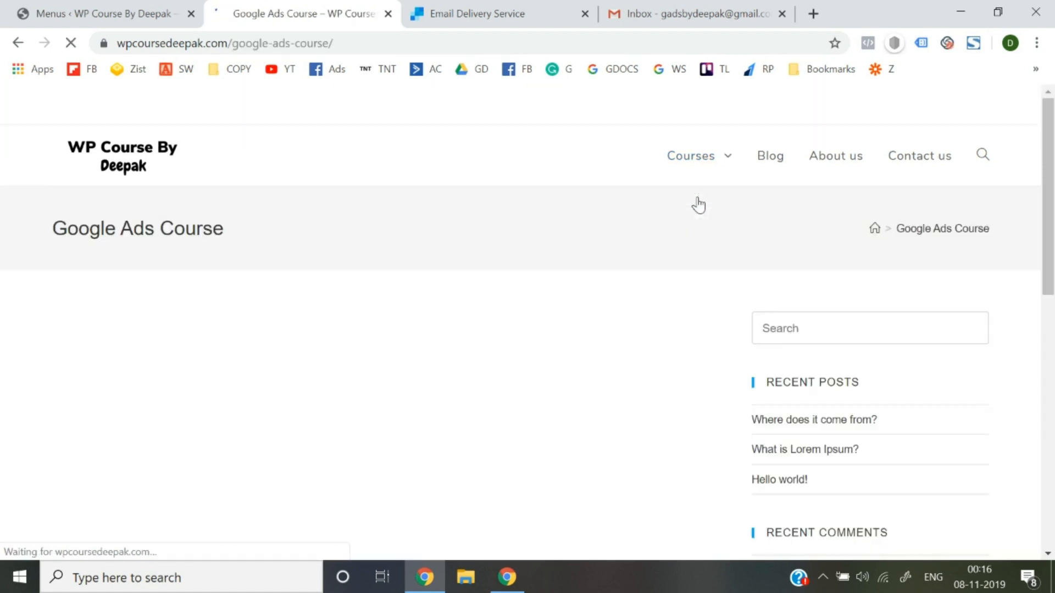
Return to the homepage and open the Contact us page from the header menu.
{"action": "mouse_move", "coordinate": [695, 158]}
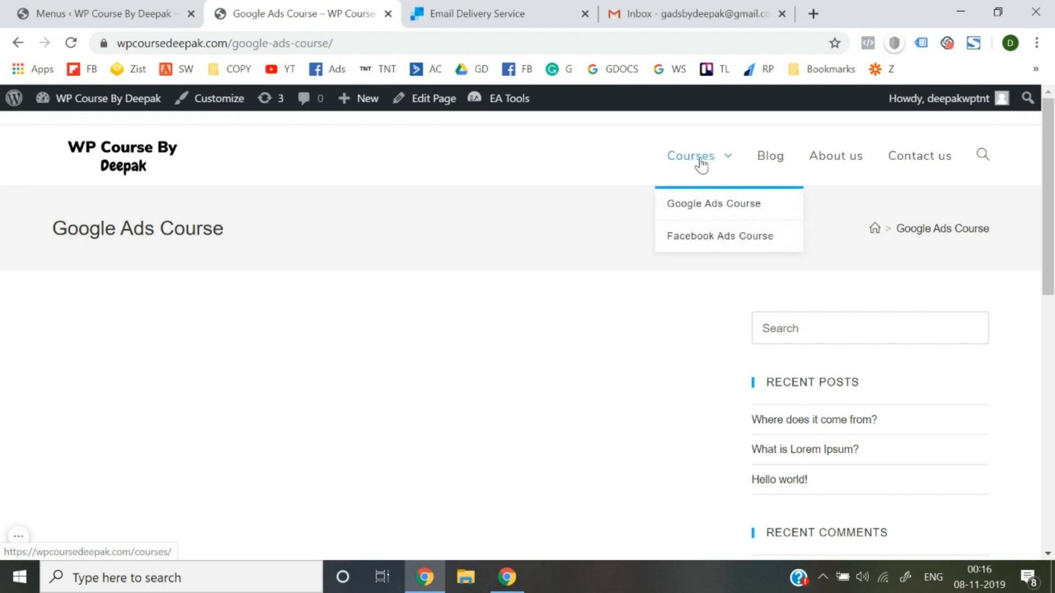
{"action": "left_click", "coordinate": [126, 167]}
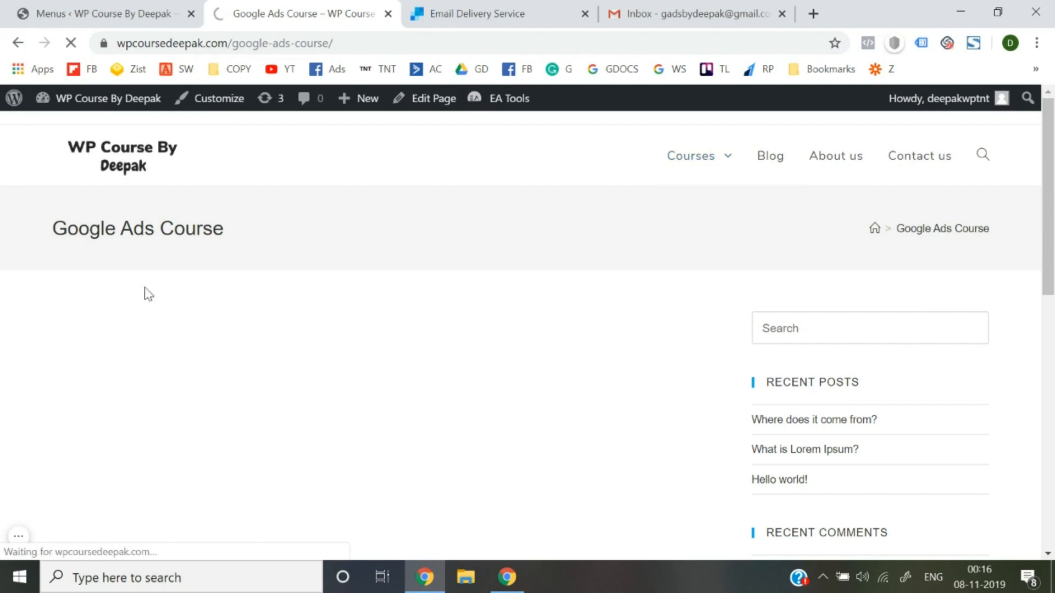
{"action": "scroll", "coordinate": [414, 379], "scroll_direction": "down", "scroll_amount": 10}
{"action": "scroll", "coordinate": [414, 379], "scroll_direction": "up", "scroll_amount": 10}
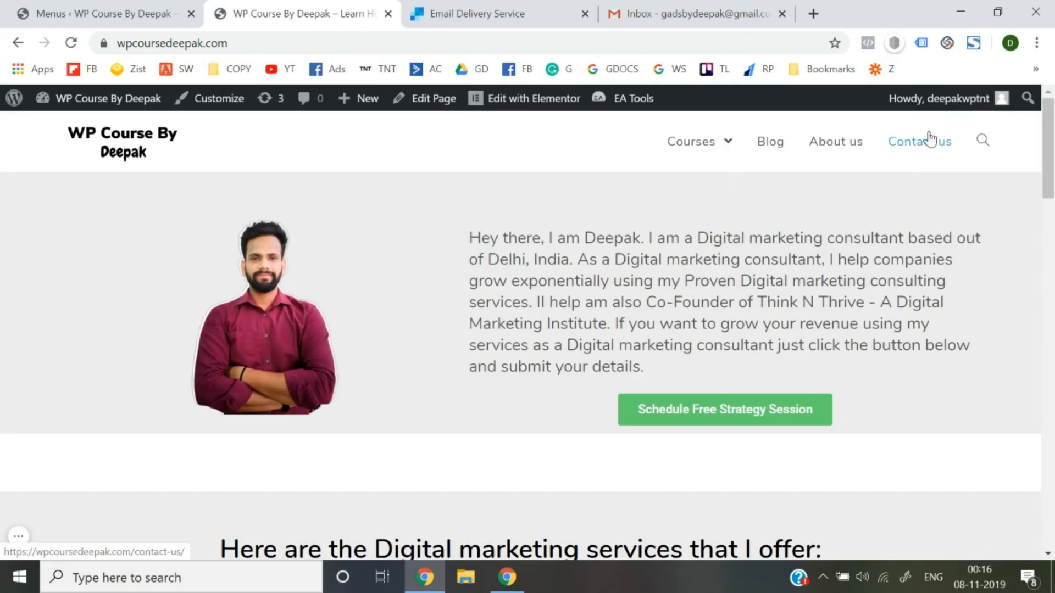
{"action": "left_click", "coordinate": [914, 145]}
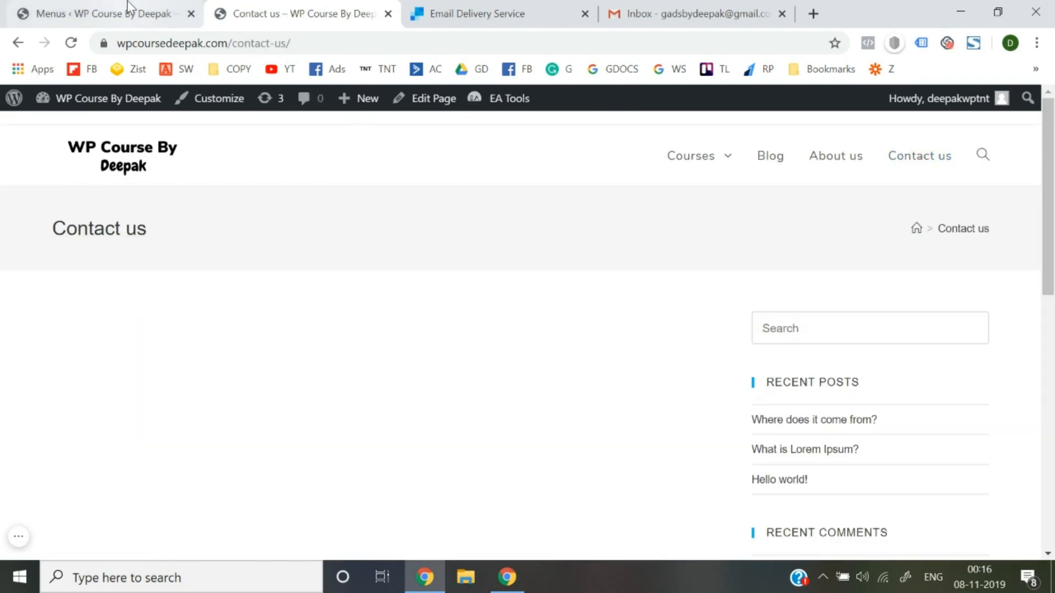
From Pages > All Pages, edit the Contact us page and launch Edit with Elementor.
{"action": "left_click", "coordinate": [165, 10]}
{"action": "mouse_move", "coordinate": [44, 229]}
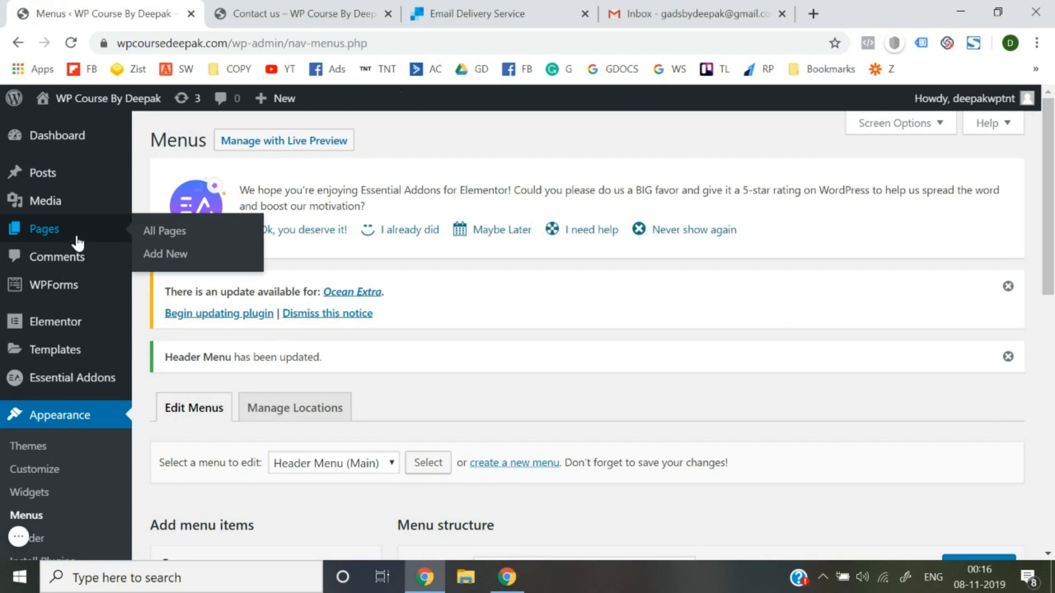
{"action": "left_click", "coordinate": [156, 235]}
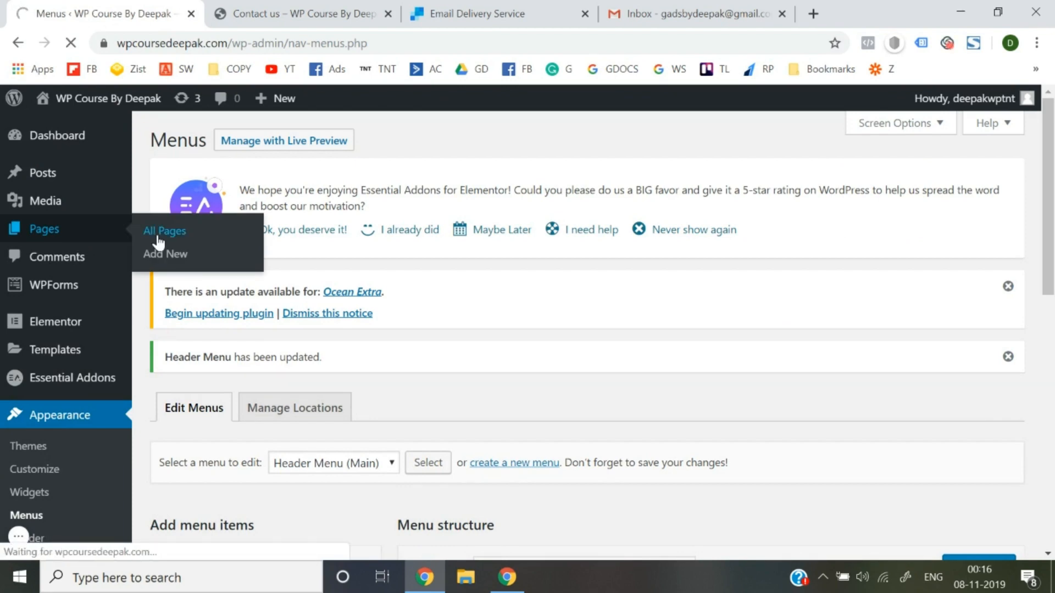
{"action": "scroll", "coordinate": [401, 299], "scroll_direction": "down", "scroll_amount": 5}
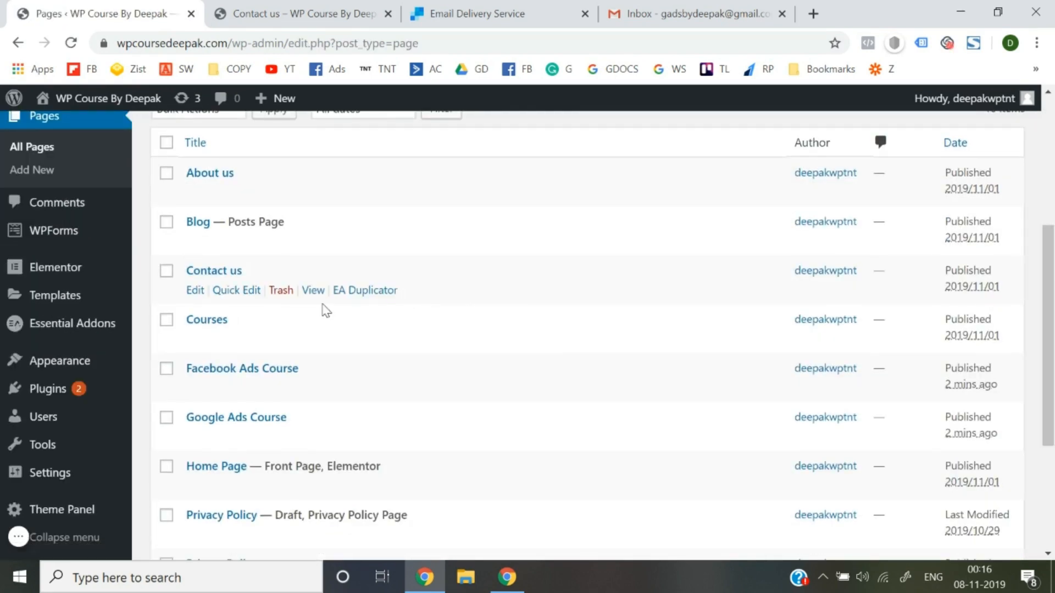
{"action": "left_click", "coordinate": [195, 277]}
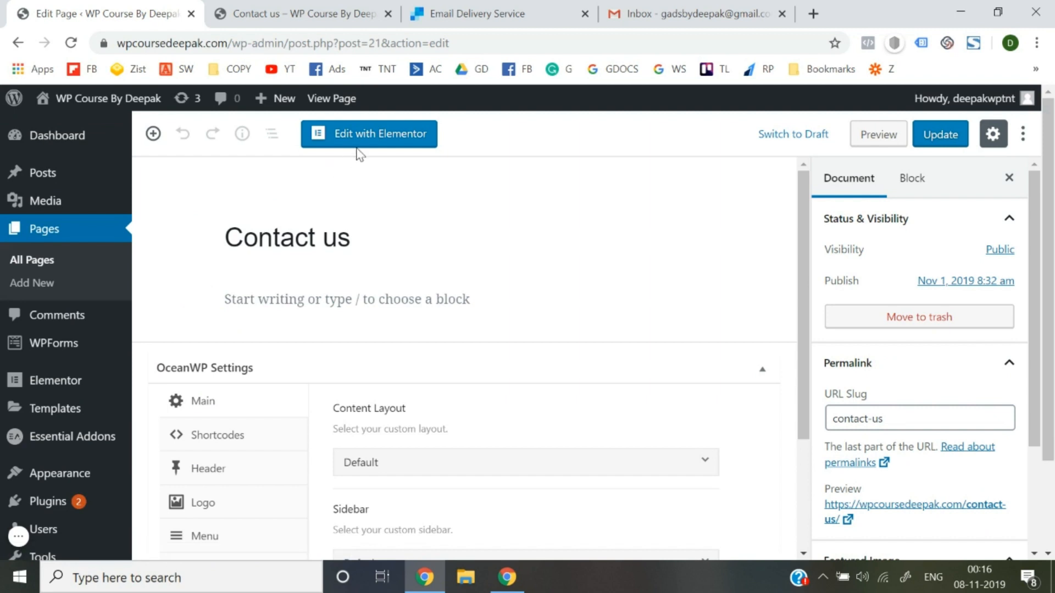
{"action": "left_click", "coordinate": [342, 141]}
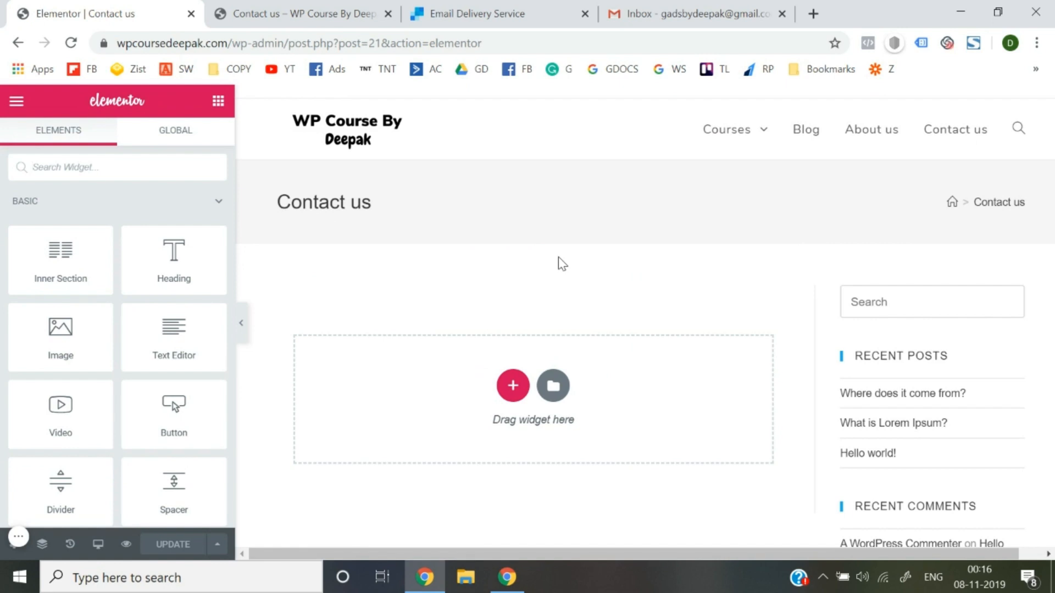
Look over the empty Contact us page in Elementor and open the builder's main menu.
{"action": "scroll", "coordinate": [907, 310], "scroll_direction": "down", "scroll_amount": 10}
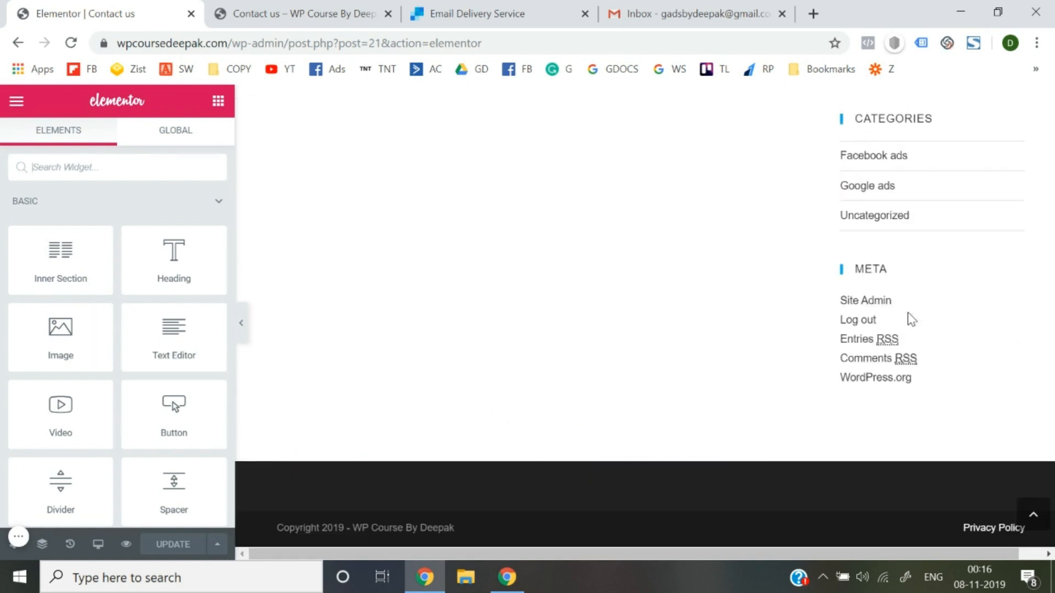
{"action": "scroll", "coordinate": [909, 317], "scroll_direction": "up", "scroll_amount": 10}
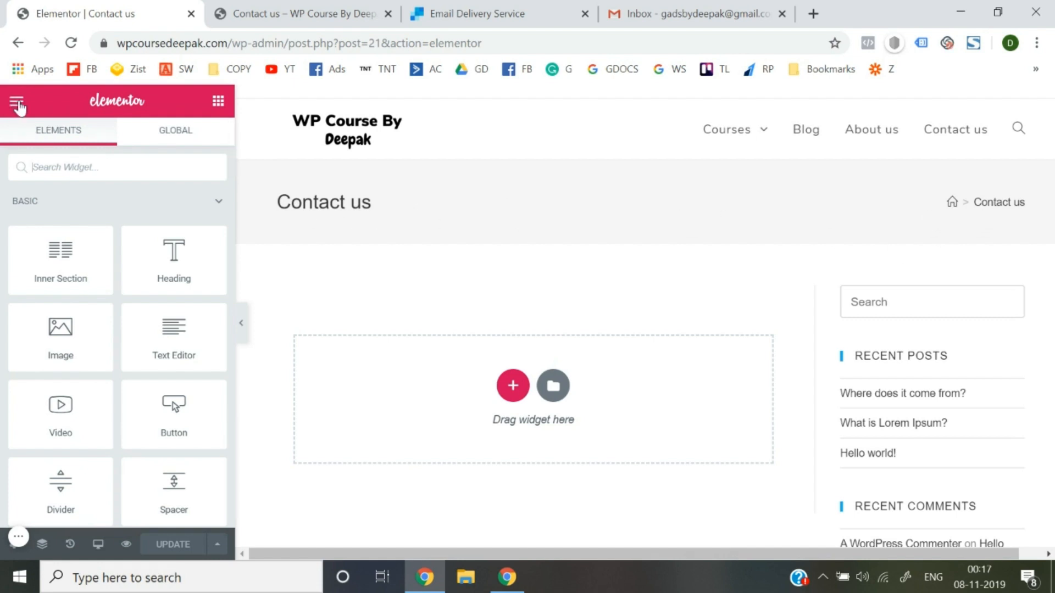
{"action": "left_click", "coordinate": [17, 103]}
{"action": "scroll", "coordinate": [75, 368], "scroll_direction": "down", "scroll_amount": 2}
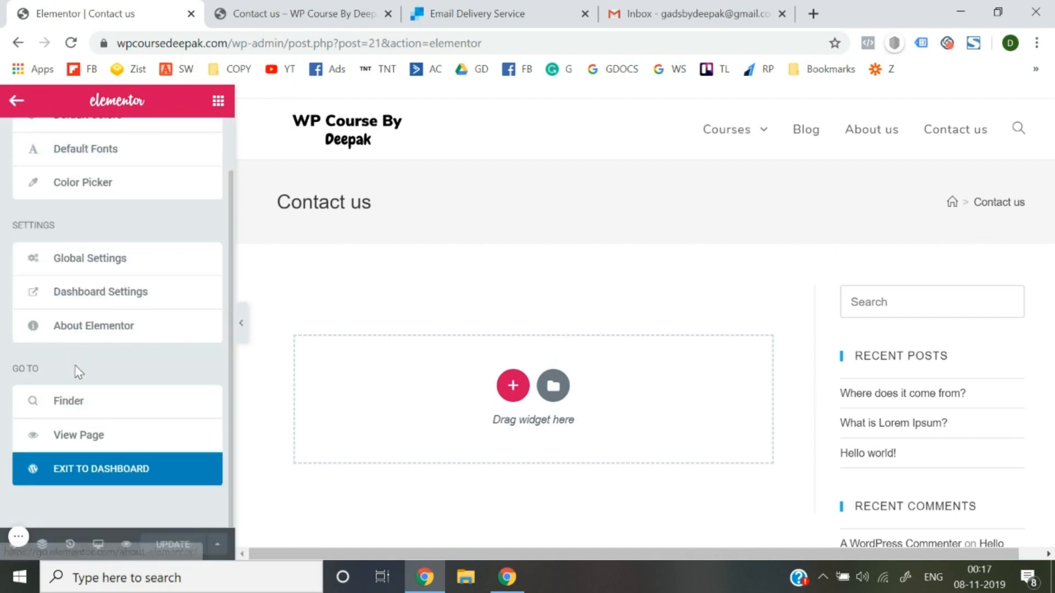
Back in the WordPress editor, set OceanWP Content Layout to 100% Full Width and update.
{"action": "left_click", "coordinate": [99, 476]}
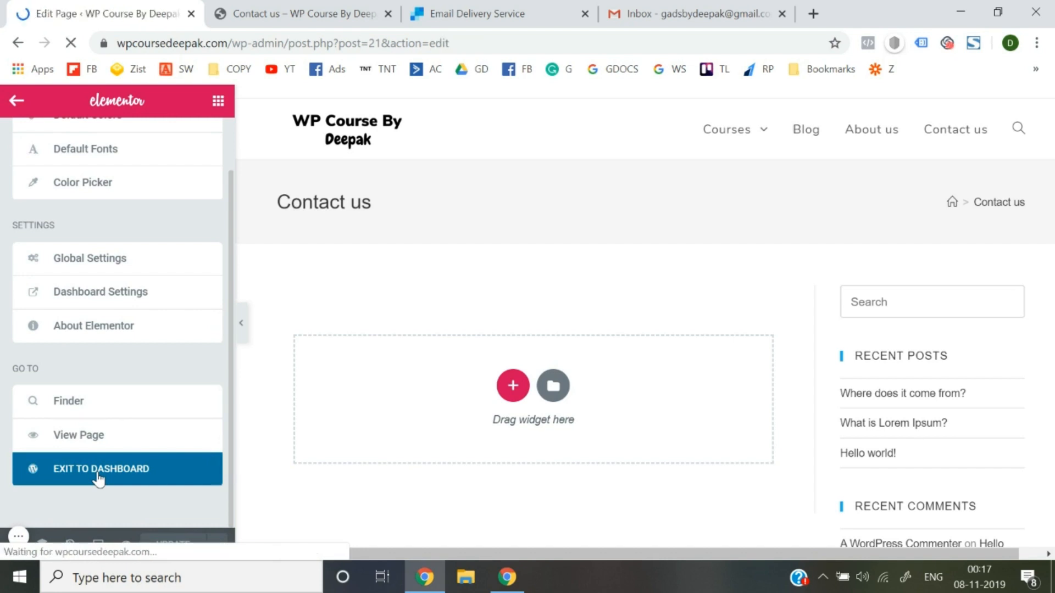
{"action": "scroll", "coordinate": [384, 395], "scroll_direction": "down", "scroll_amount": 5}
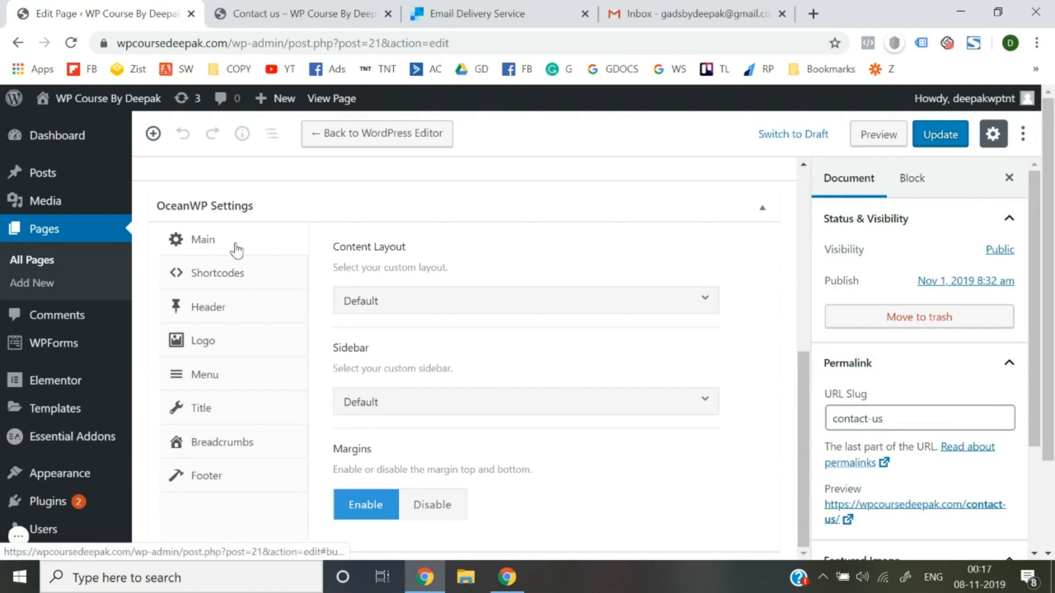
{"action": "left_click", "coordinate": [407, 307]}
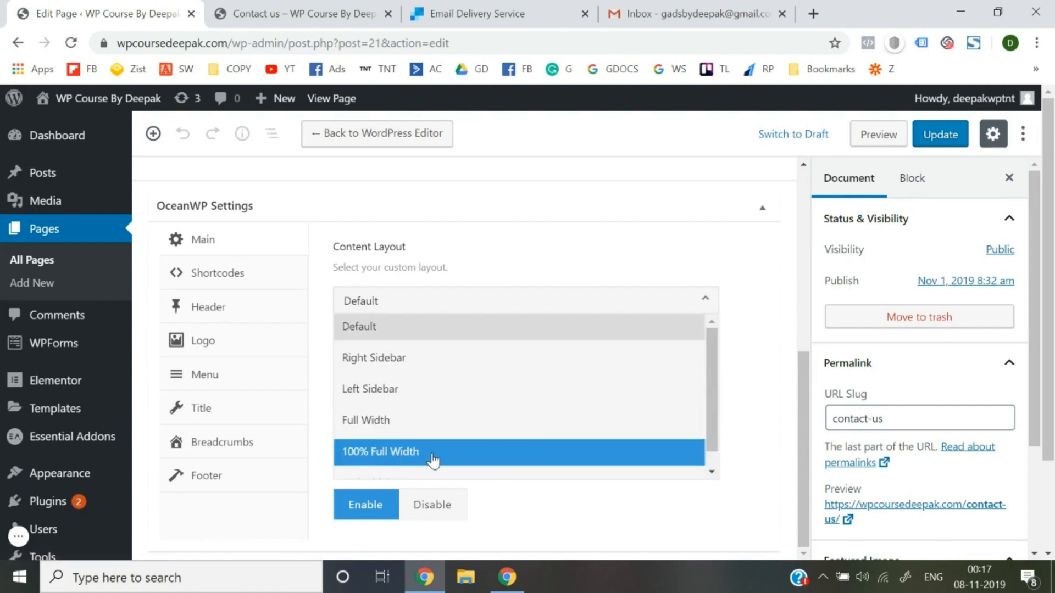
{"action": "left_click", "coordinate": [433, 459]}
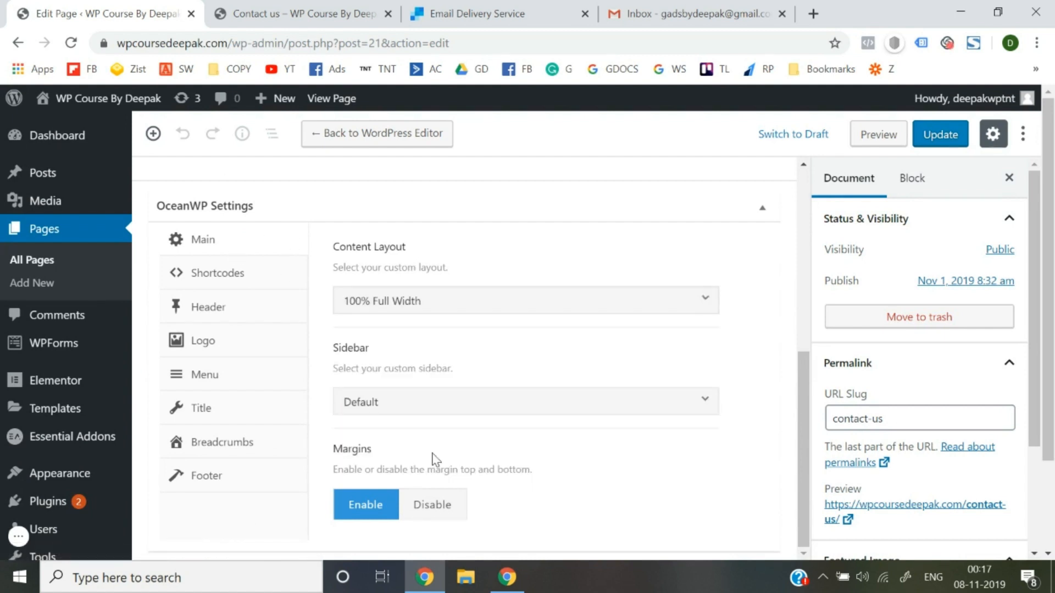
{"action": "left_click", "coordinate": [935, 134]}
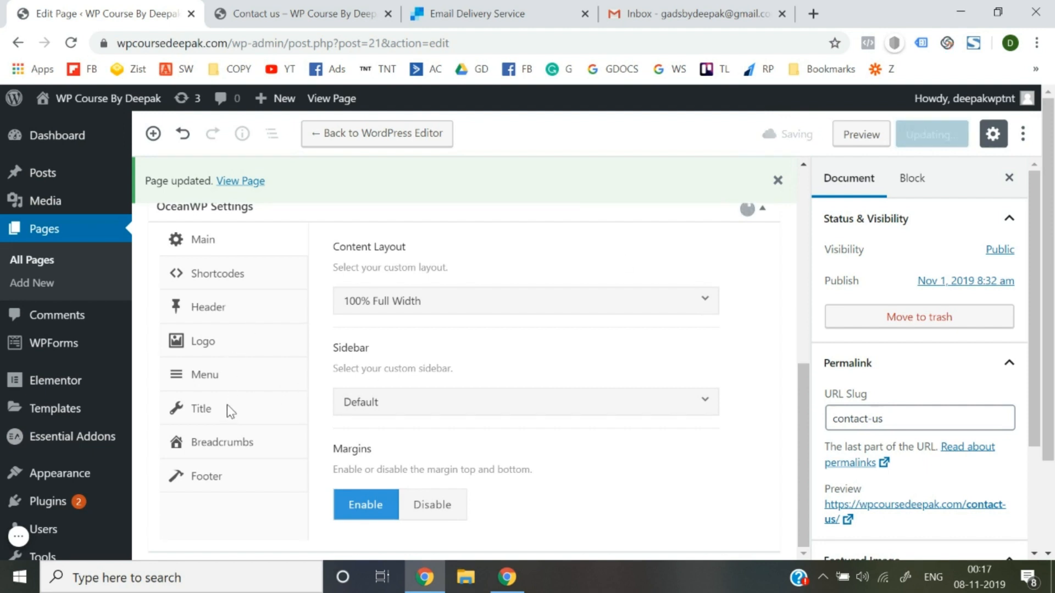
Set Display Page Title to Disable and update the page.
{"action": "left_click", "coordinate": [217, 409]}
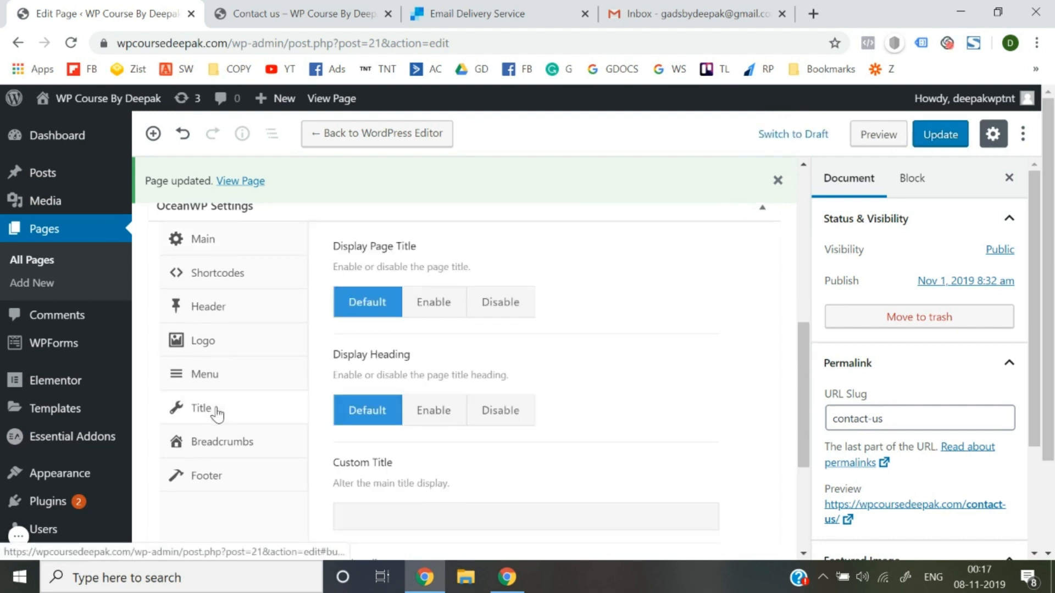
{"action": "left_click", "coordinate": [509, 308]}
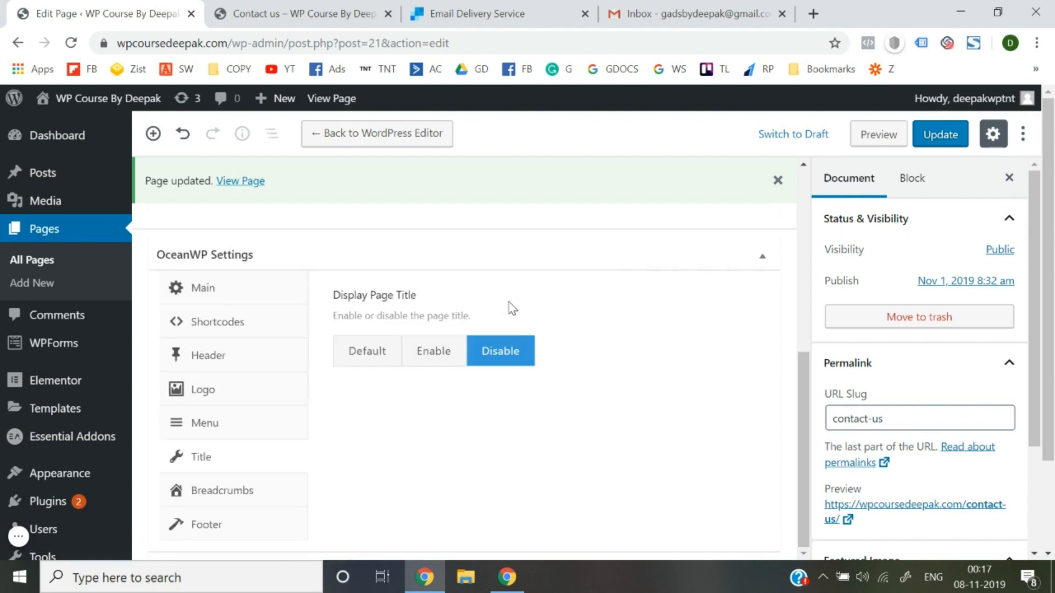
{"action": "left_click", "coordinate": [945, 142]}
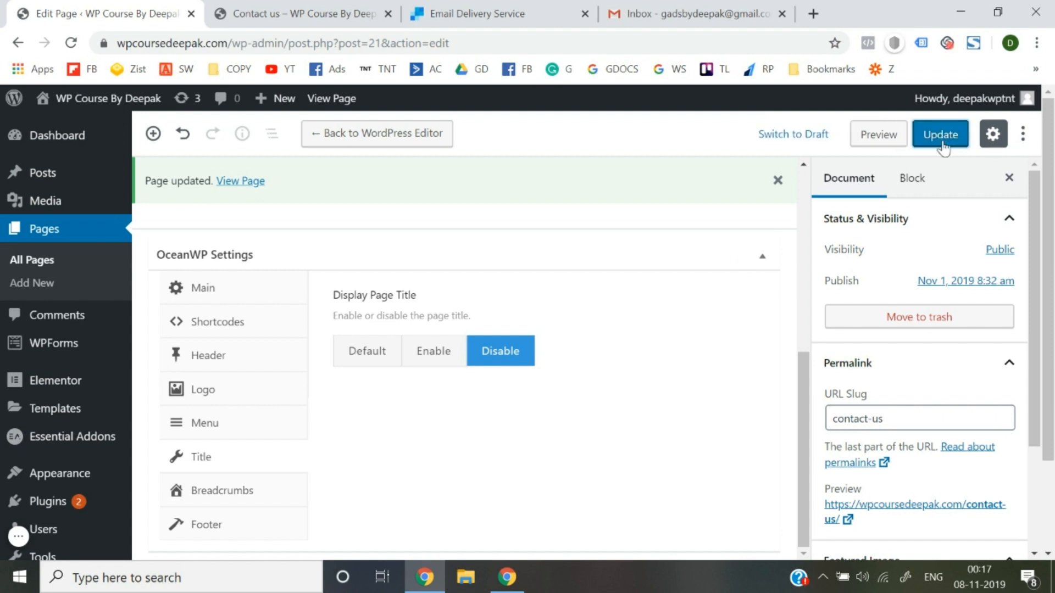
Reload the live Contact us page to check the full-width, title-less layout.
{"action": "left_click", "coordinate": [316, 13]}
{"action": "left_click", "coordinate": [348, 49]}
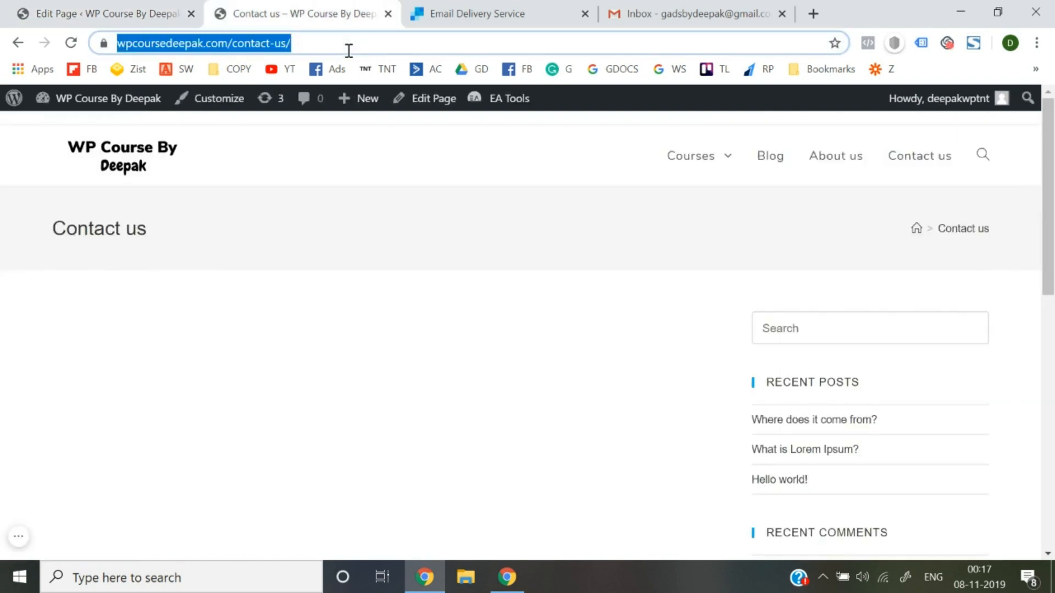
{"action": "key", "text": "Return"}
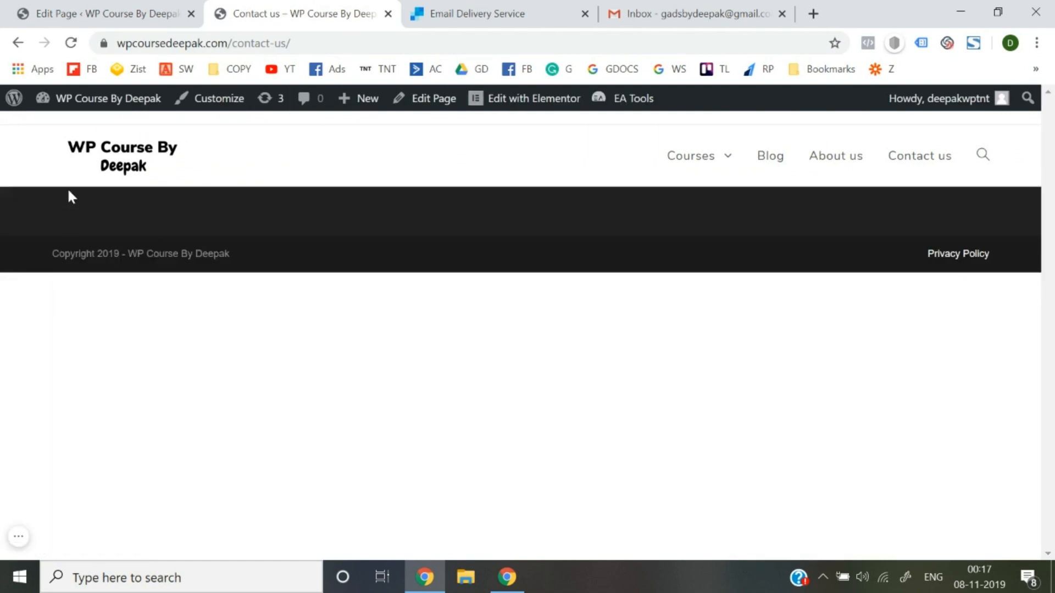
Set OceanWP Display Footer Widgets Area to Disable and update the page.
{"action": "left_click", "coordinate": [101, 12]}
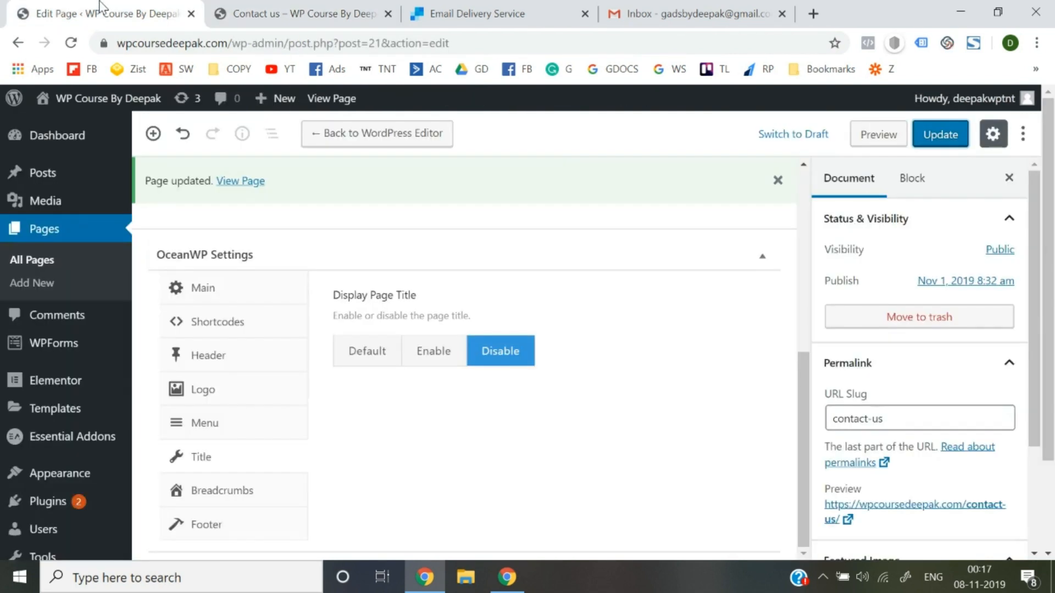
{"action": "left_click", "coordinate": [193, 528]}
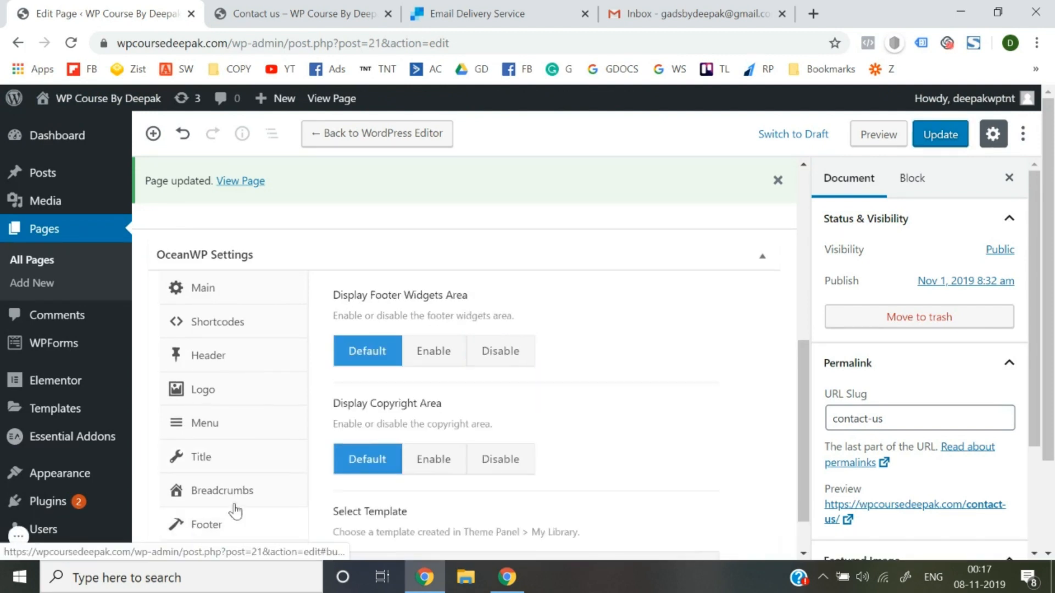
{"action": "left_click", "coordinate": [500, 354]}
{"action": "left_click", "coordinate": [952, 136]}
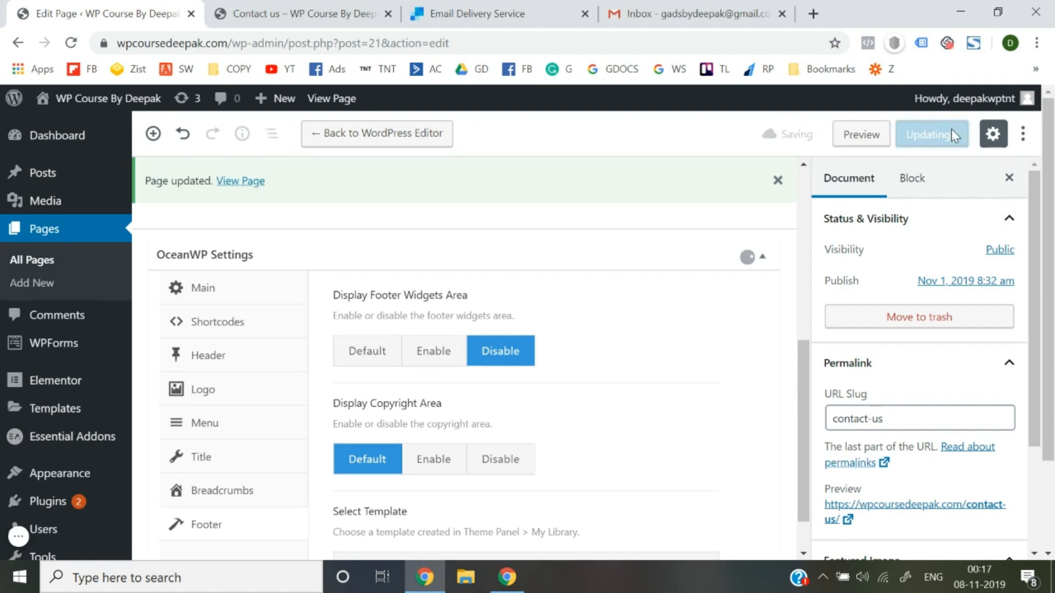
Reload the live Contact us page, then reopen it with Edit with Elementor.
{"action": "left_click", "coordinate": [253, 6]}
{"action": "left_click", "coordinate": [338, 44]}
{"action": "key", "text": "Return"}
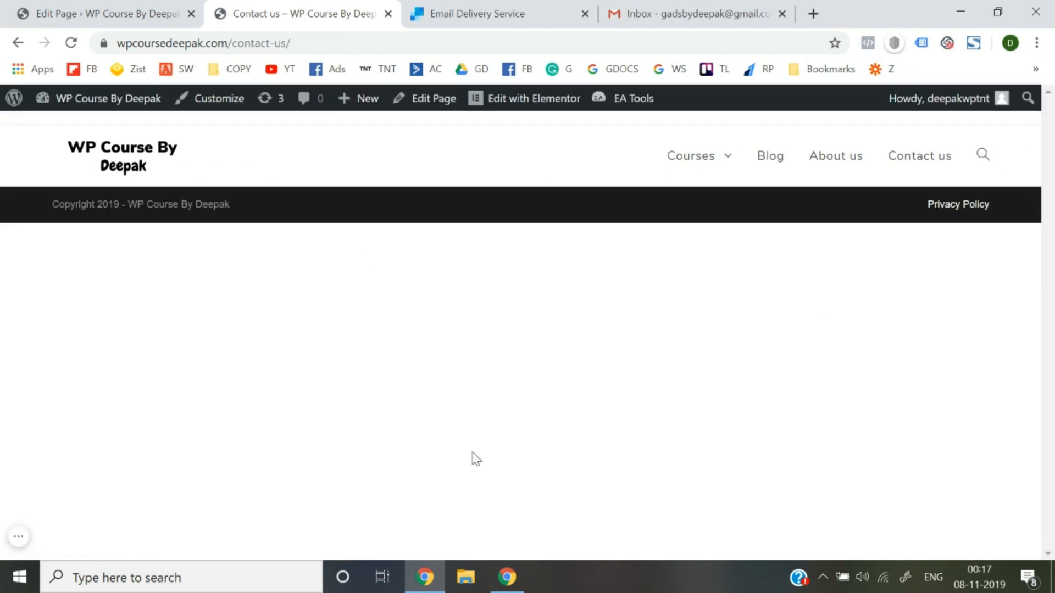
{"action": "left_click", "coordinate": [510, 105]}
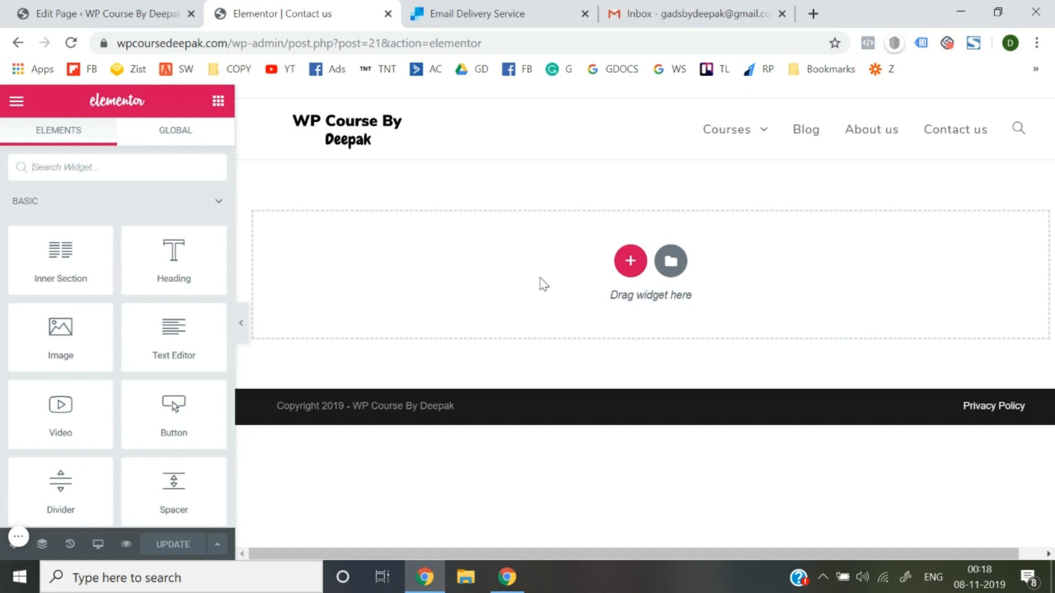
Insert a new section with the single-column structure on the Contact us page.
{"action": "left_click", "coordinate": [630, 261]}
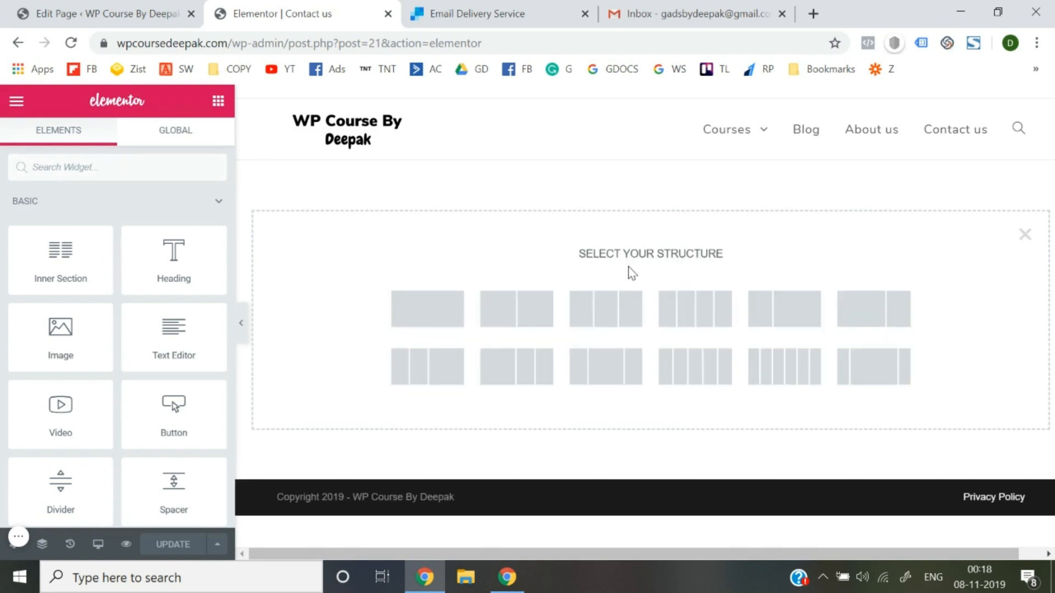
{"action": "left_click", "coordinate": [423, 313]}
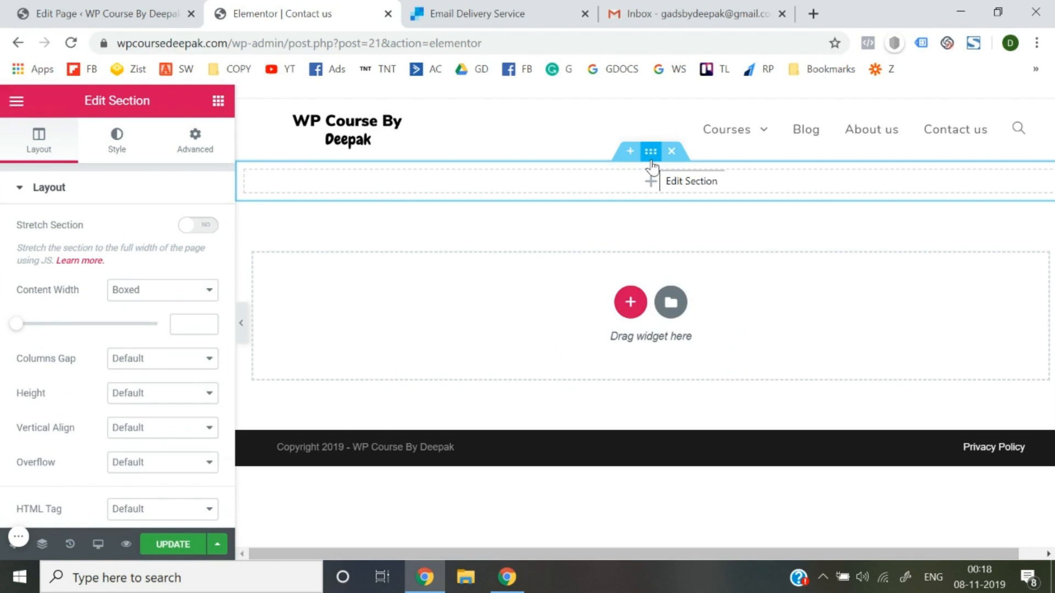
In a new tab, search the web for 'pexels' and open the Pexels site.
{"action": "left_click", "coordinate": [813, 13]}
{"action": "type", "text": "pexels"}
{"action": "key", "text": "Return"}
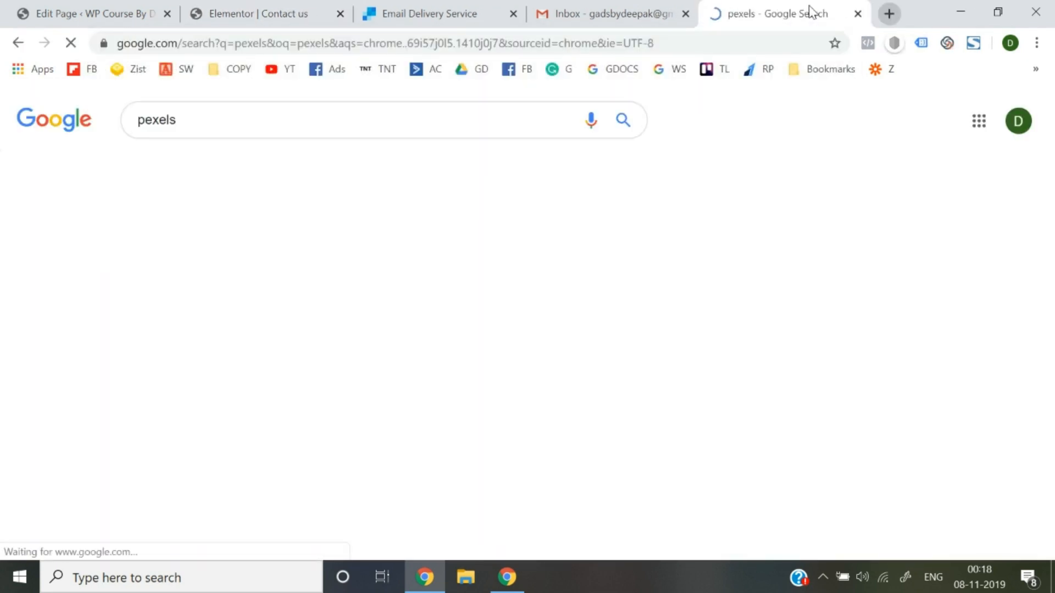
{"action": "left_click", "coordinate": [282, 240]}
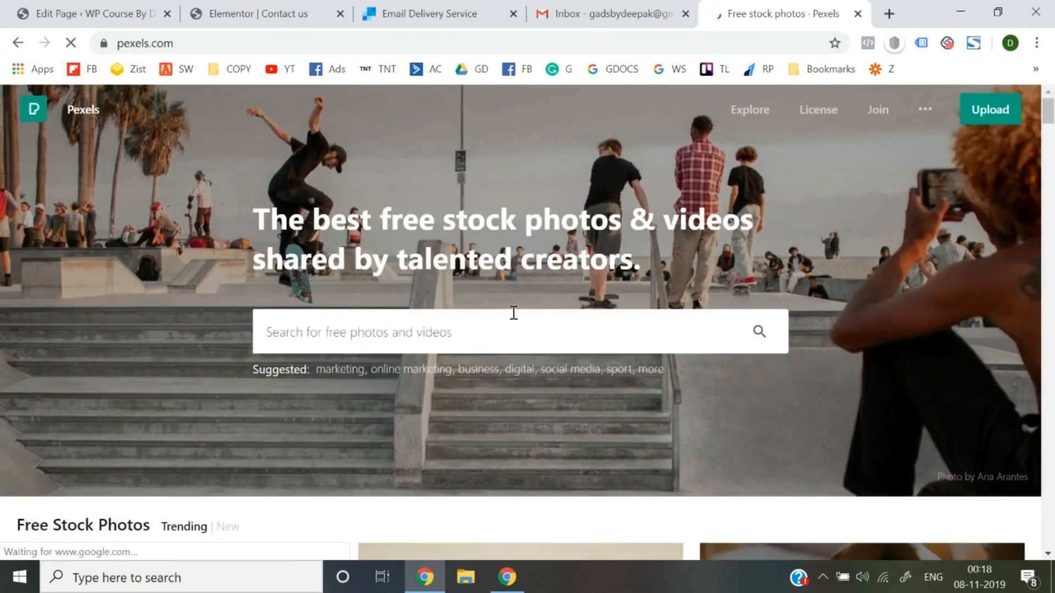
Search Pexels for 'contact us' and open the photo of a hand holding a phone.
{"action": "left_click", "coordinate": [513, 311]}
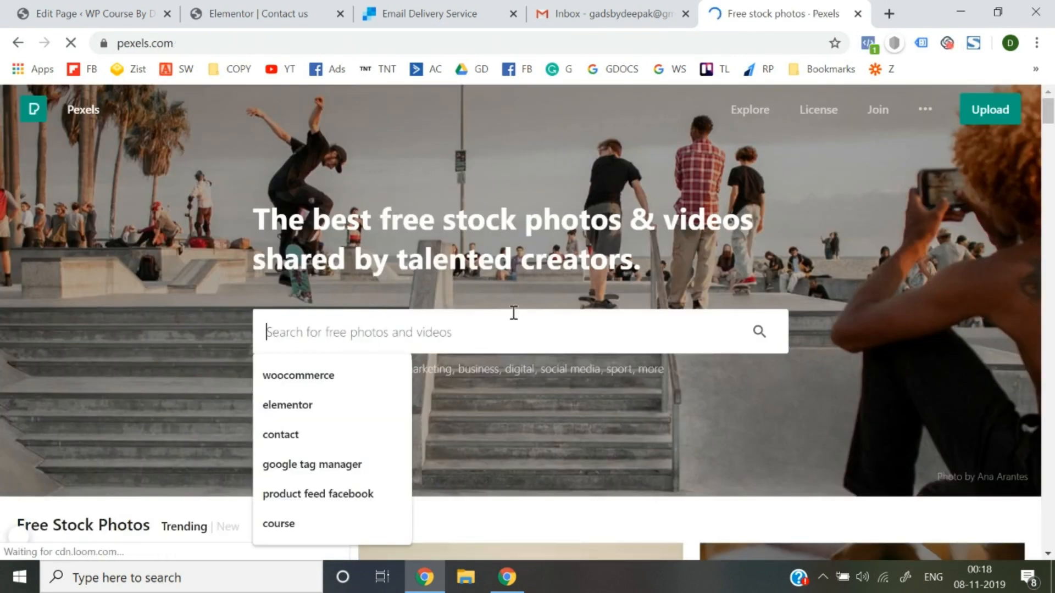
{"action": "type", "text": "contact"}
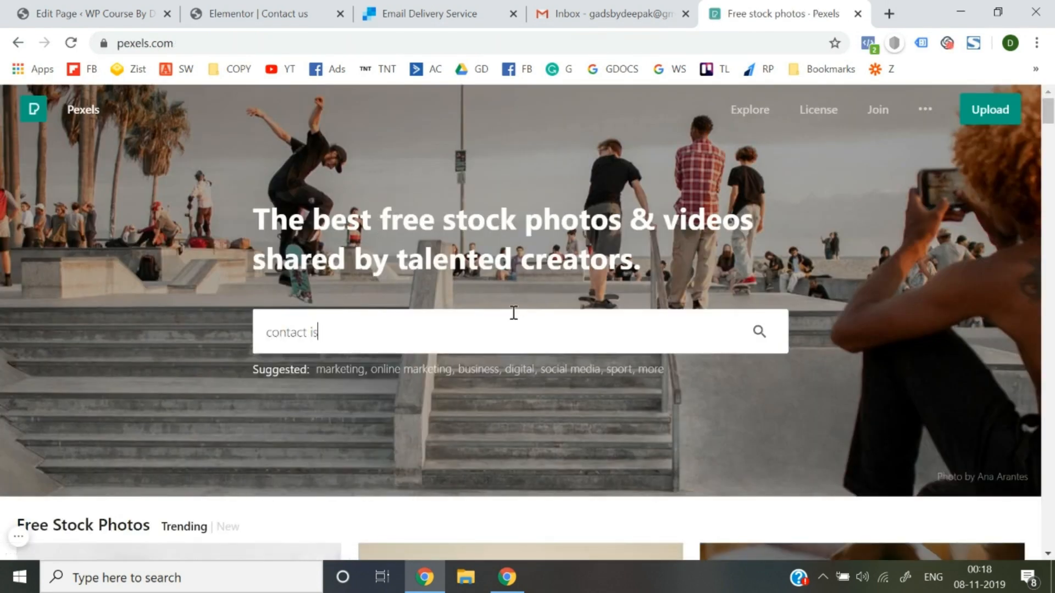
{"action": "type", "text": " us"}
{"action": "key", "text": "Return"}
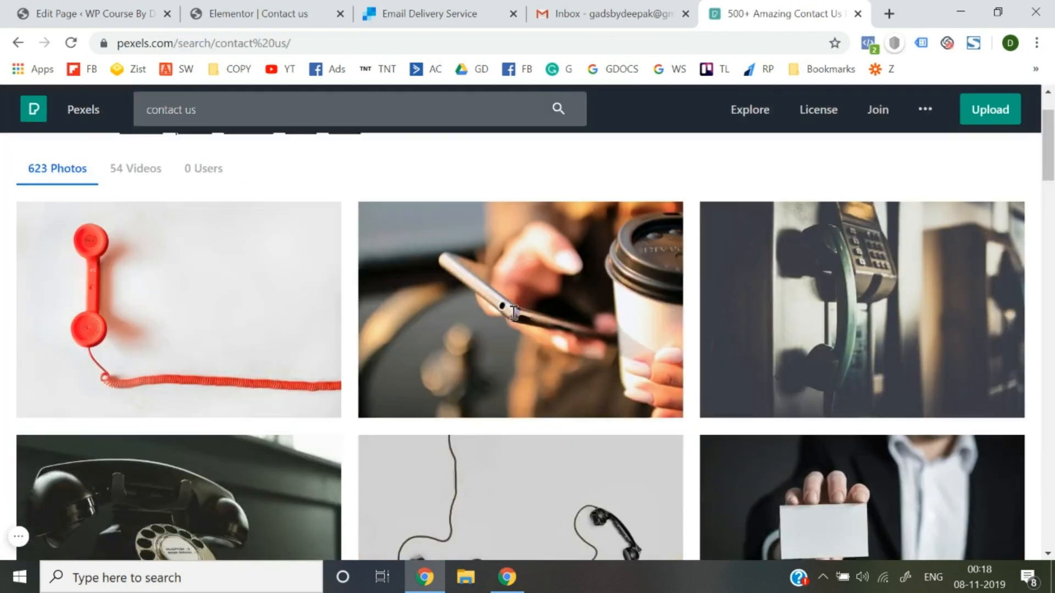
{"action": "scroll", "coordinate": [514, 312], "scroll_direction": "down", "scroll_amount": 6}
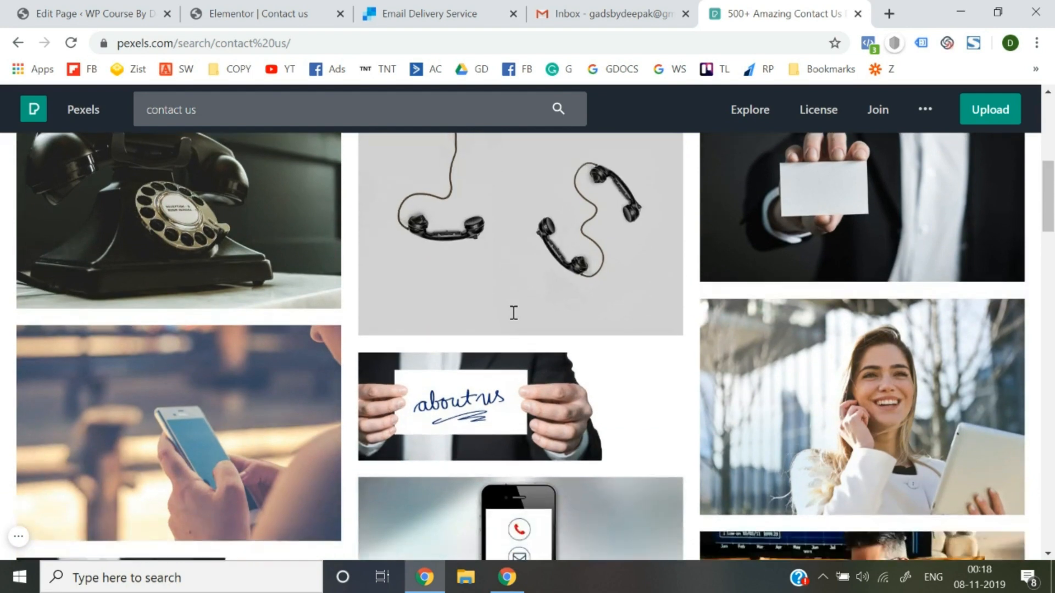
{"action": "scroll", "coordinate": [513, 313], "scroll_direction": "down", "scroll_amount": 4}
{"action": "scroll", "coordinate": [513, 314], "scroll_direction": "down", "scroll_amount": 9}
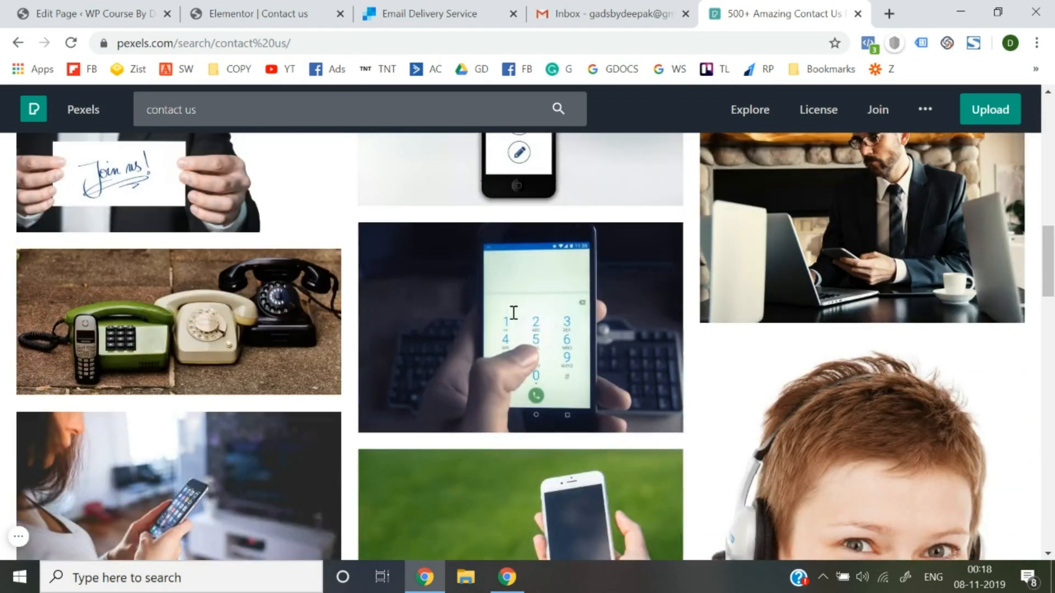
{"action": "scroll", "coordinate": [514, 312], "scroll_direction": "down", "scroll_amount": 5}
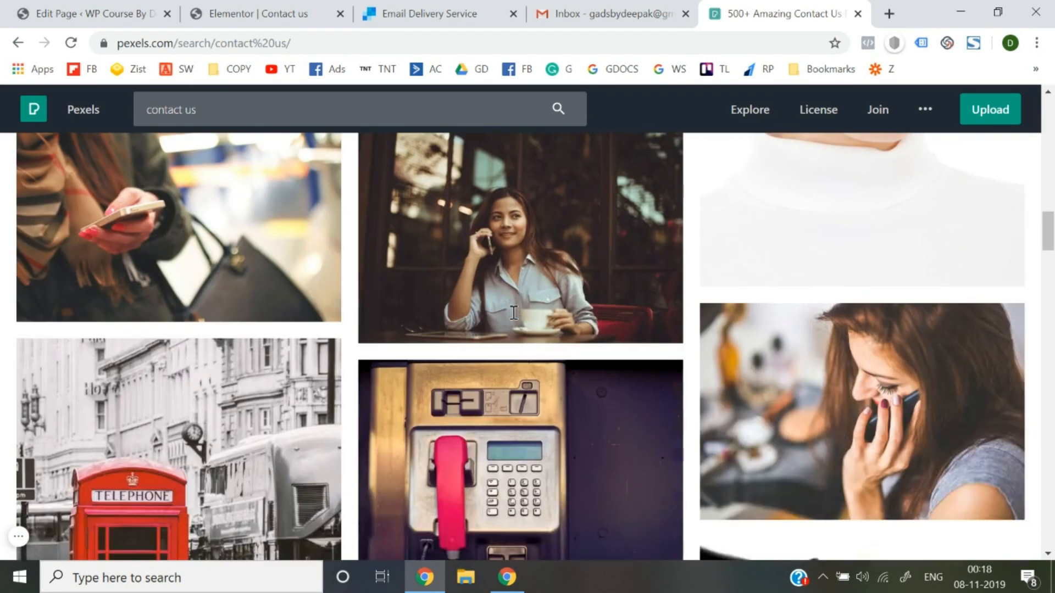
{"action": "scroll", "coordinate": [514, 313], "scroll_direction": "down", "scroll_amount": 9}
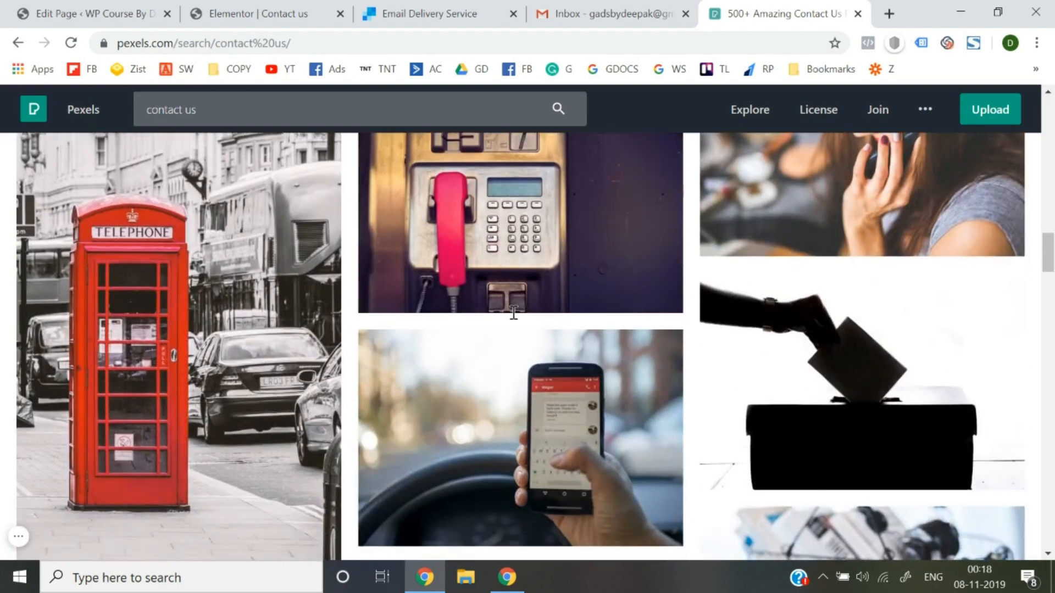
{"action": "scroll", "coordinate": [514, 313], "scroll_direction": "down", "scroll_amount": 3}
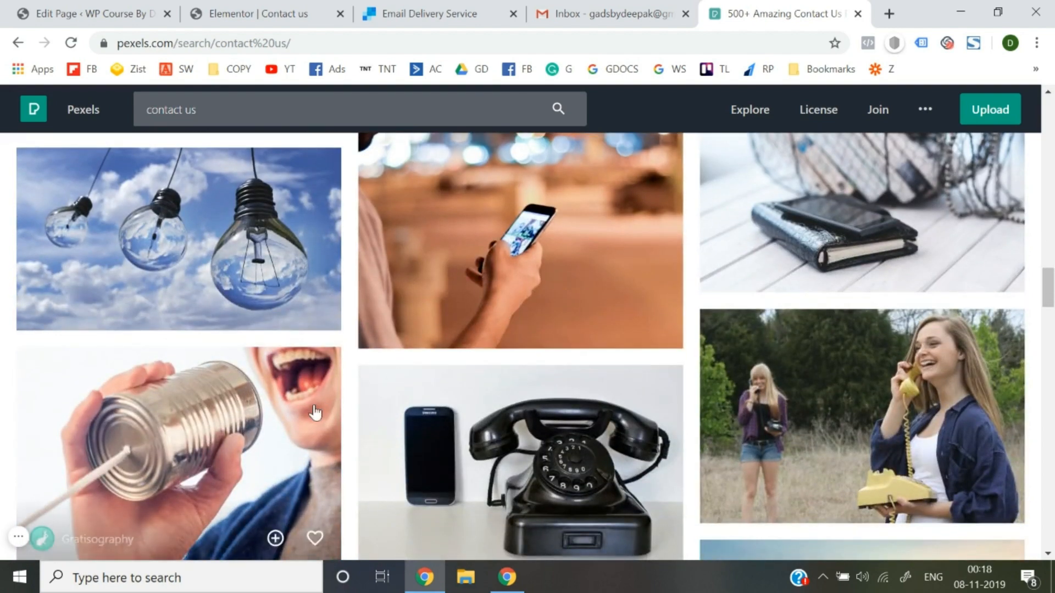
{"action": "scroll", "coordinate": [315, 412], "scroll_direction": "down", "scroll_amount": 2}
{"action": "scroll", "coordinate": [330, 409], "scroll_direction": "up", "scroll_amount": 3}
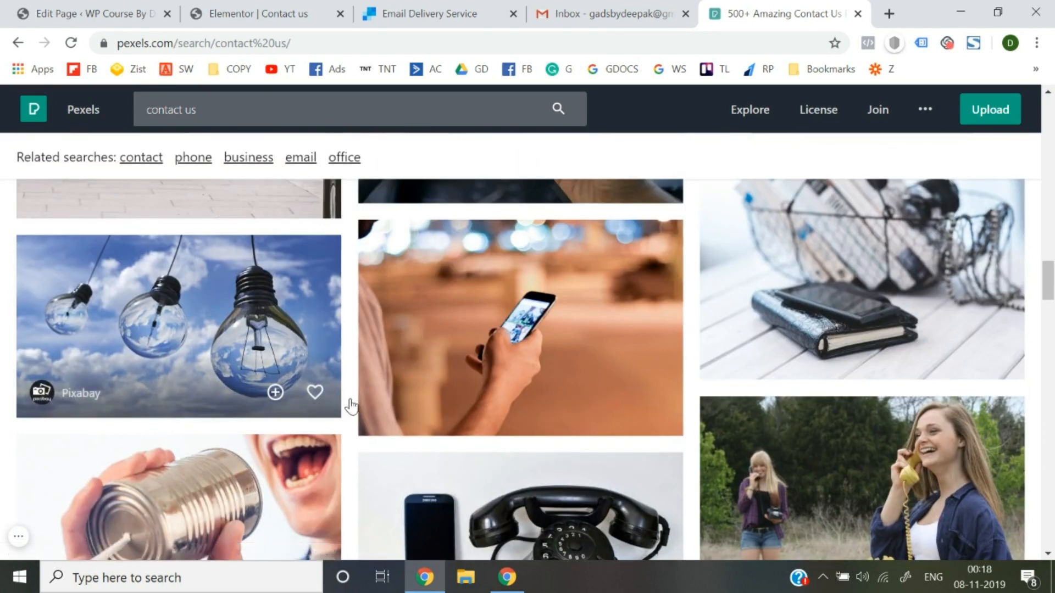
{"action": "scroll", "coordinate": [551, 392], "scroll_direction": "down", "scroll_amount": 2}
{"action": "scroll", "coordinate": [551, 392], "scroll_direction": "down", "scroll_amount": 8}
{"action": "scroll", "coordinate": [551, 392], "scroll_direction": "up", "scroll_amount": 8}
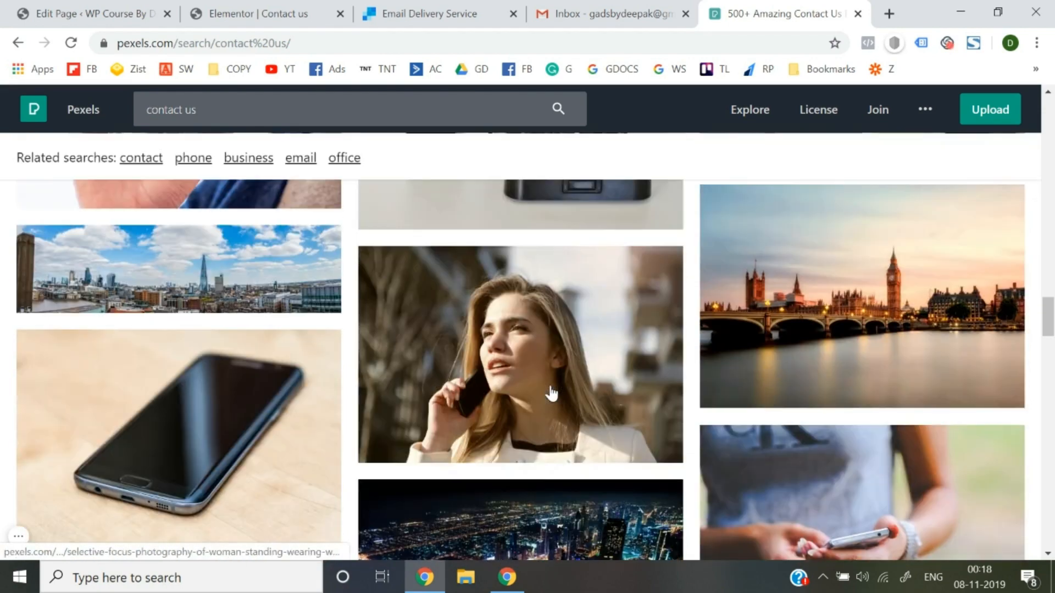
{"action": "scroll", "coordinate": [550, 392], "scroll_direction": "up", "scroll_amount": 3}
{"action": "left_click", "coordinate": [467, 387]}
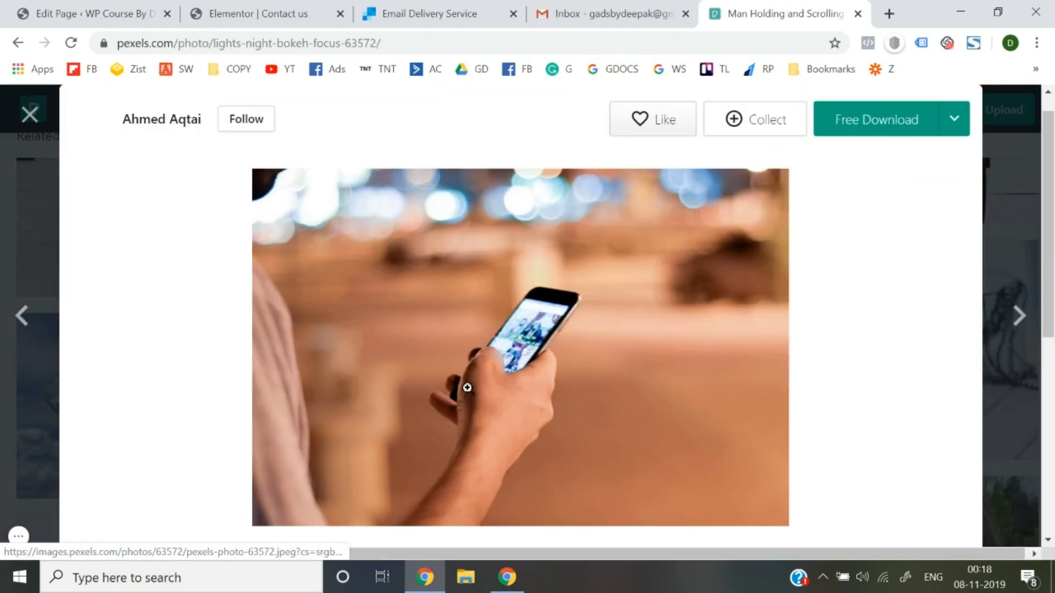
Download the phone photo from Pexels at a chosen size and dismiss the thank-you popup.
{"action": "left_click", "coordinate": [955, 121]}
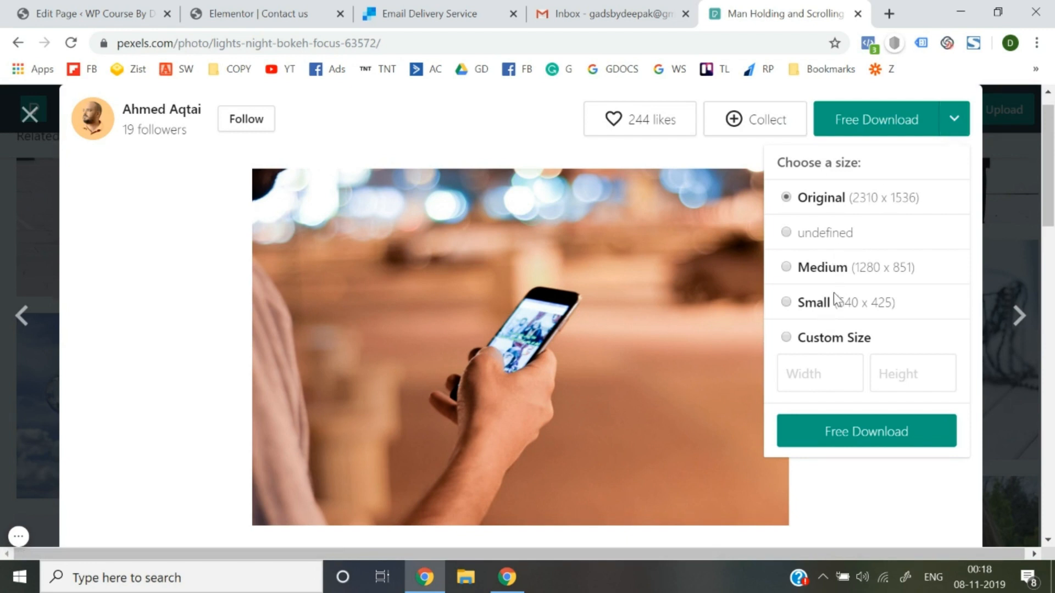
{"action": "left_click", "coordinate": [855, 427]}
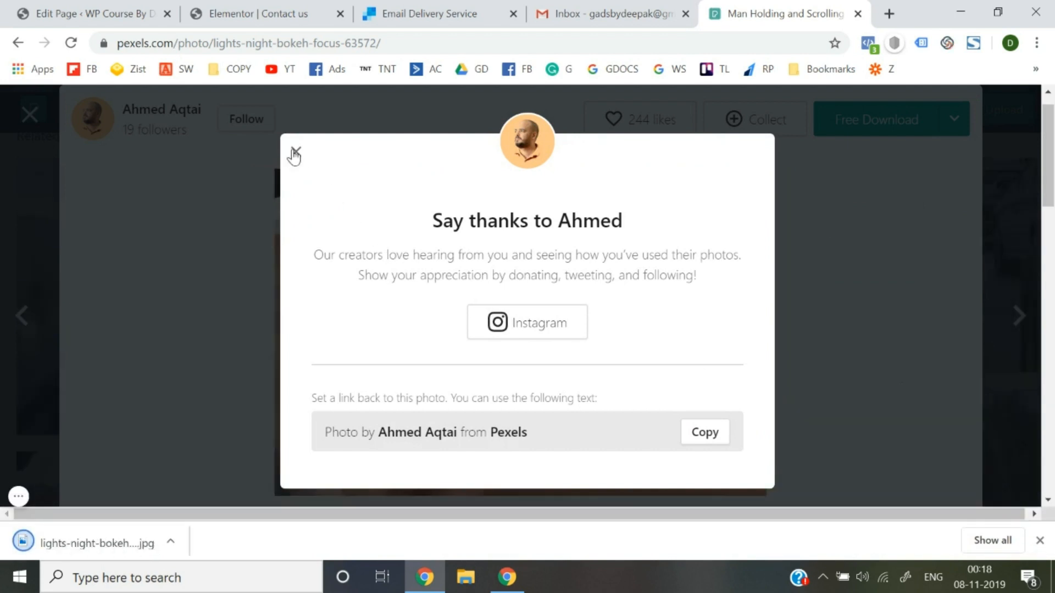
{"action": "left_click", "coordinate": [297, 154]}
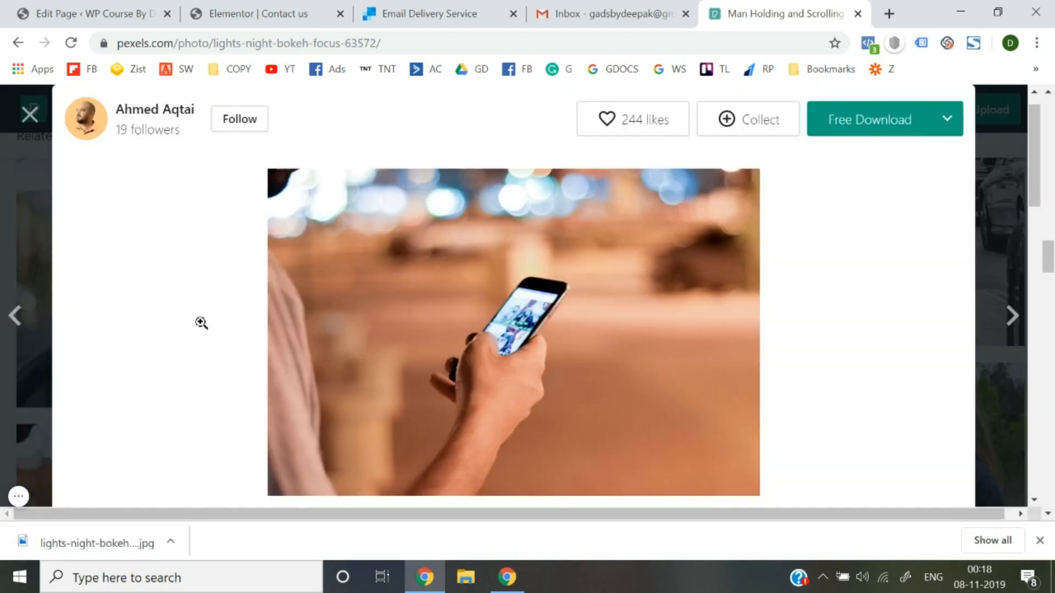
Show lights-night-bokeh-focus-63572.jpg in Downloads and confirm its size of 105 KB.
{"action": "right_click", "coordinate": [93, 543]}
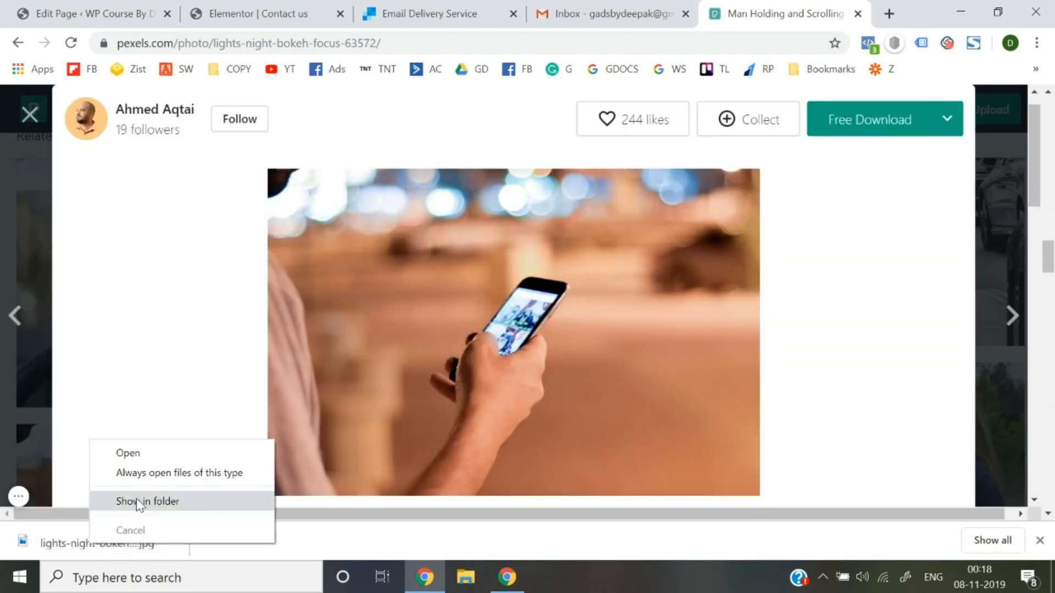
{"action": "left_click", "coordinate": [136, 498]}
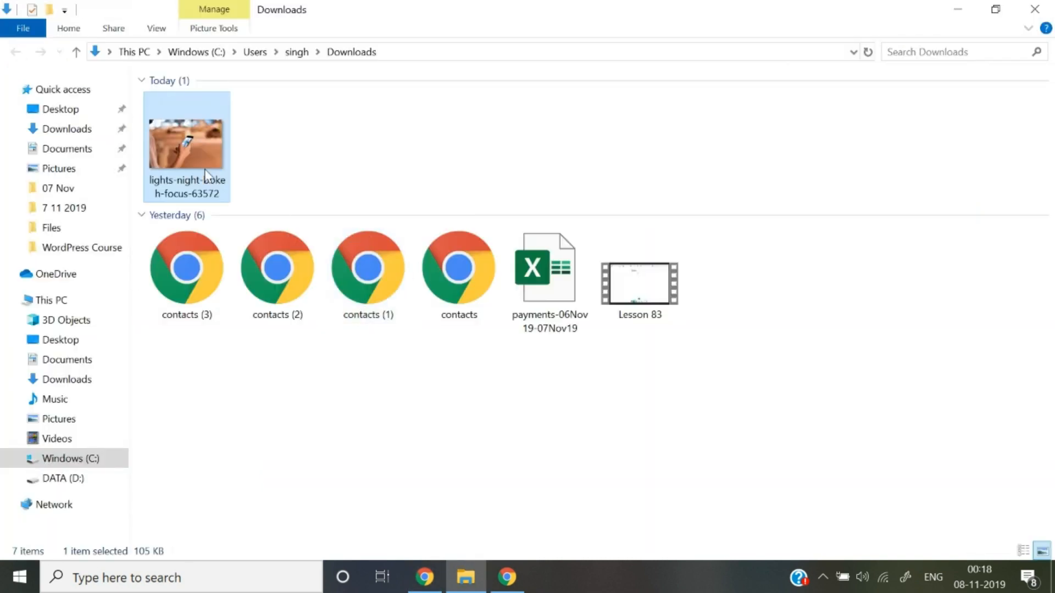
{"action": "right_click", "coordinate": [203, 167]}
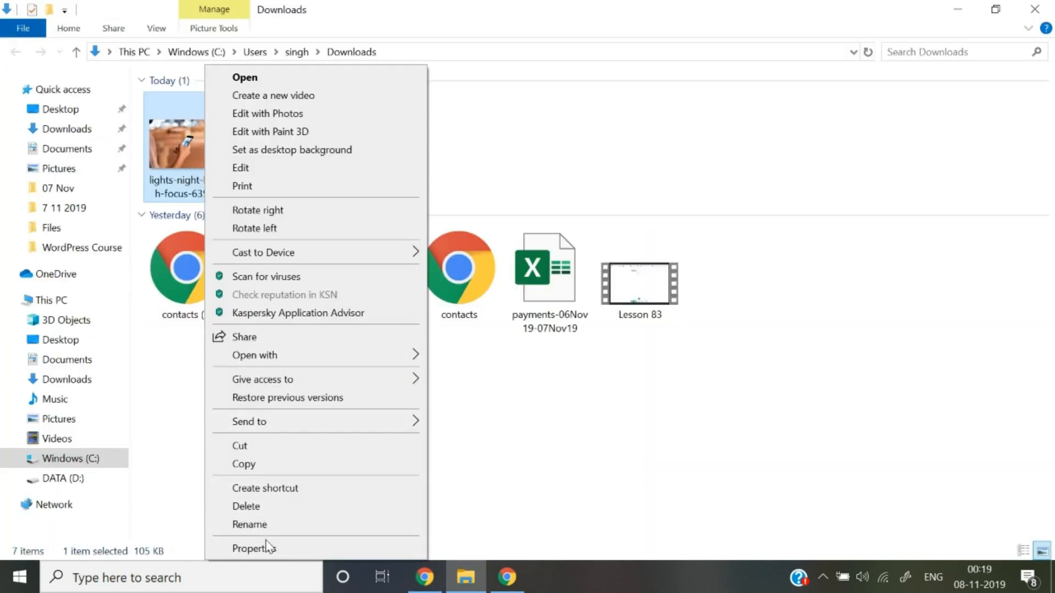
{"action": "left_click", "coordinate": [249, 548]}
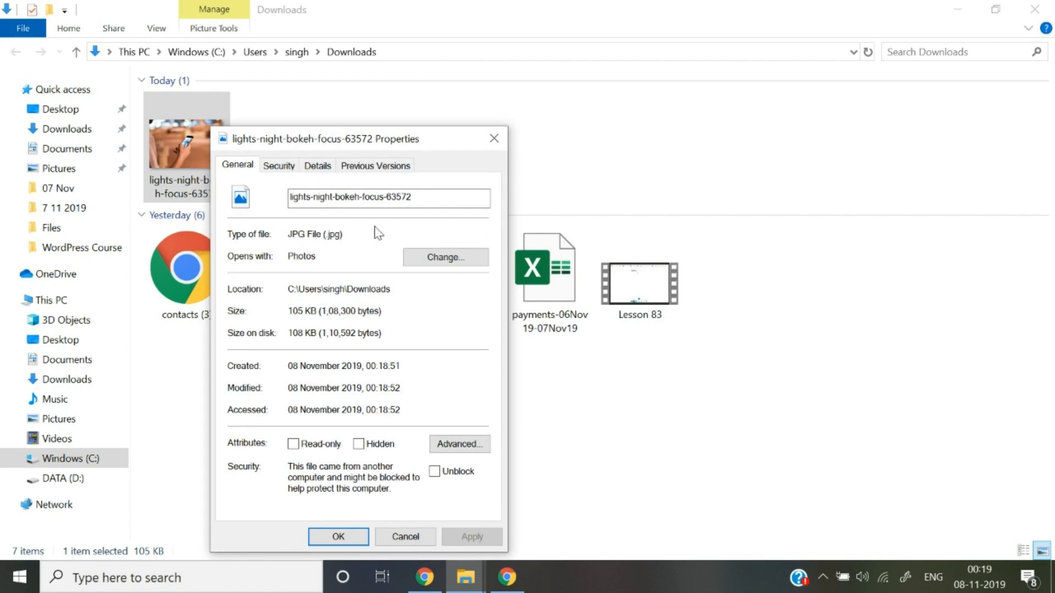
{"action": "left_click", "coordinate": [494, 139]}
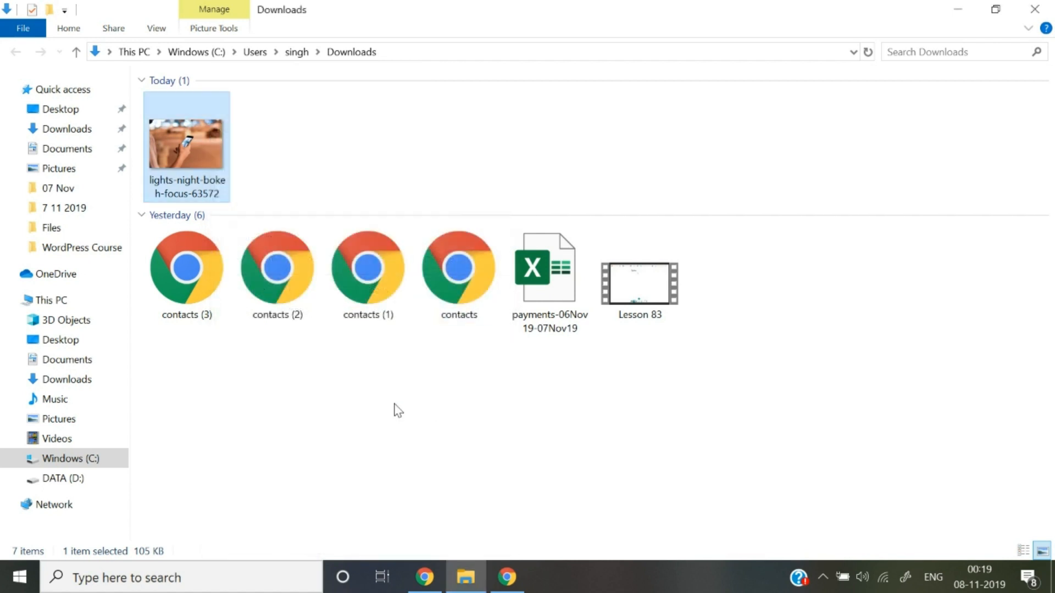
{"action": "key", "text": "alt+Tab"}
Go to the TinyPNG website via the address bar suggestion.
{"action": "left_click", "coordinate": [763, 48]}
{"action": "type", "text": "tin"}
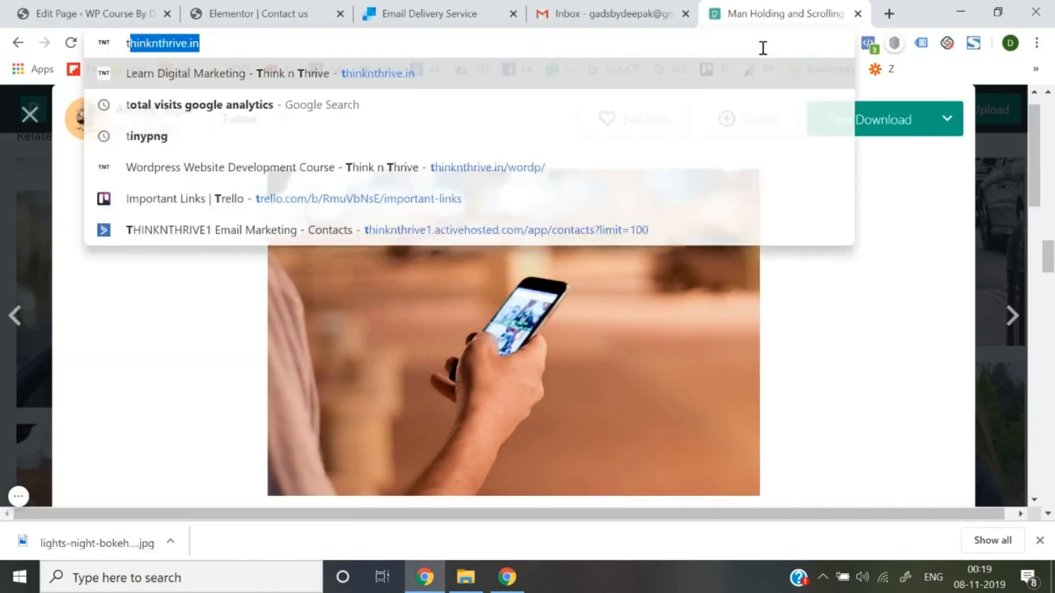
{"action": "type", "text": "y"}
{"action": "key", "text": "Down"}
{"action": "key", "text": "Down"}
{"action": "key", "text": "Down"}
{"action": "key", "text": "Down"}
{"action": "key", "text": "Down"}
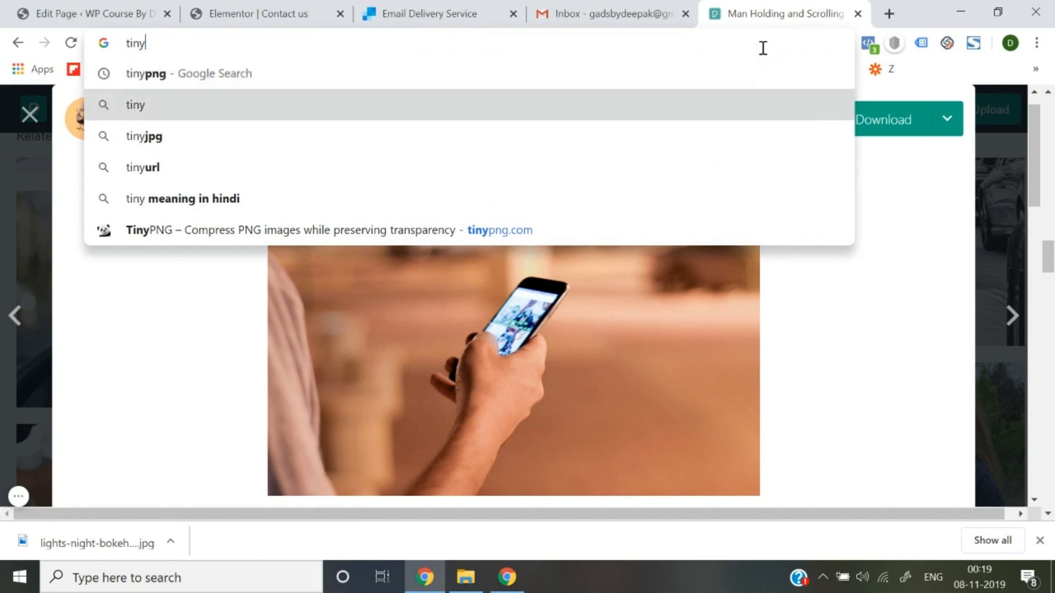
{"action": "key", "text": "Return"}
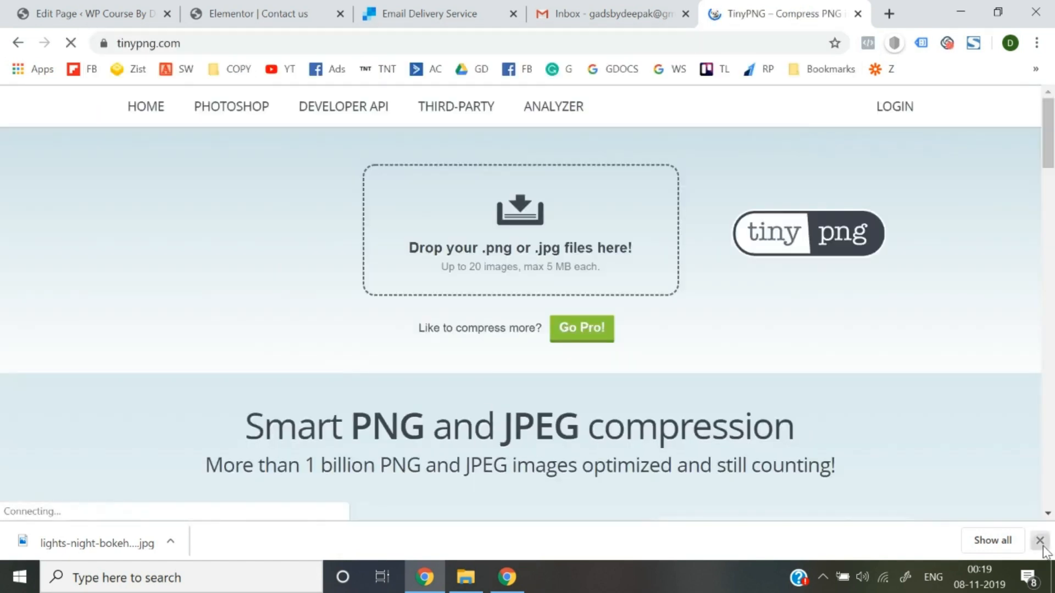
{"action": "left_click", "coordinate": [1040, 540]}
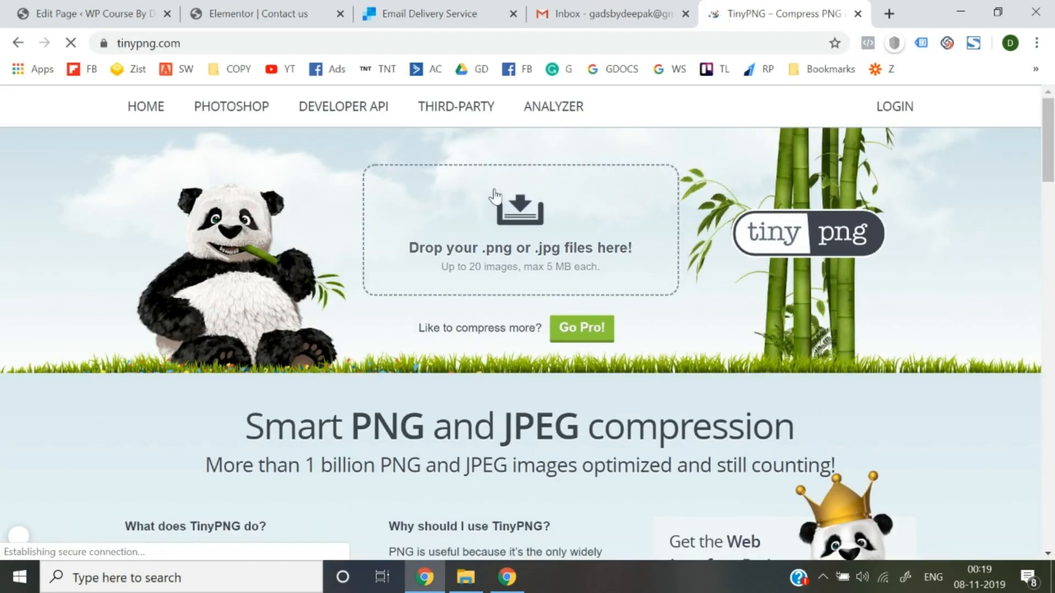
Compress lights-night-bokeh-focus-63572 from 108.3 KB to 44.2 KB and download the result.
{"action": "left_click", "coordinate": [520, 216]}
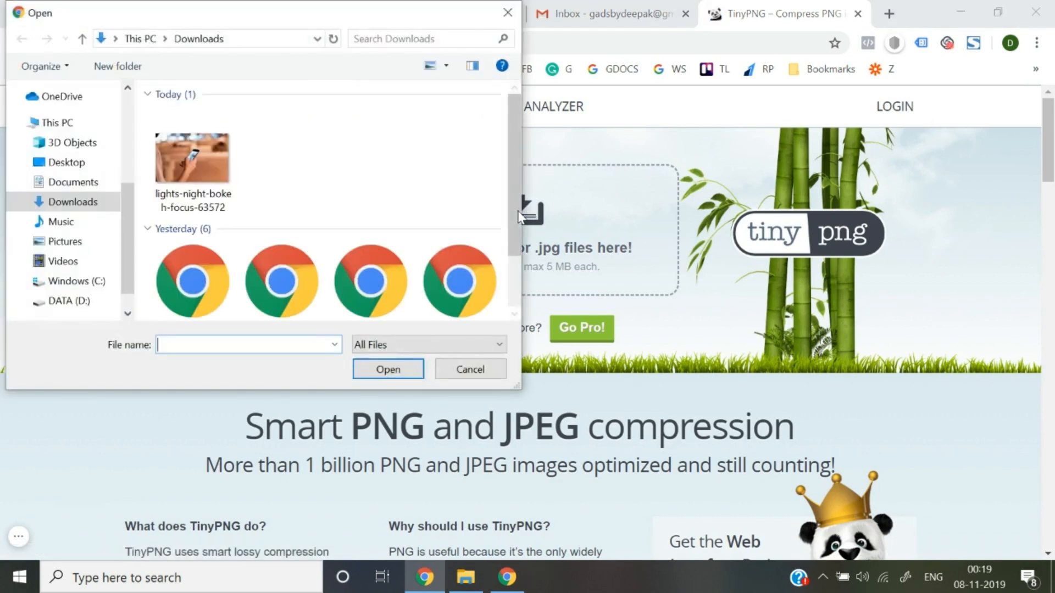
{"action": "left_click", "coordinate": [207, 163]}
{"action": "double_click", "coordinate": [206, 164]}
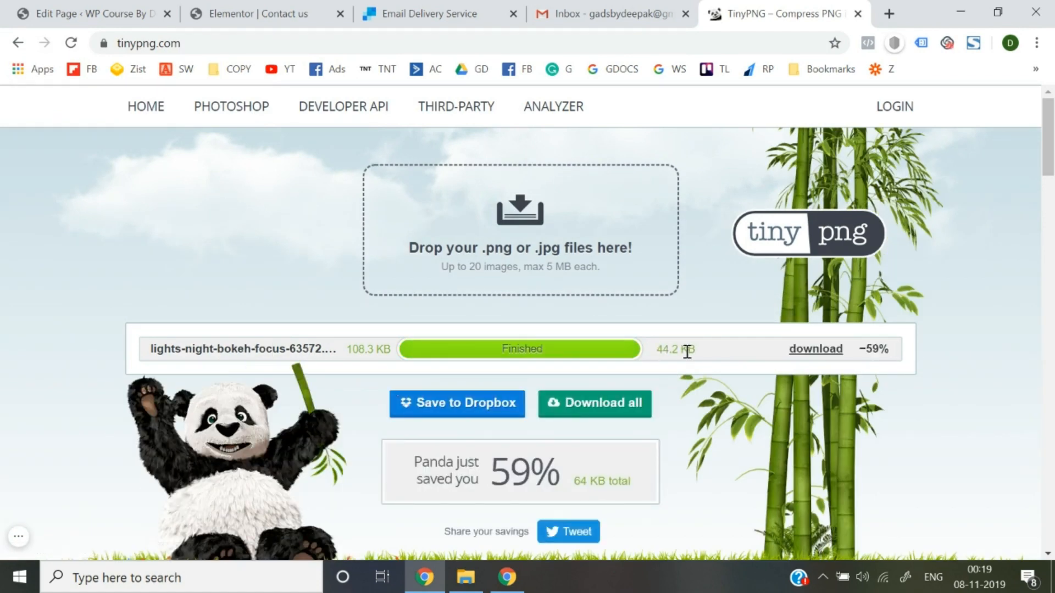
{"action": "left_click", "coordinate": [823, 348]}
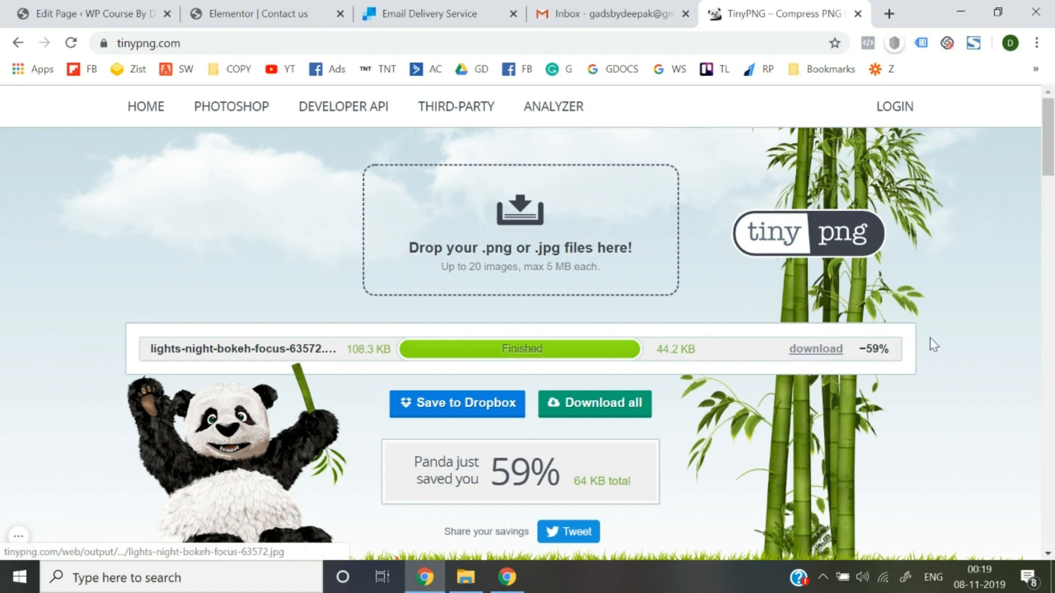
{"action": "left_click", "coordinate": [175, 8]}
{"action": "left_click", "coordinate": [236, 8]}
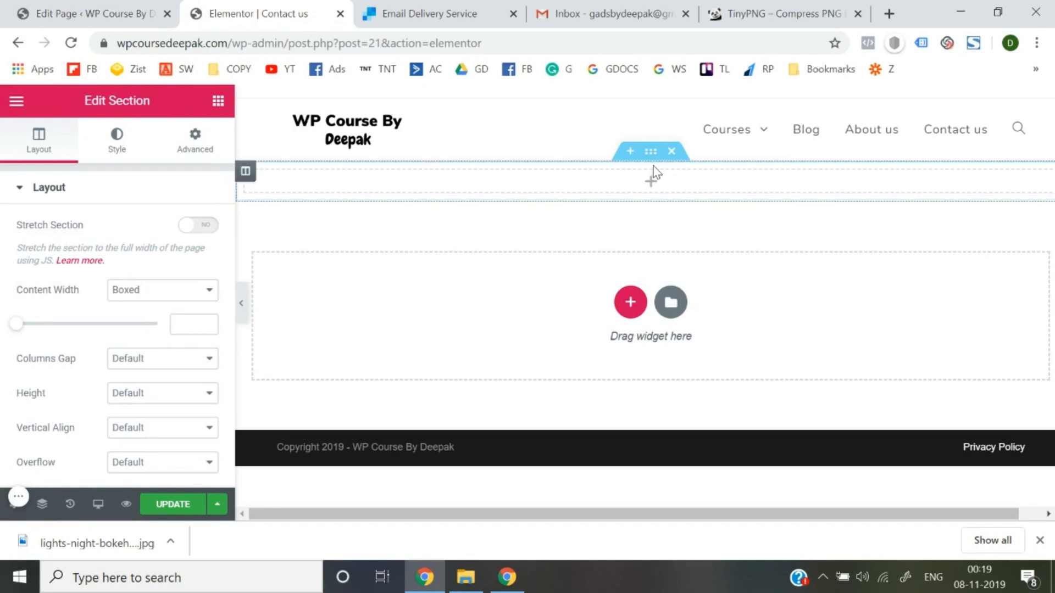
Give the section a classic background using the uploaded 43 KB lights-night-bokeh-focus-63572-1.jpg.
{"action": "left_click", "coordinate": [116, 150]}
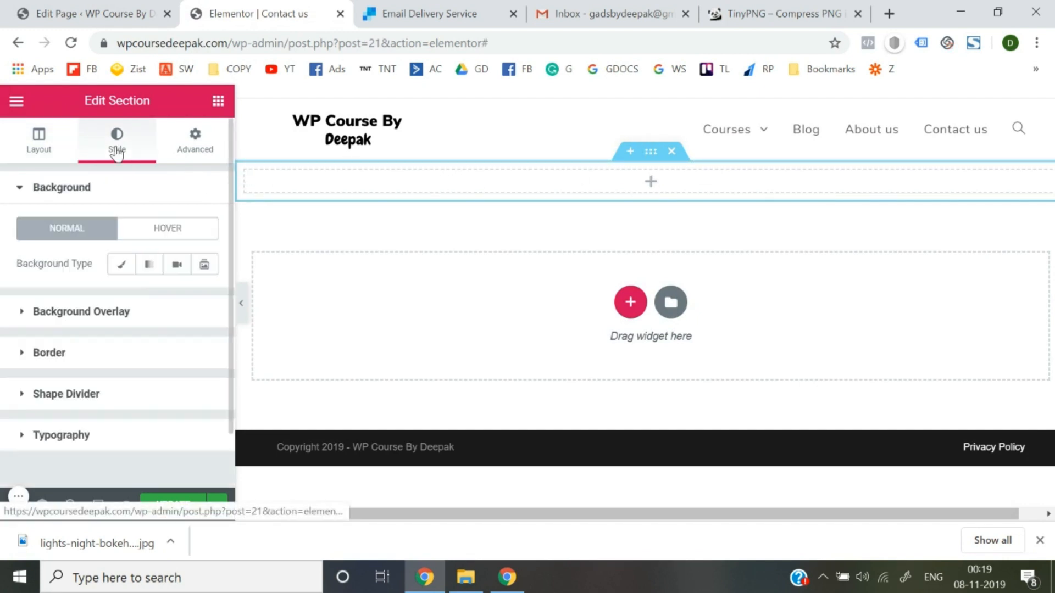
{"action": "left_click", "coordinate": [120, 268]}
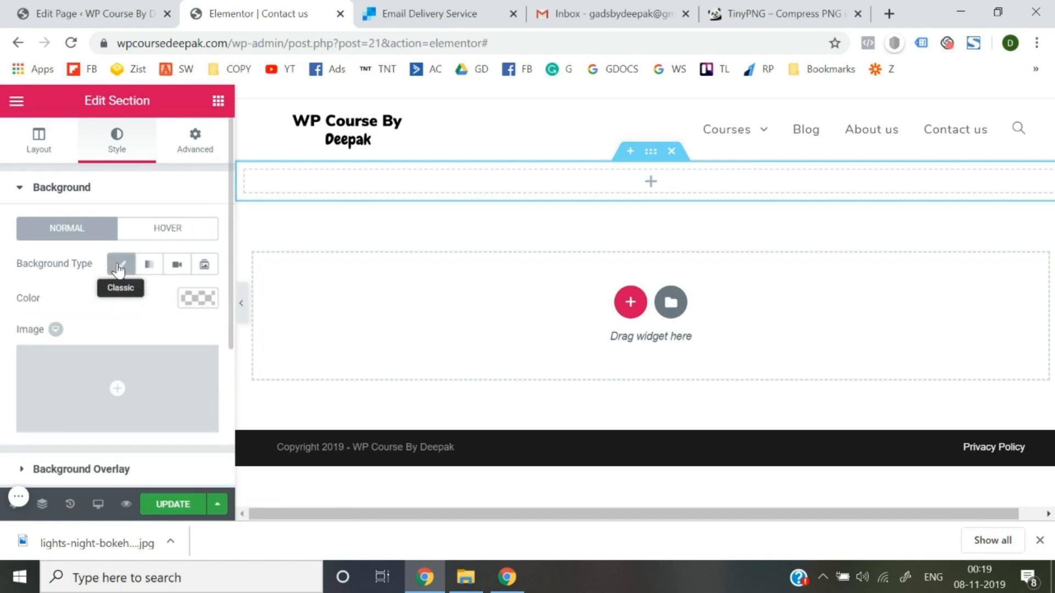
{"action": "left_click", "coordinate": [116, 379]}
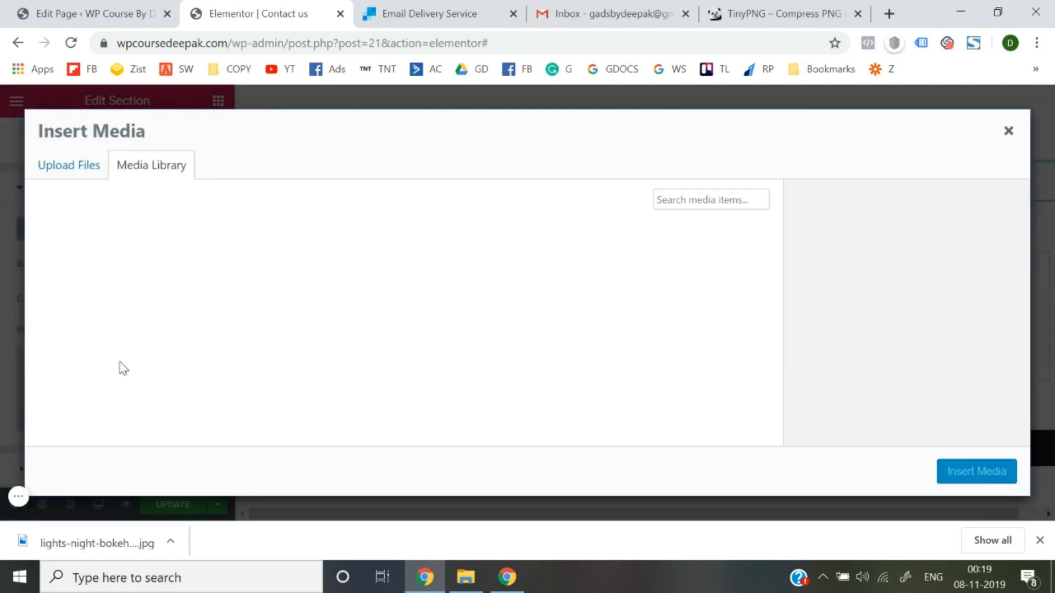
{"action": "left_click", "coordinate": [71, 173]}
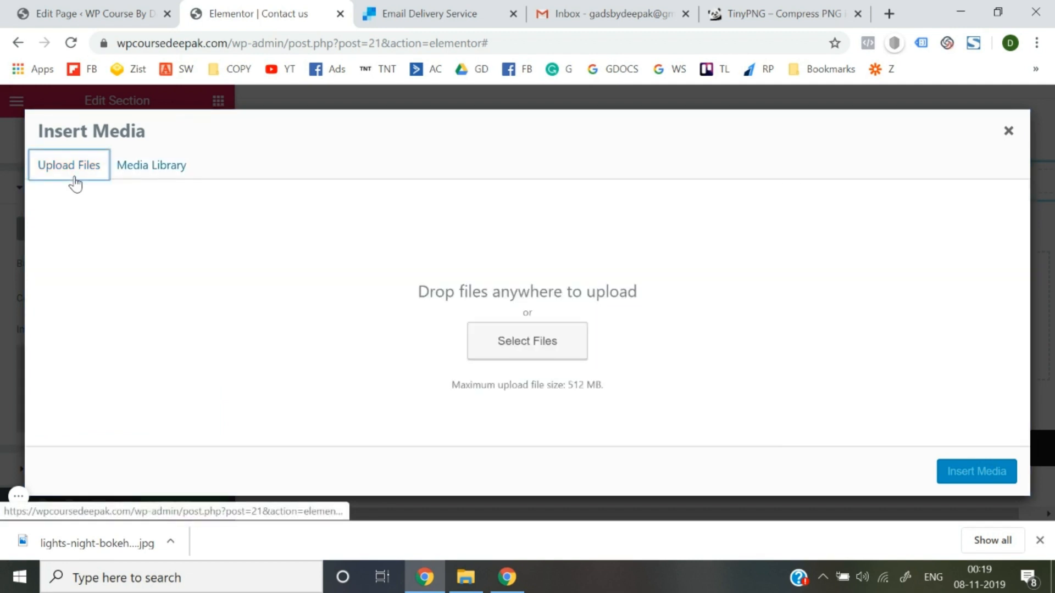
{"action": "left_click", "coordinate": [528, 347]}
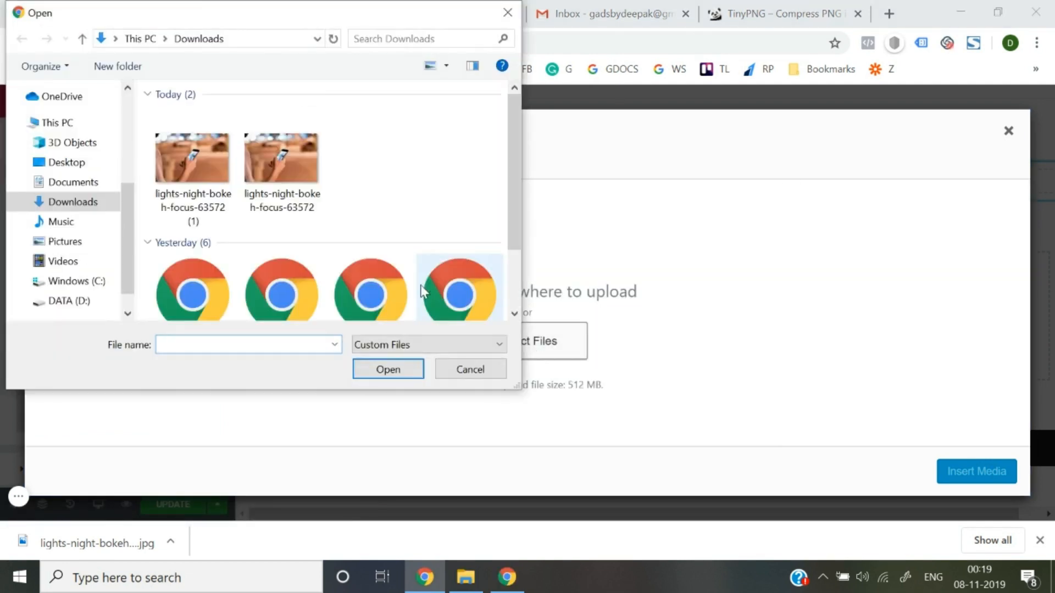
{"action": "double_click", "coordinate": [214, 195]}
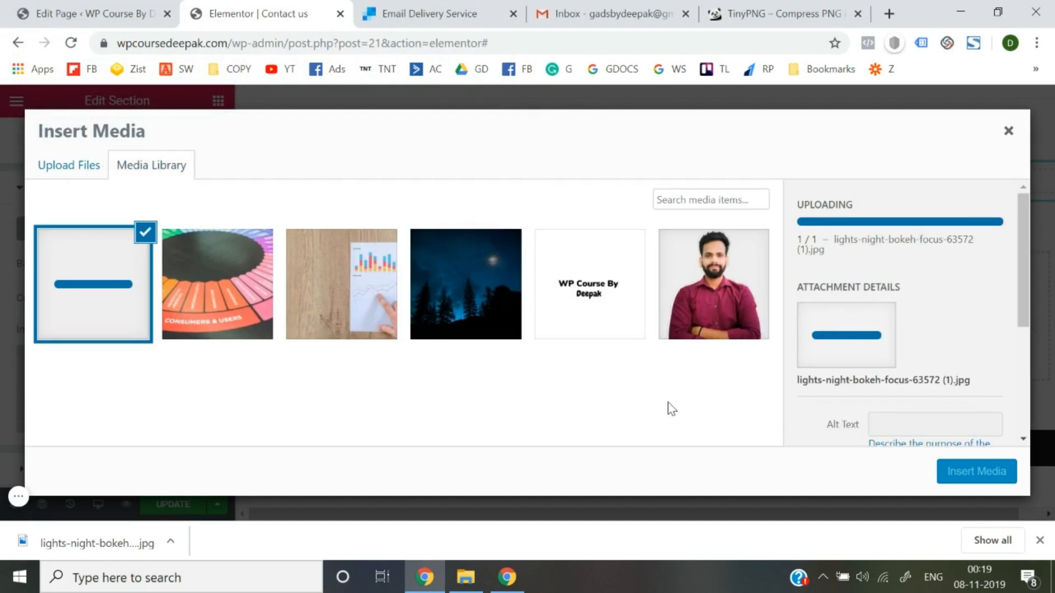
{"action": "left_click", "coordinate": [970, 479]}
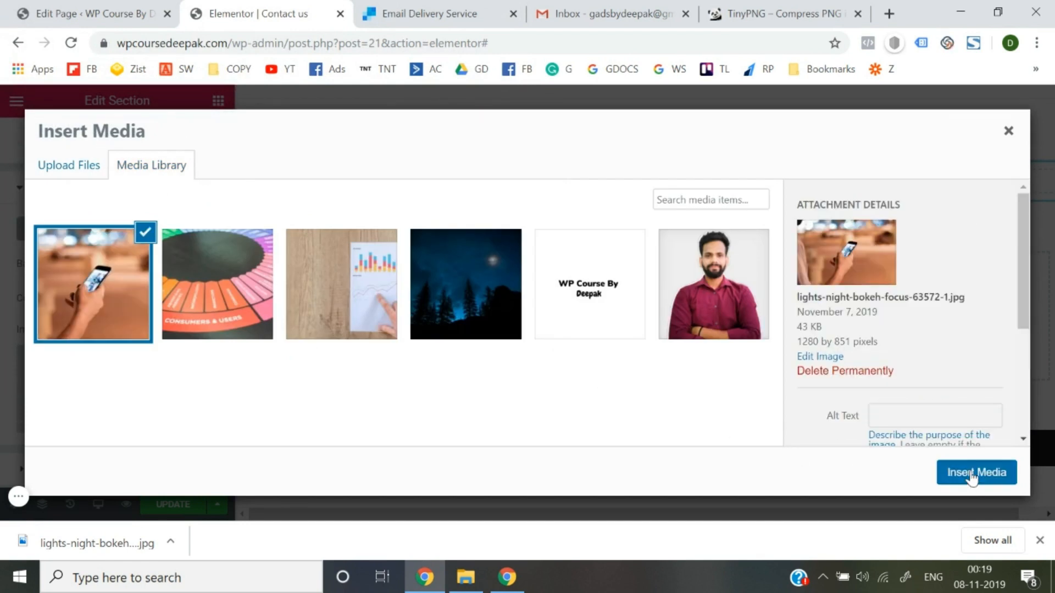
{"action": "left_click", "coordinate": [1040, 541]}
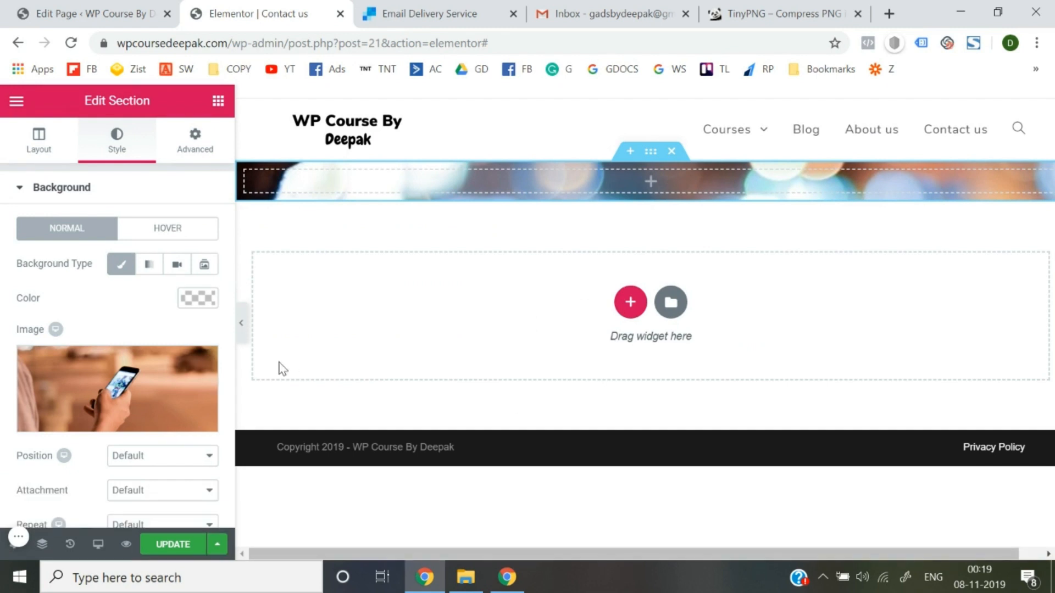
Set the section's background Size to Cover, leaving position, attachment and repeat unchanged.
{"action": "scroll", "coordinate": [149, 409], "scroll_direction": "down", "scroll_amount": 3}
{"action": "left_click", "coordinate": [176, 352]}
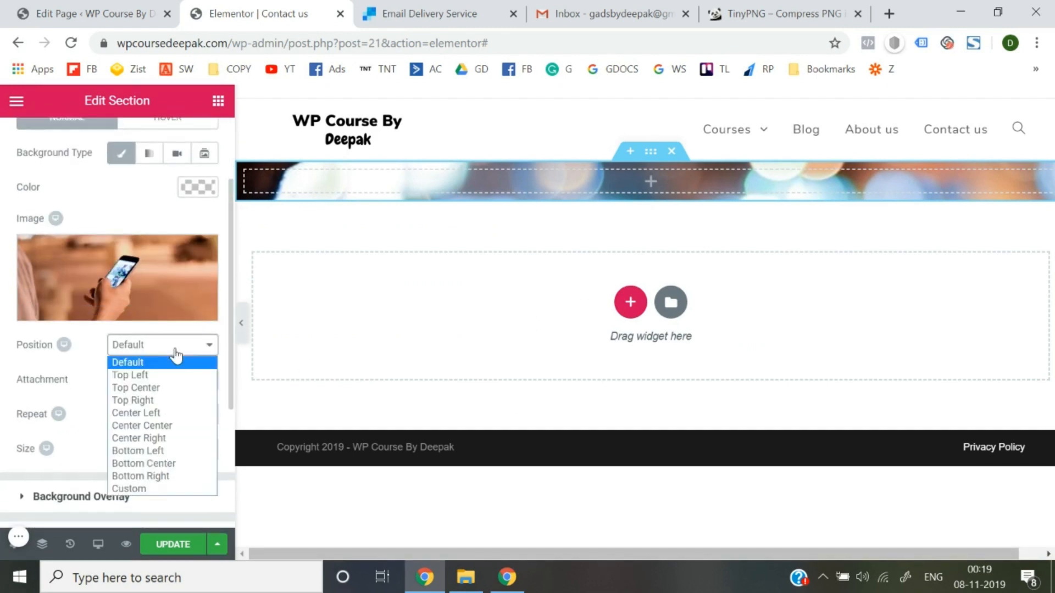
{"action": "left_click", "coordinate": [175, 356]}
{"action": "left_click", "coordinate": [173, 382]}
{"action": "left_click", "coordinate": [173, 382]}
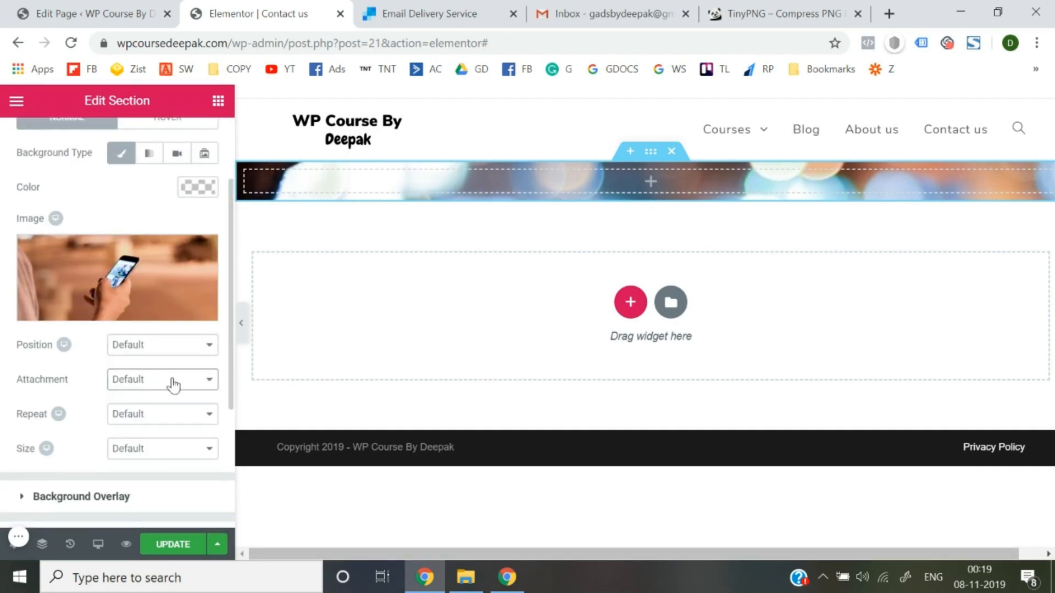
{"action": "left_click", "coordinate": [172, 414]}
{"action": "left_click", "coordinate": [172, 414]}
{"action": "left_click", "coordinate": [172, 450]}
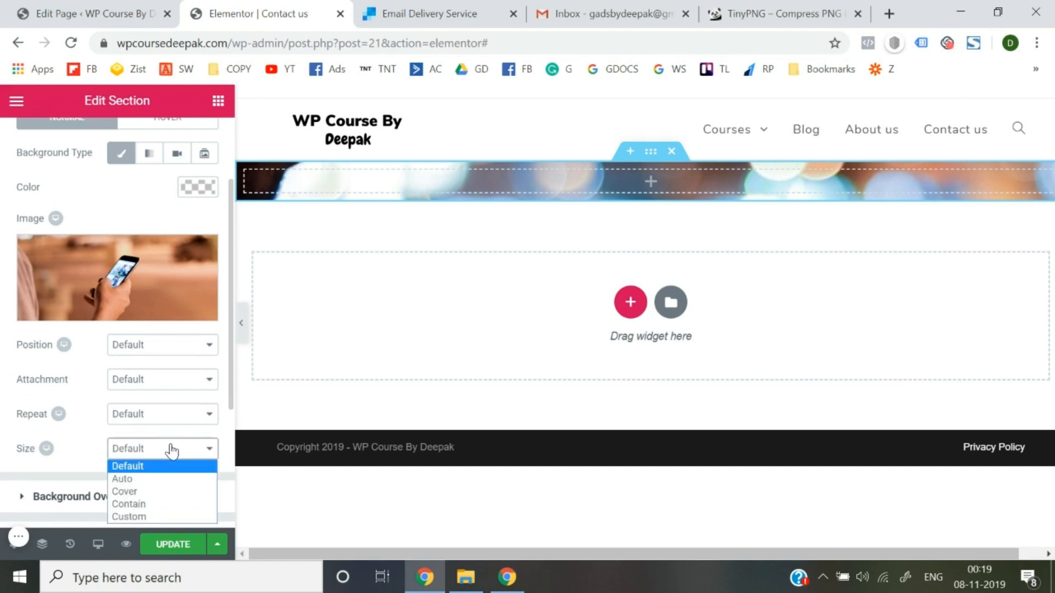
{"action": "left_click", "coordinate": [163, 492]}
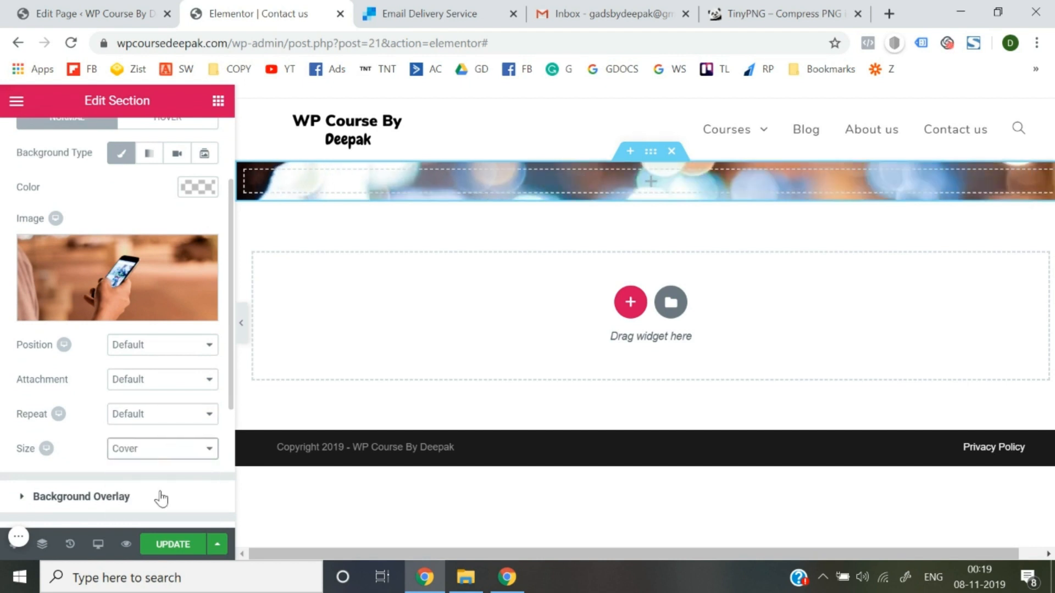
{"action": "scroll", "coordinate": [3, 354], "scroll_direction": "up", "scroll_amount": 5}
{"action": "left_click", "coordinate": [36, 138]}
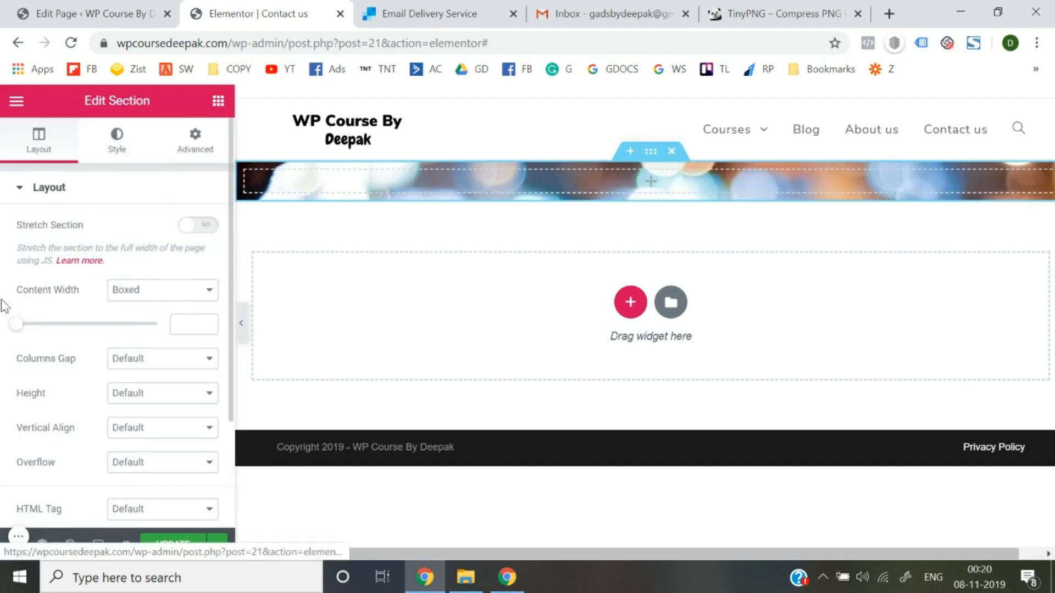
Set the hero section's Height to Min Height with a 324 px minimum.
{"action": "scroll", "coordinate": [7, 324], "scroll_direction": "down", "scroll_amount": 2}
{"action": "left_click", "coordinate": [165, 266]}
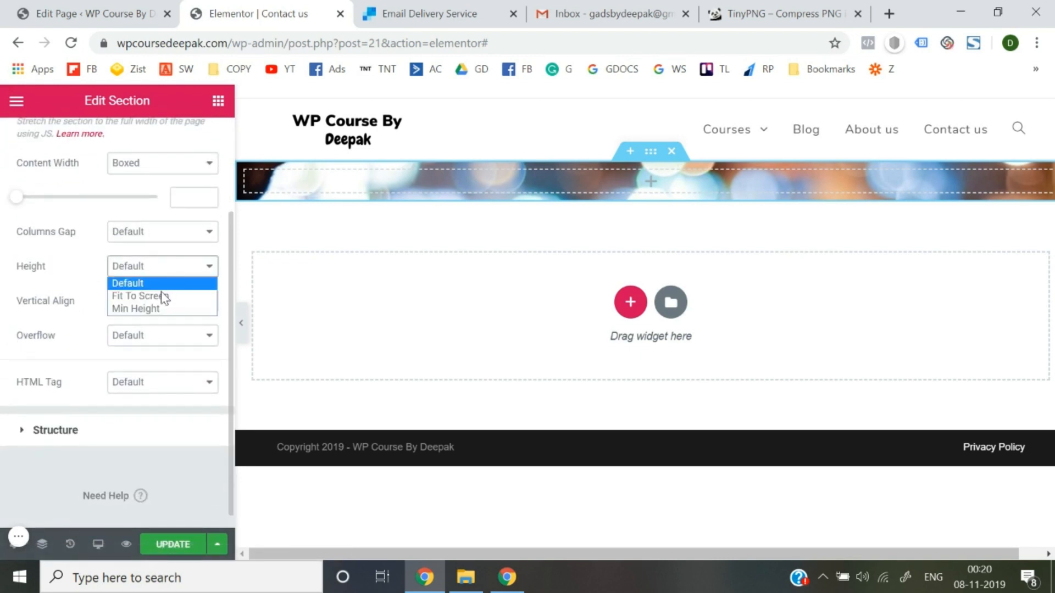
{"action": "left_click", "coordinate": [163, 295]}
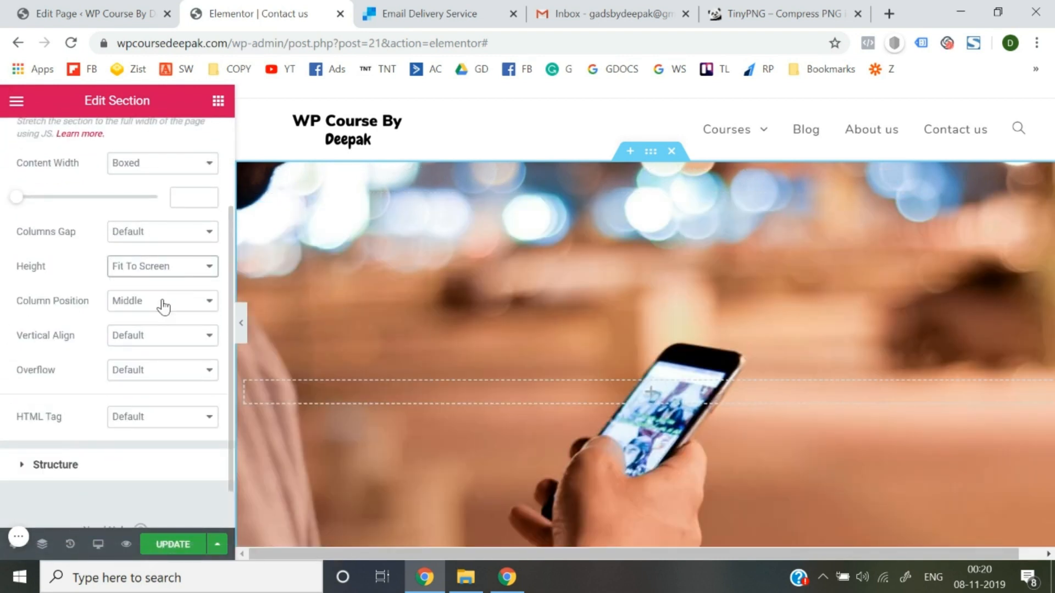
{"action": "left_click", "coordinate": [240, 313]}
{"action": "scroll", "coordinate": [383, 335], "scroll_direction": "up", "scroll_amount": 2}
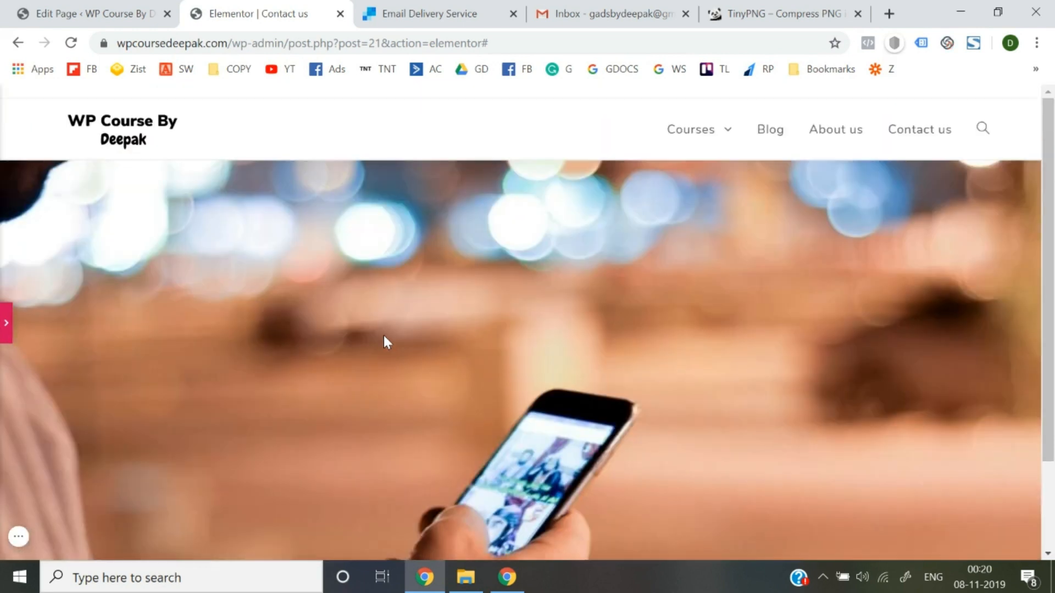
{"action": "left_click", "coordinate": [4, 322]}
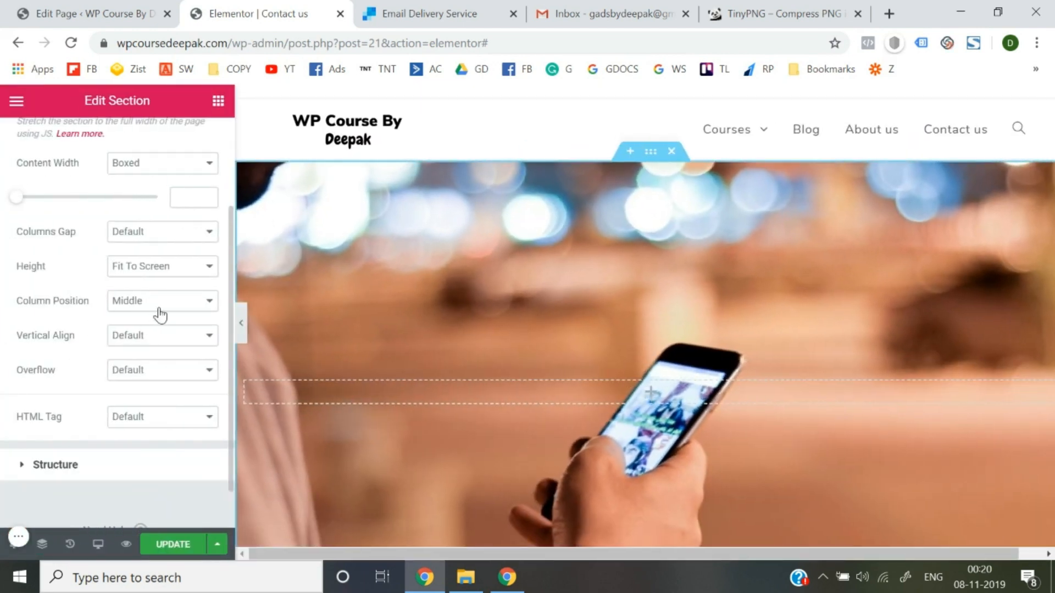
{"action": "left_click", "coordinate": [172, 269]}
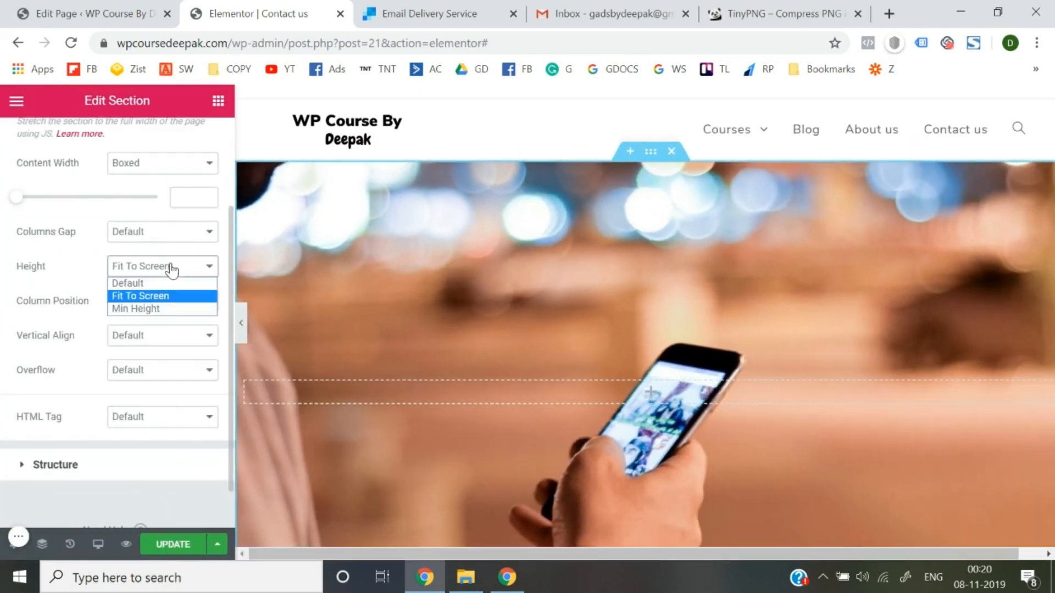
{"action": "left_click", "coordinate": [156, 307]}
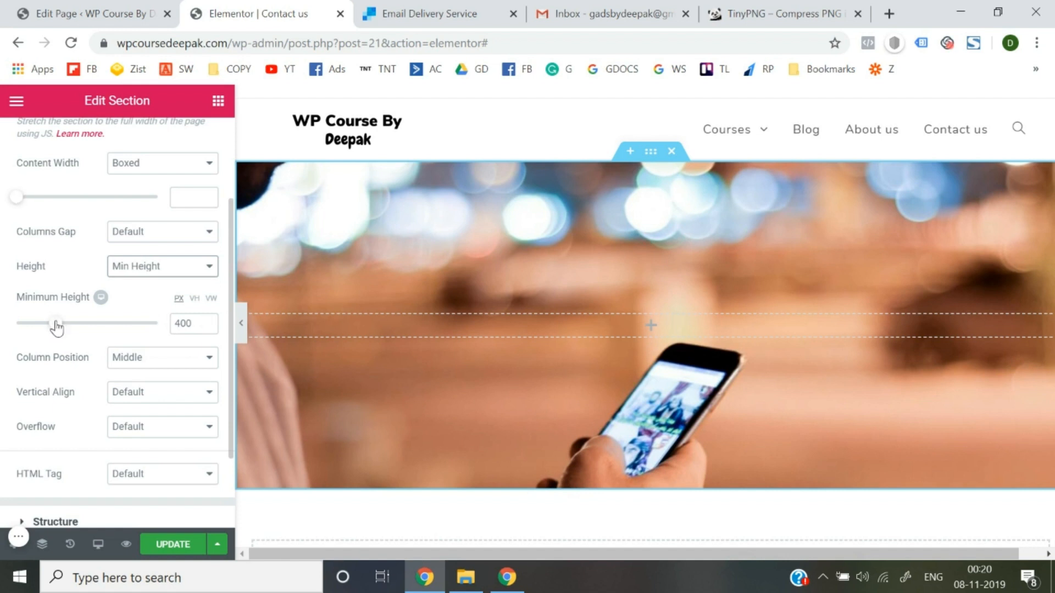
{"action": "mouse_move", "coordinate": [56, 327]}
{"action": "left_mouse_down"}
{"action": "mouse_move", "coordinate": [23, 325]}
{"action": "mouse_move", "coordinate": [49, 328]}
{"action": "left_mouse_up"}
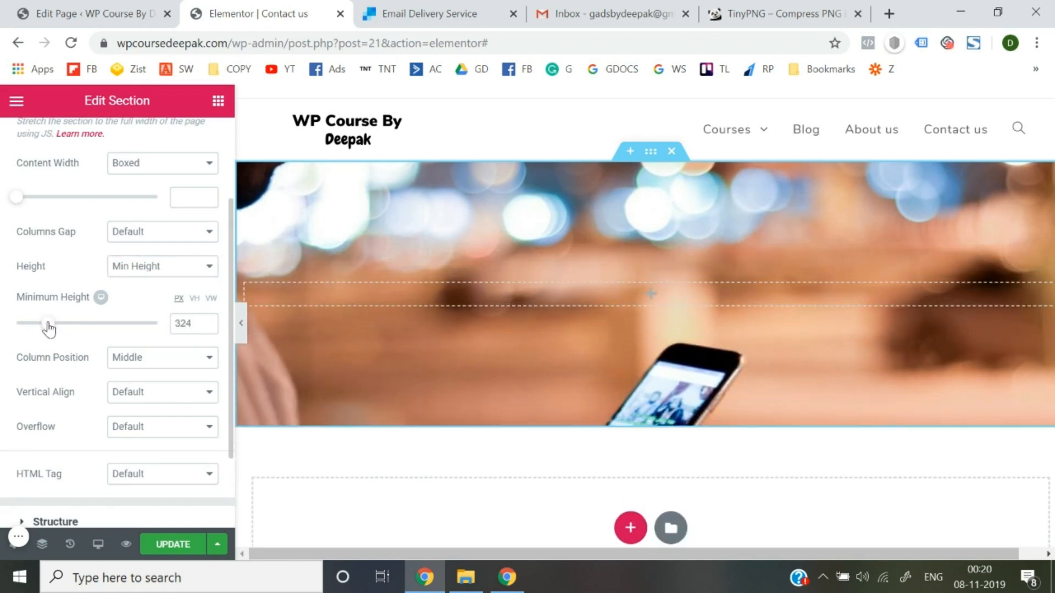
{"action": "scroll", "coordinate": [52, 329], "scroll_direction": "up", "scroll_amount": 3}
{"action": "left_click", "coordinate": [120, 154]}
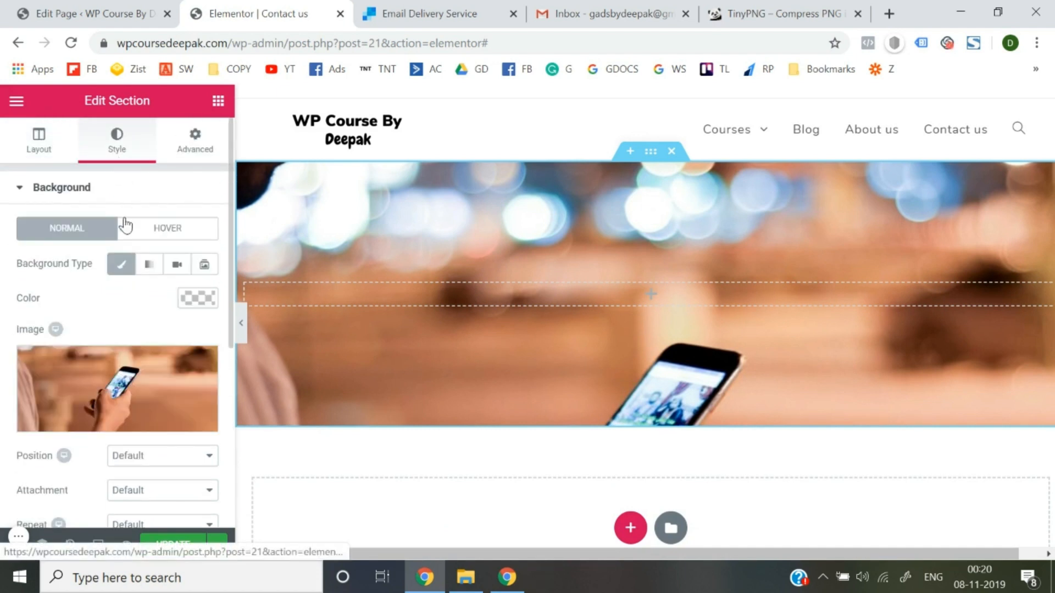
Set the background Position to Center Center.
{"action": "scroll", "coordinate": [141, 335], "scroll_direction": "down", "scroll_amount": 4}
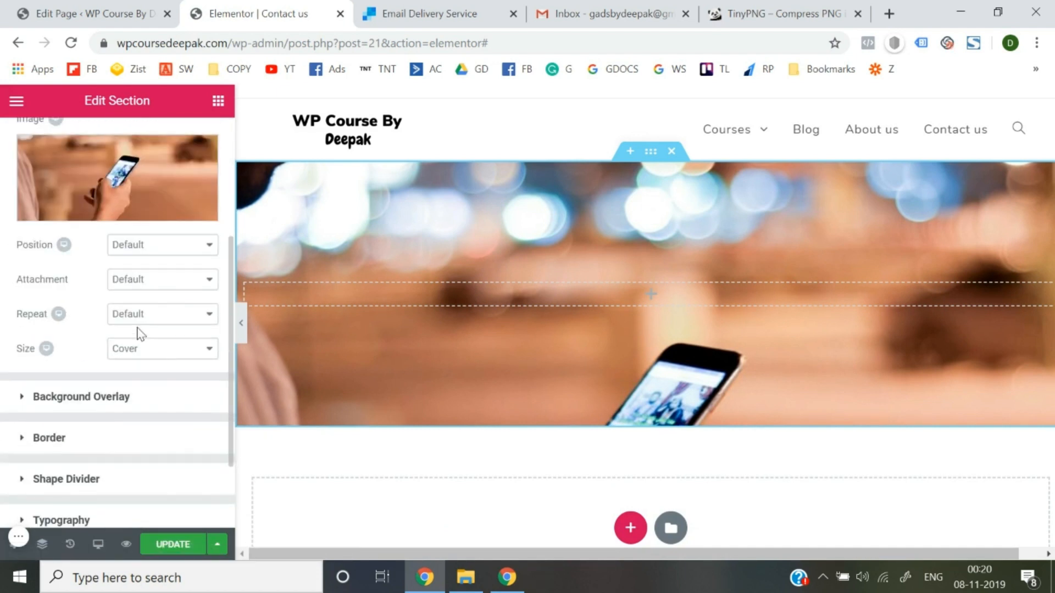
{"action": "left_click", "coordinate": [171, 252]}
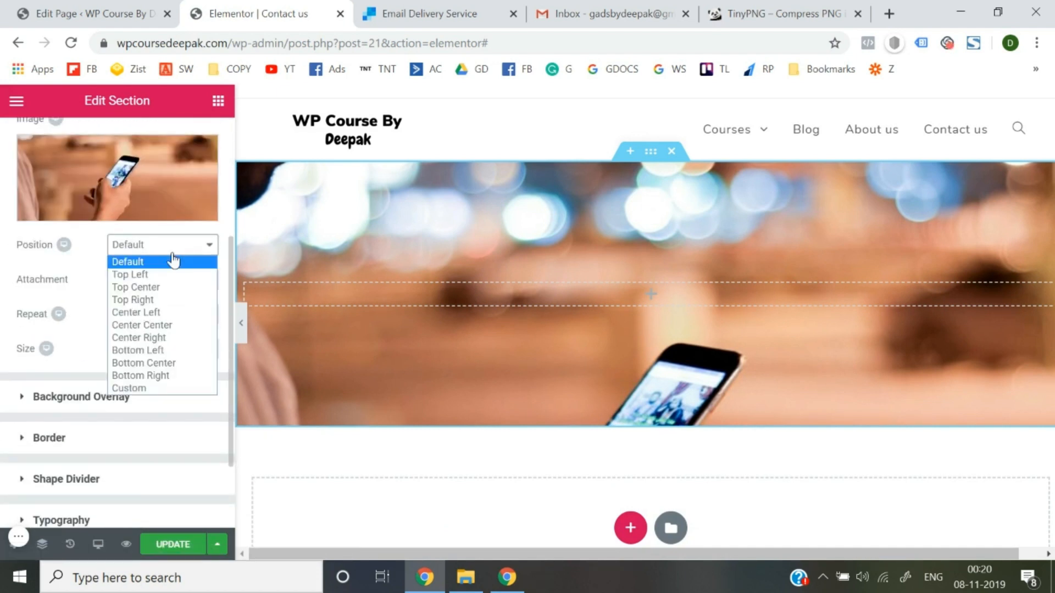
{"action": "left_click", "coordinate": [168, 327]}
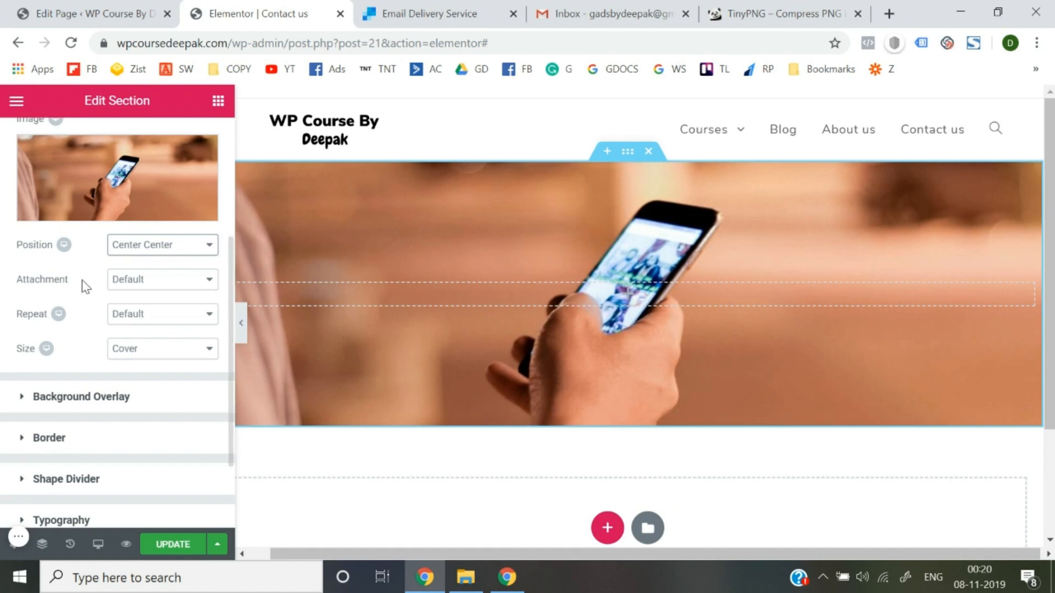
{"action": "scroll", "coordinate": [82, 283], "scroll_direction": "up", "scroll_amount": 4}
{"action": "scroll", "coordinate": [101, 297], "scroll_direction": "down", "scroll_amount": 5}
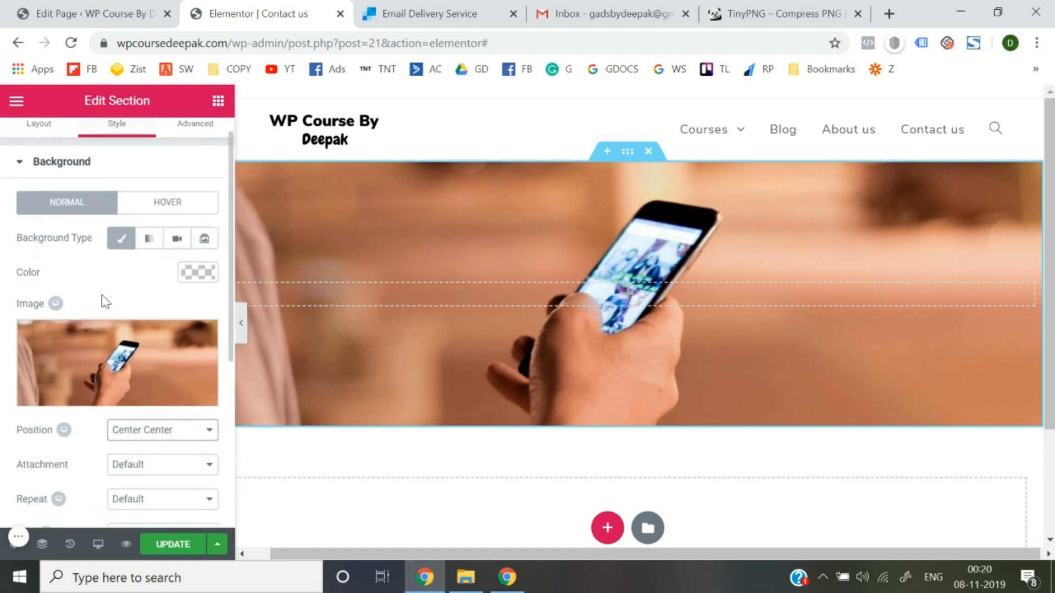
{"action": "scroll", "coordinate": [99, 299], "scroll_direction": "up", "scroll_amount": 5}
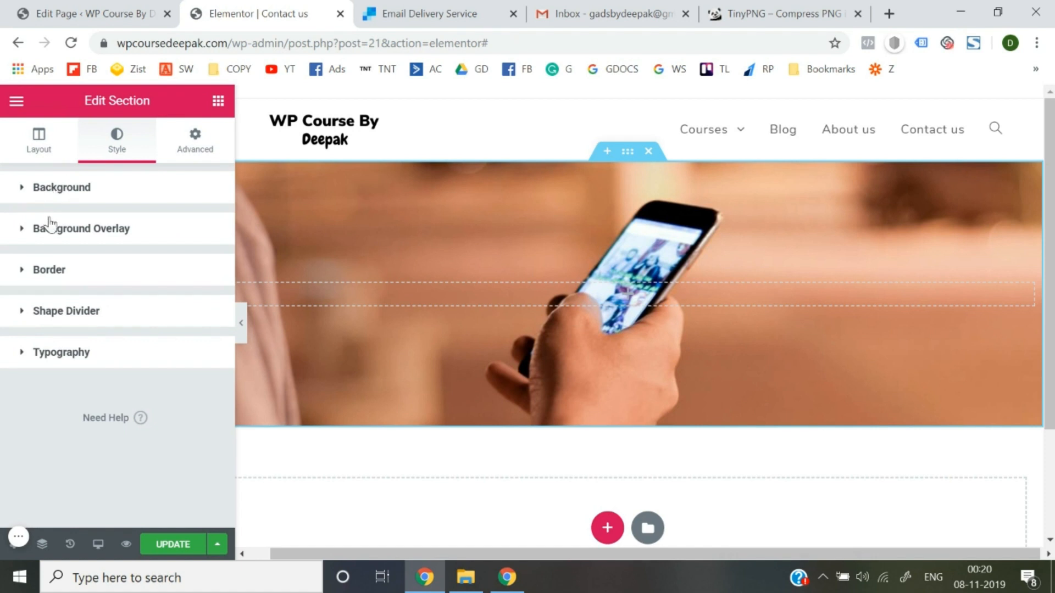
Review the Layout settings, then expand Background Overlay in the Style tab.
{"action": "left_click", "coordinate": [42, 143]}
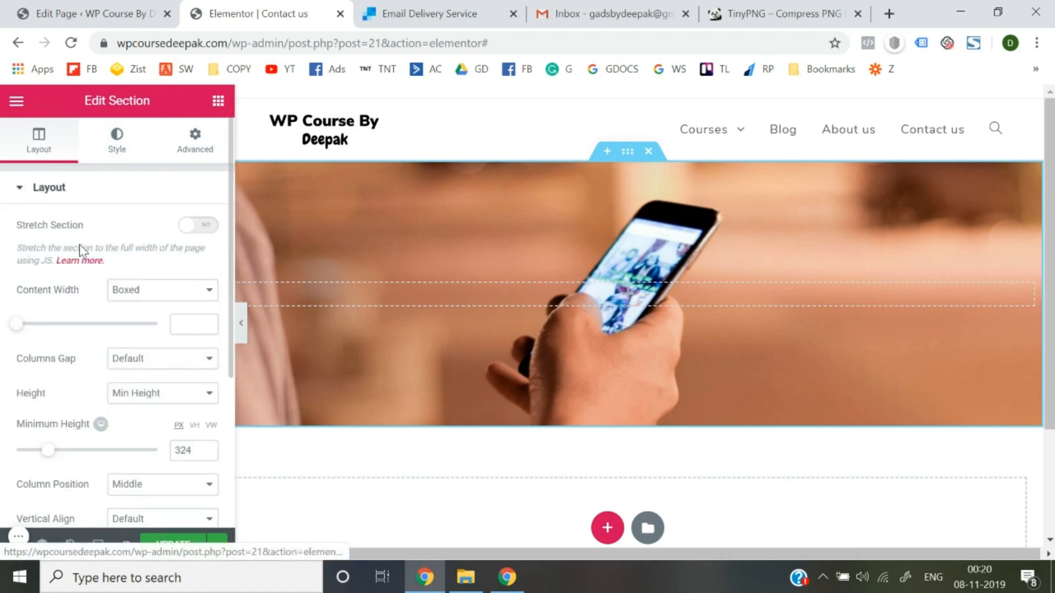
{"action": "scroll", "coordinate": [78, 307], "scroll_direction": "down", "scroll_amount": 4}
{"action": "scroll", "coordinate": [78, 309], "scroll_direction": "up", "scroll_amount": 4}
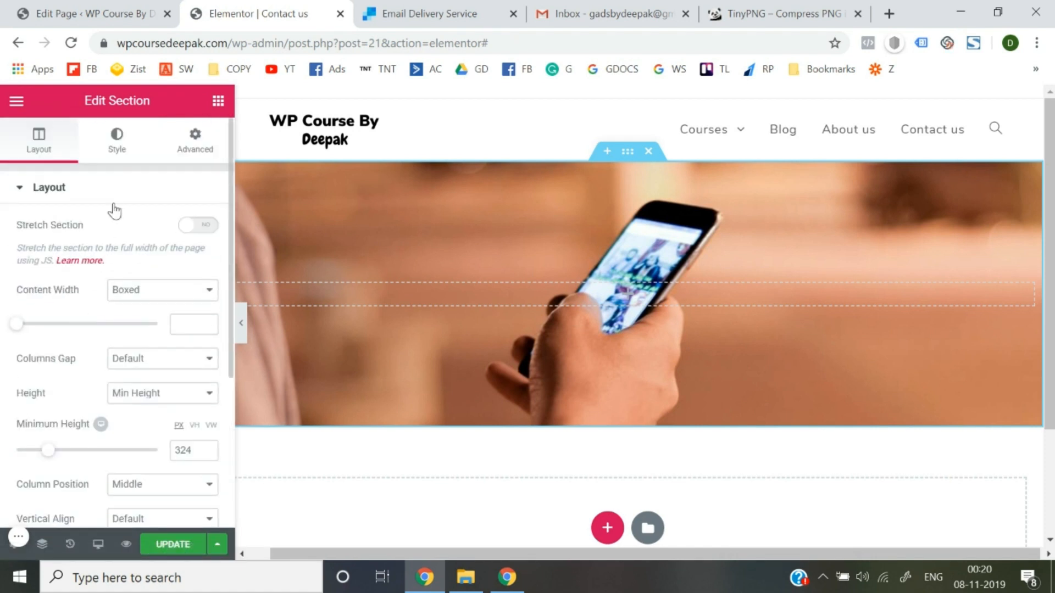
{"action": "left_click", "coordinate": [124, 145]}
{"action": "scroll", "coordinate": [79, 299], "scroll_direction": "down", "scroll_amount": 1}
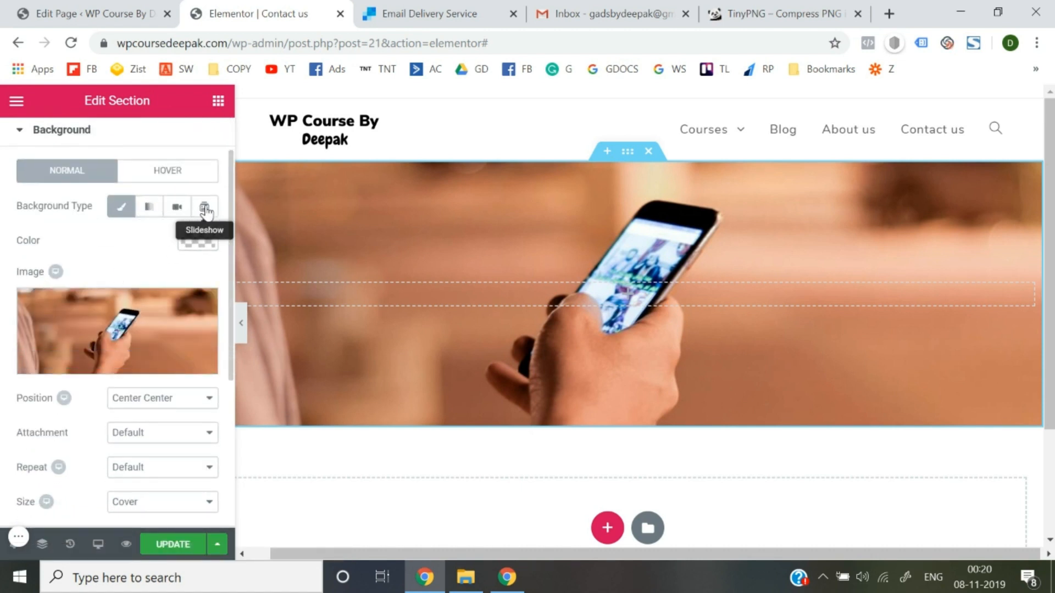
{"action": "scroll", "coordinate": [108, 305], "scroll_direction": "down", "scroll_amount": 3}
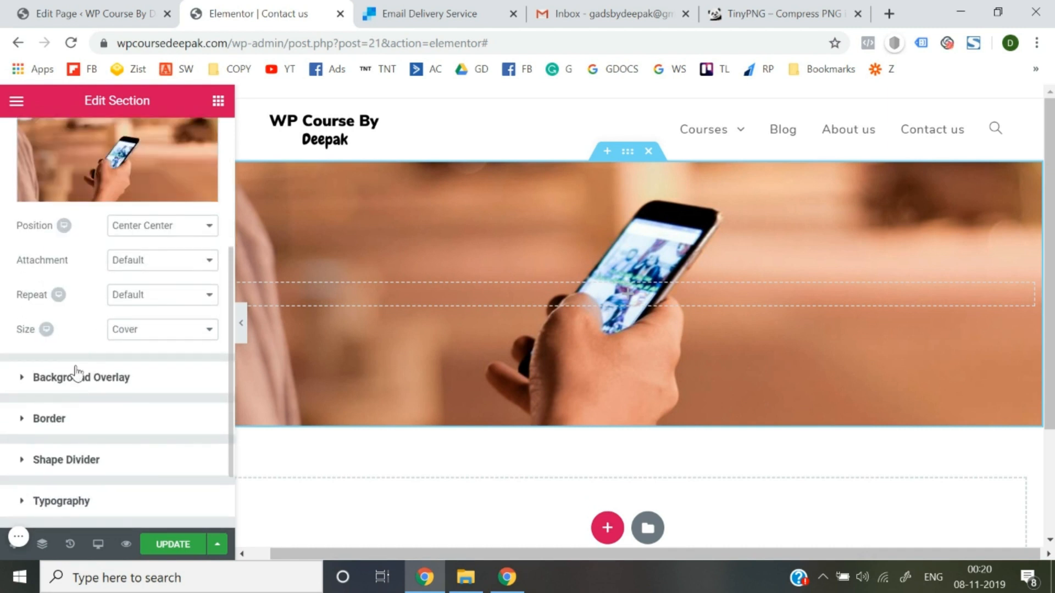
{"action": "scroll", "coordinate": [78, 372], "scroll_direction": "down", "scroll_amount": 2}
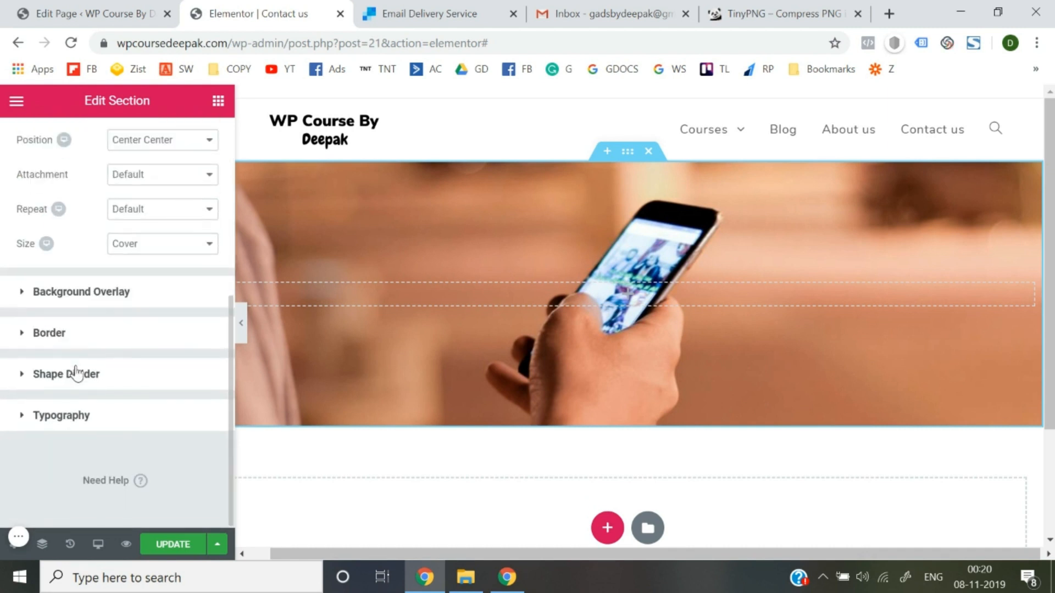
{"action": "left_click", "coordinate": [95, 293]}
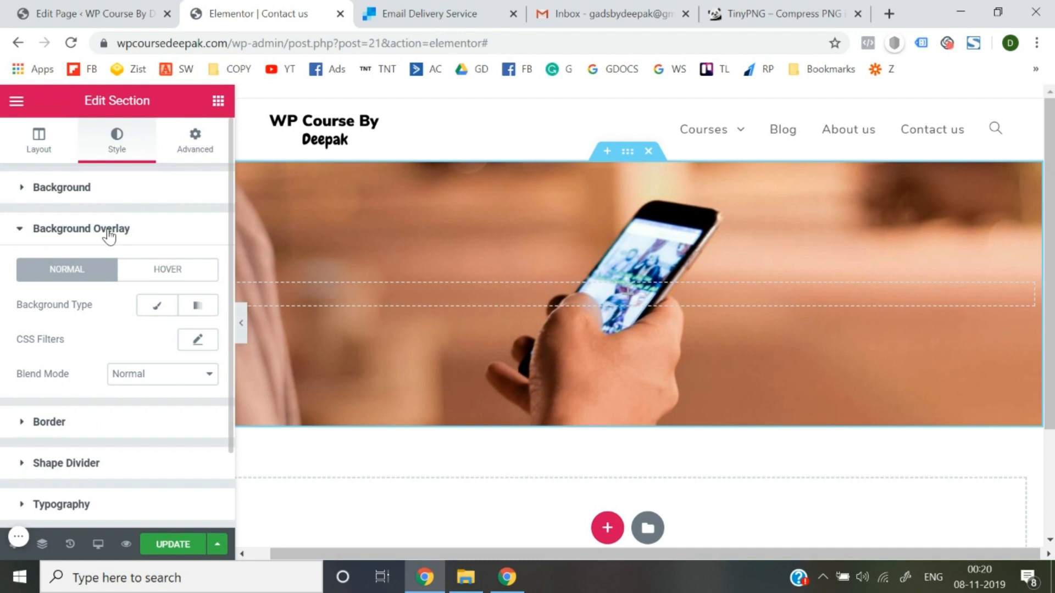
Apply a classic black overlay of rgba(0,0,0,0.74) over the hero photo.
{"action": "scroll", "coordinate": [95, 327], "scroll_direction": "down", "scroll_amount": 1}
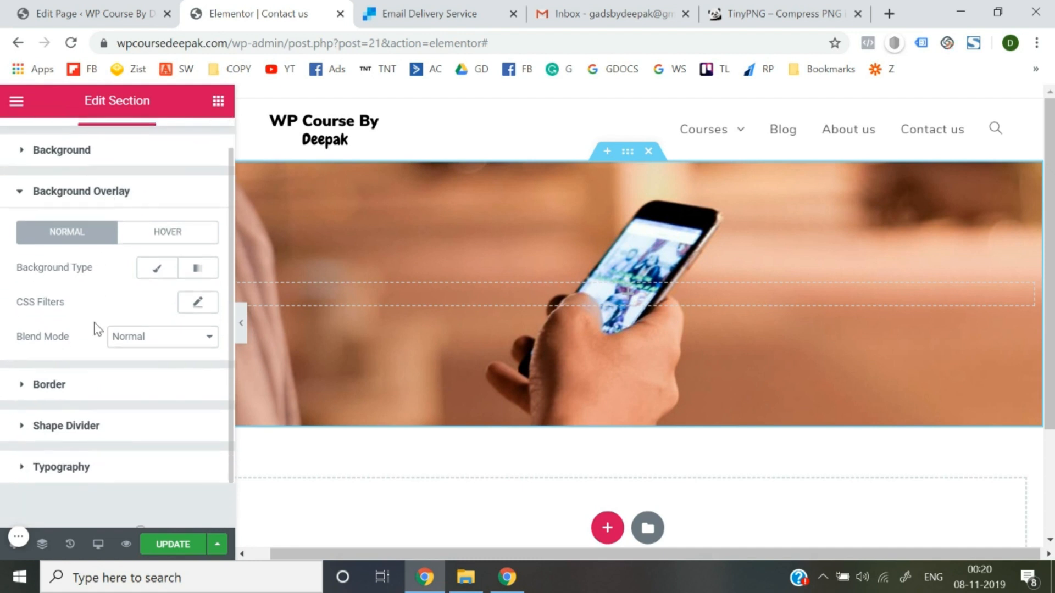
{"action": "left_click", "coordinate": [160, 272]}
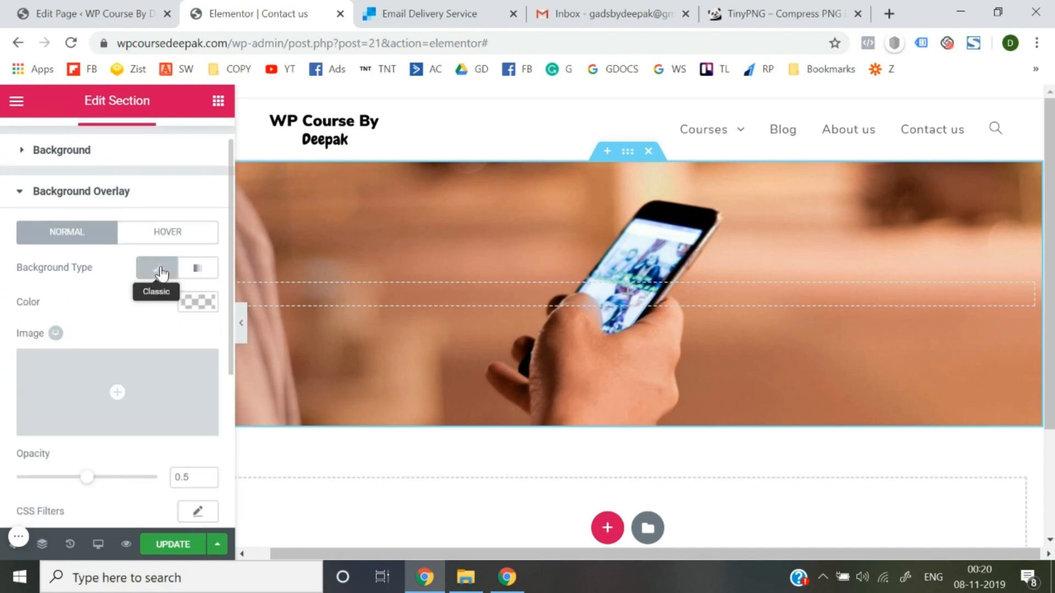
{"action": "left_click", "coordinate": [208, 306]}
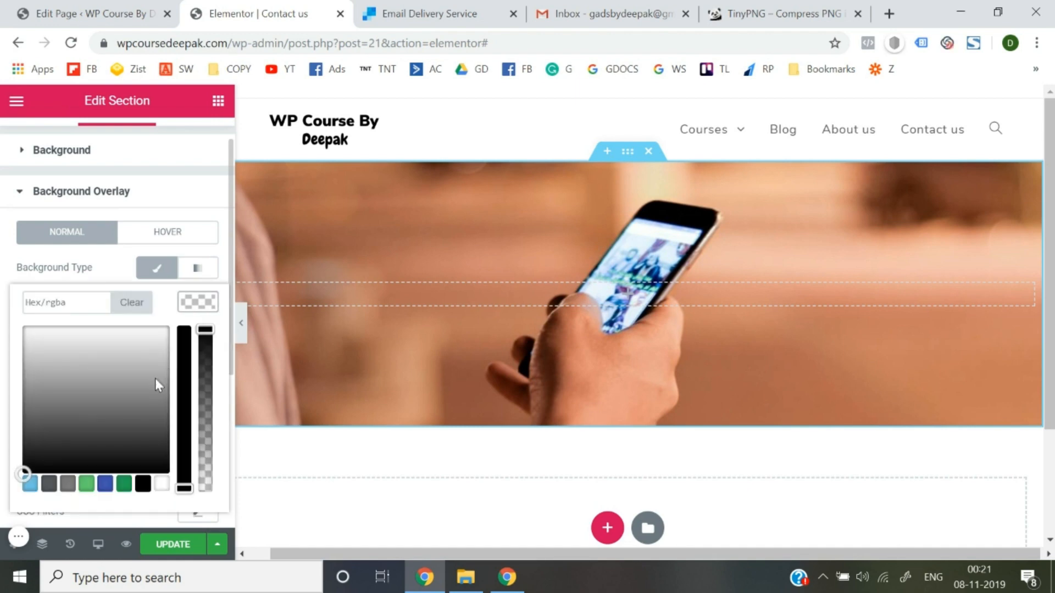
{"action": "left_click", "coordinate": [142, 485]}
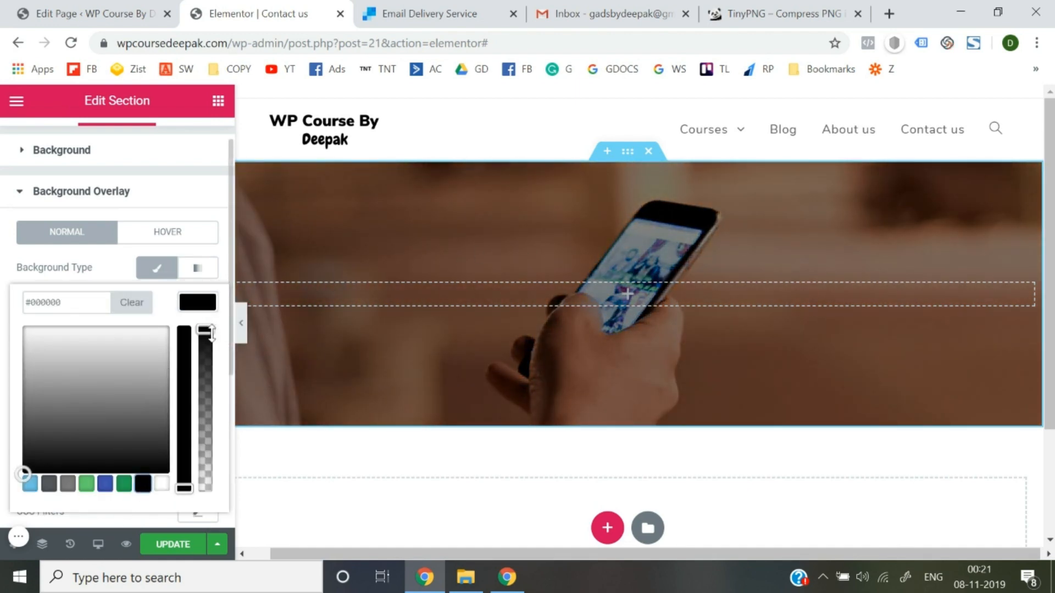
{"action": "left_click_drag", "start_coordinate": [205, 330], "coordinate": [206, 372]}
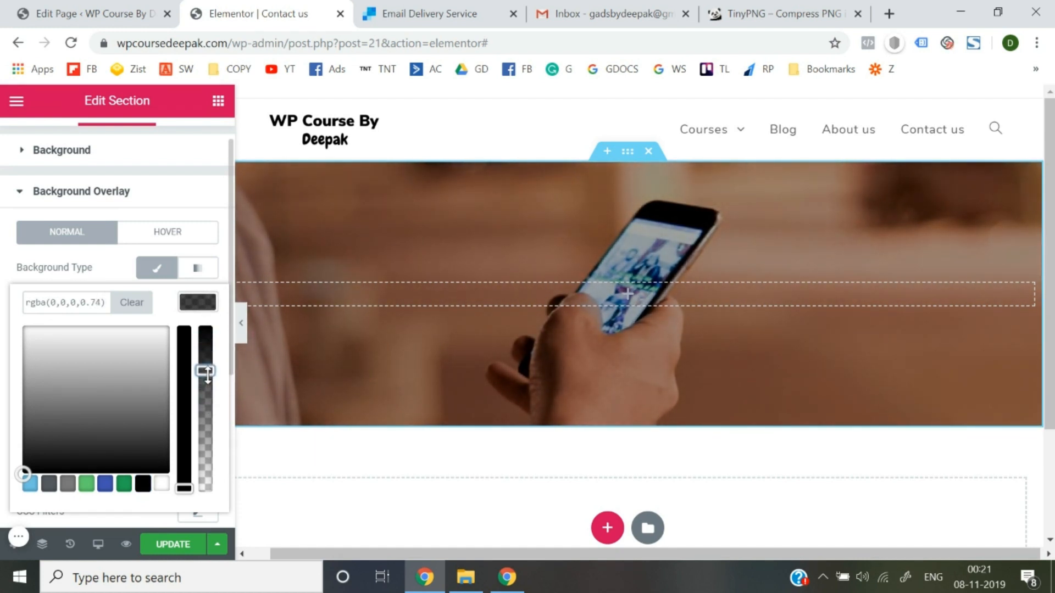
{"action": "left_click", "coordinate": [3, 307]}
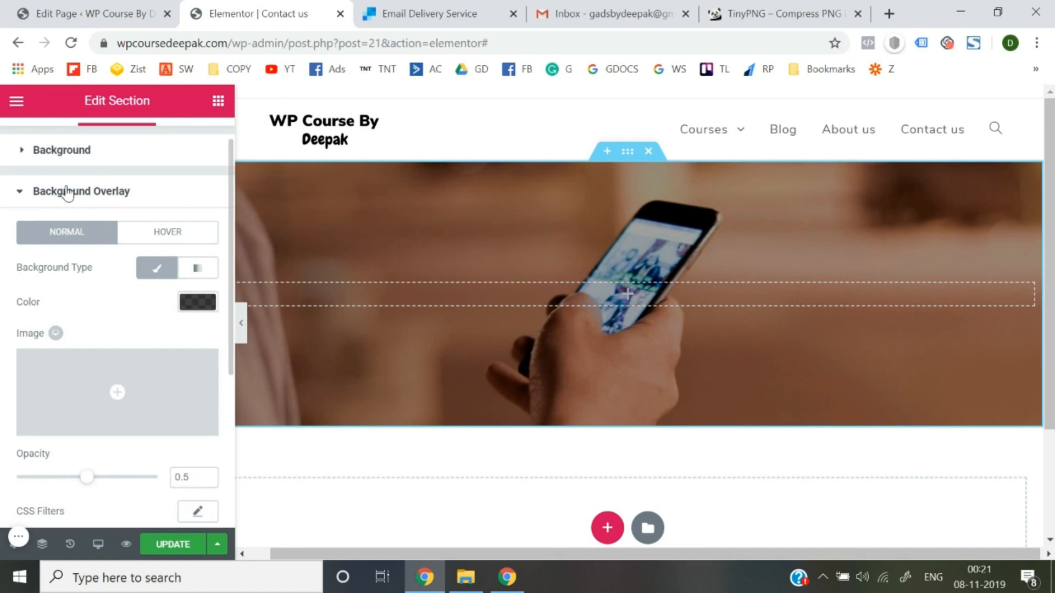
{"action": "left_click", "coordinate": [66, 191]}
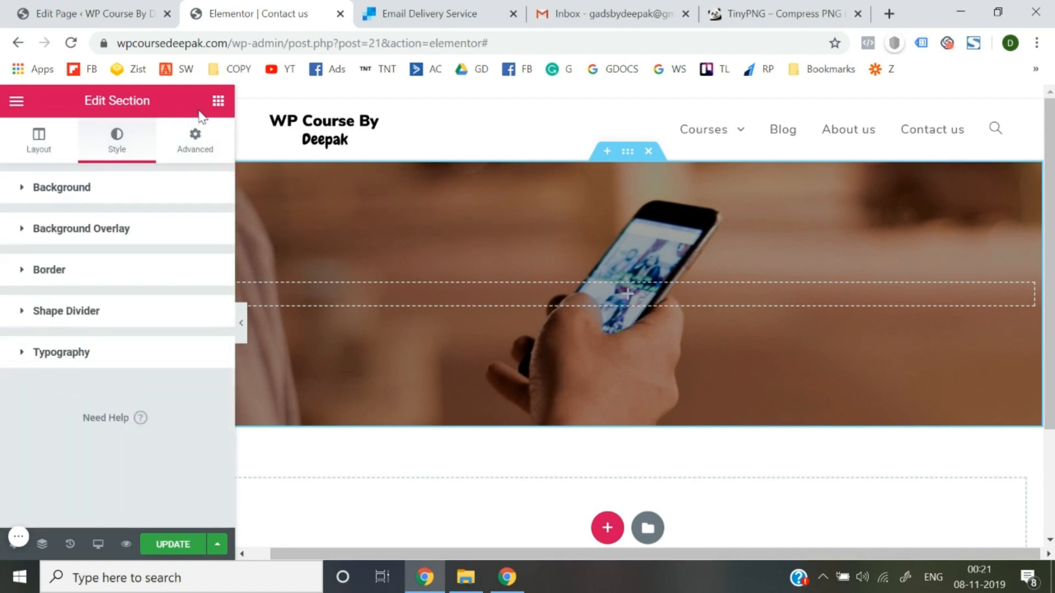
{"action": "left_click", "coordinate": [217, 102]}
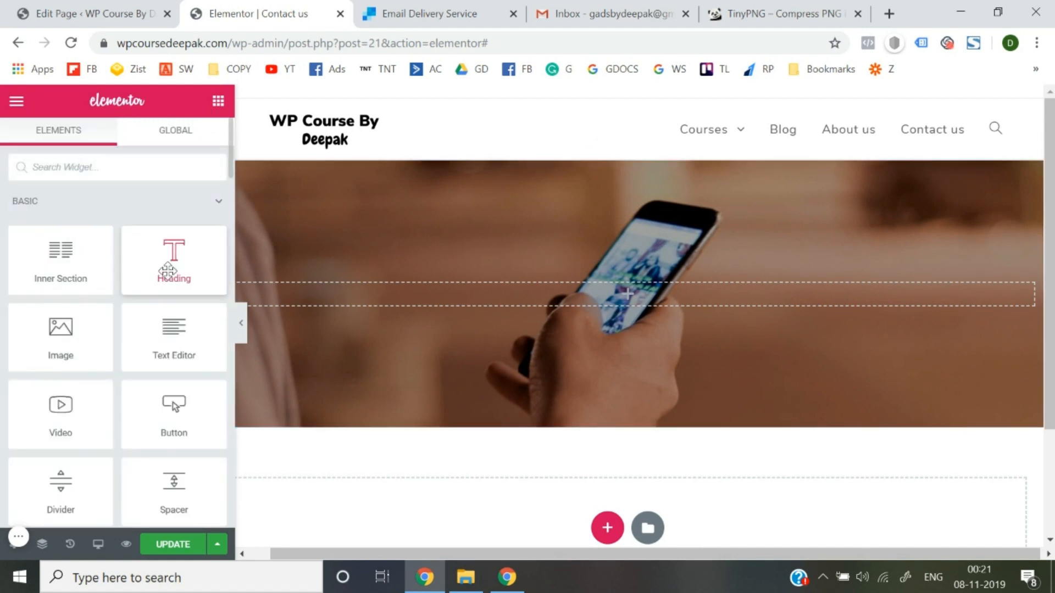
Drop a Heading widget into the hero, title it 'Need Help?' and center it.
{"action": "left_click_drag", "start_coordinate": [167, 269], "coordinate": [514, 294]}
{"action": "left_click", "coordinate": [125, 251]}
{"action": "key", "text": "ctrl+a"}
{"action": "type", "text": "NJ"}
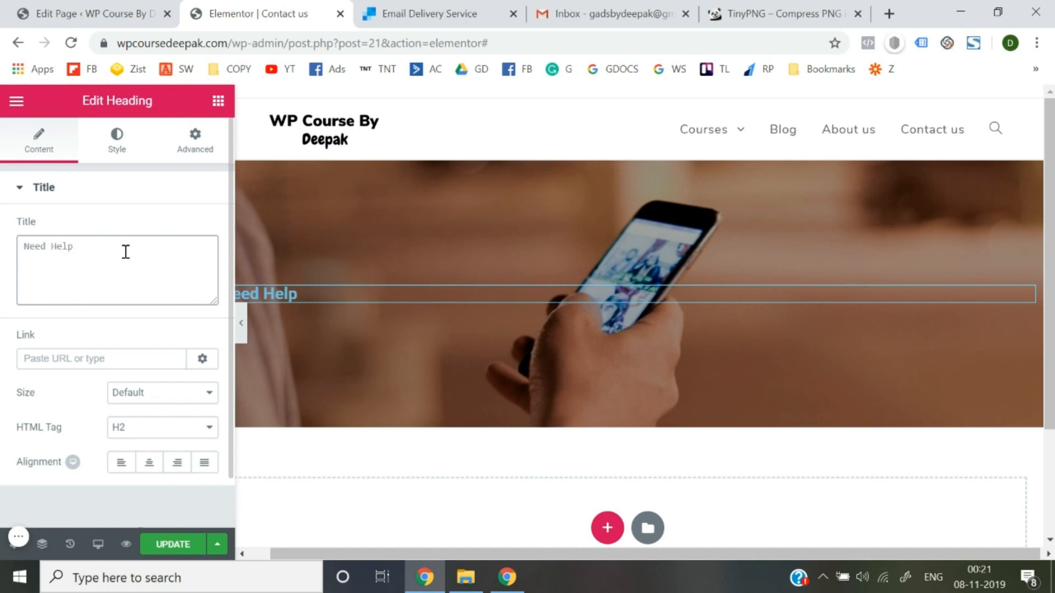
{"action": "left_click", "coordinate": [147, 461]}
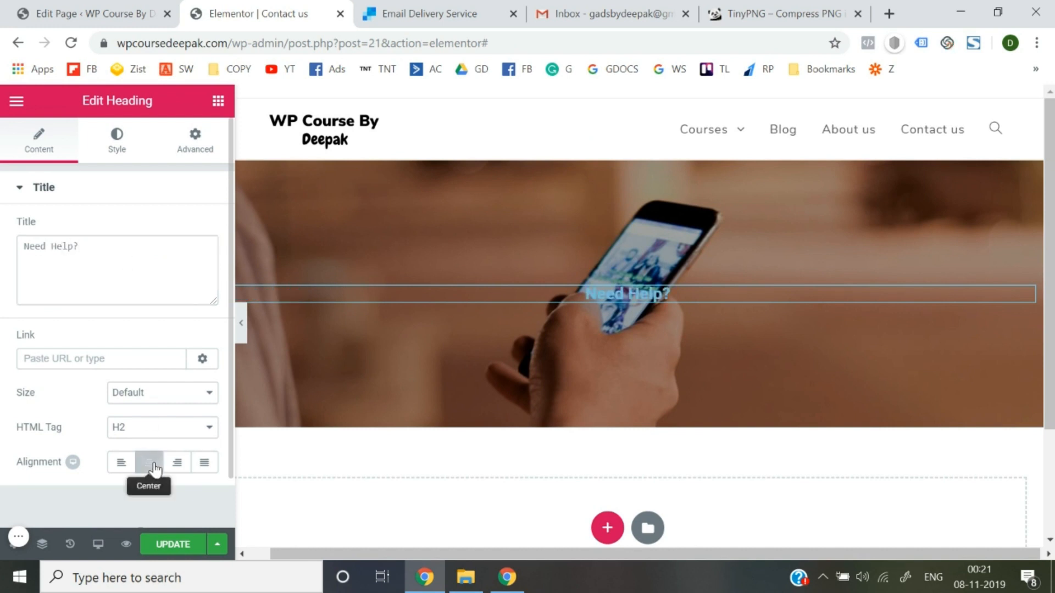
{"action": "left_click", "coordinate": [112, 153]}
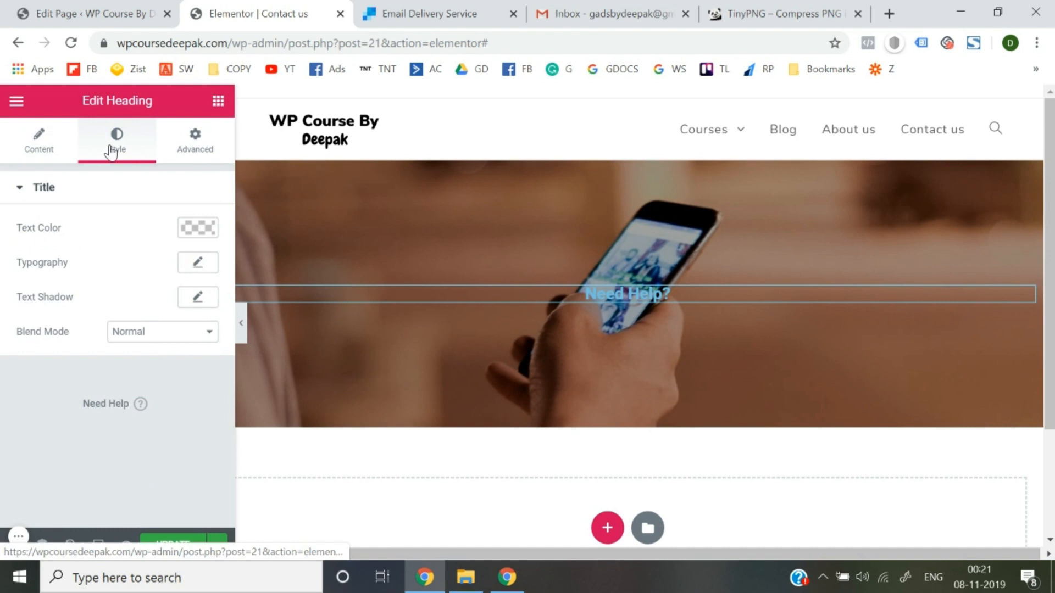
Set the heading's typography family to Nunito and its text color to white #ffffff.
{"action": "left_click", "coordinate": [207, 269]}
{"action": "left_click", "coordinate": [165, 306]}
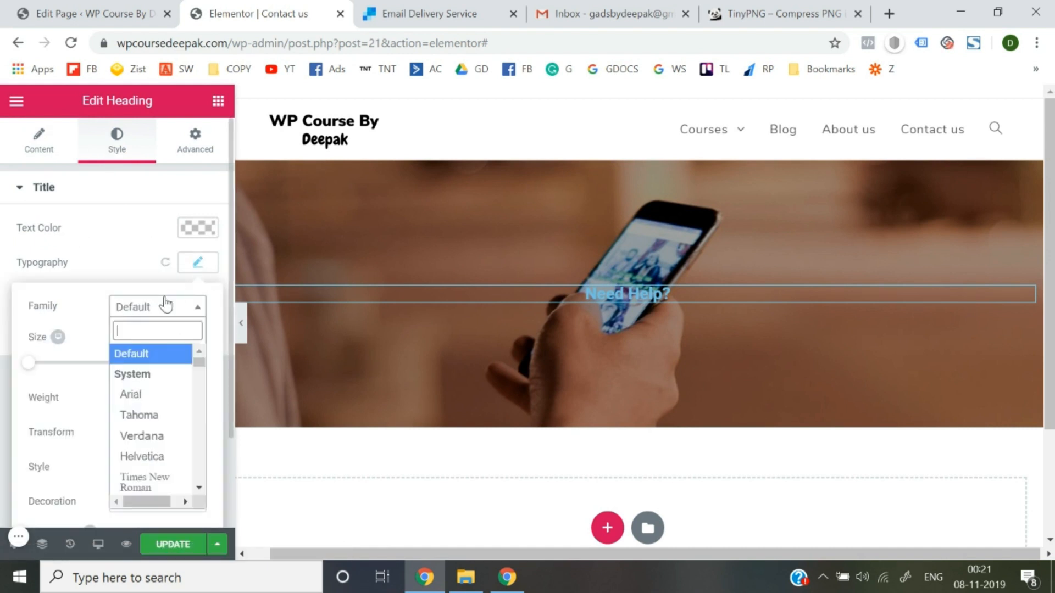
{"action": "type", "text": "nuni"}
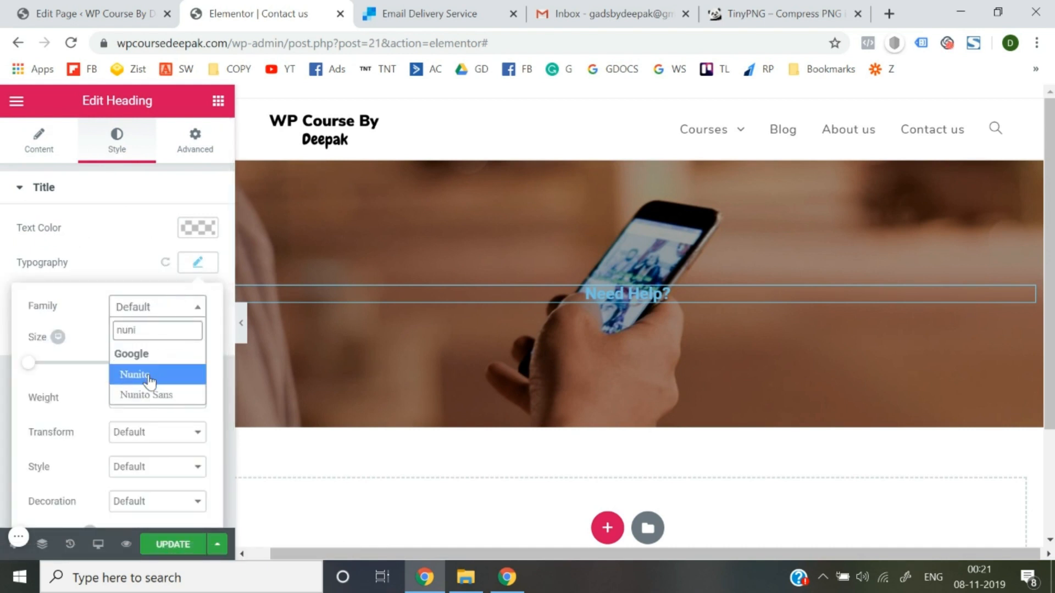
{"action": "left_click", "coordinate": [149, 376]}
{"action": "left_click", "coordinate": [185, 246]}
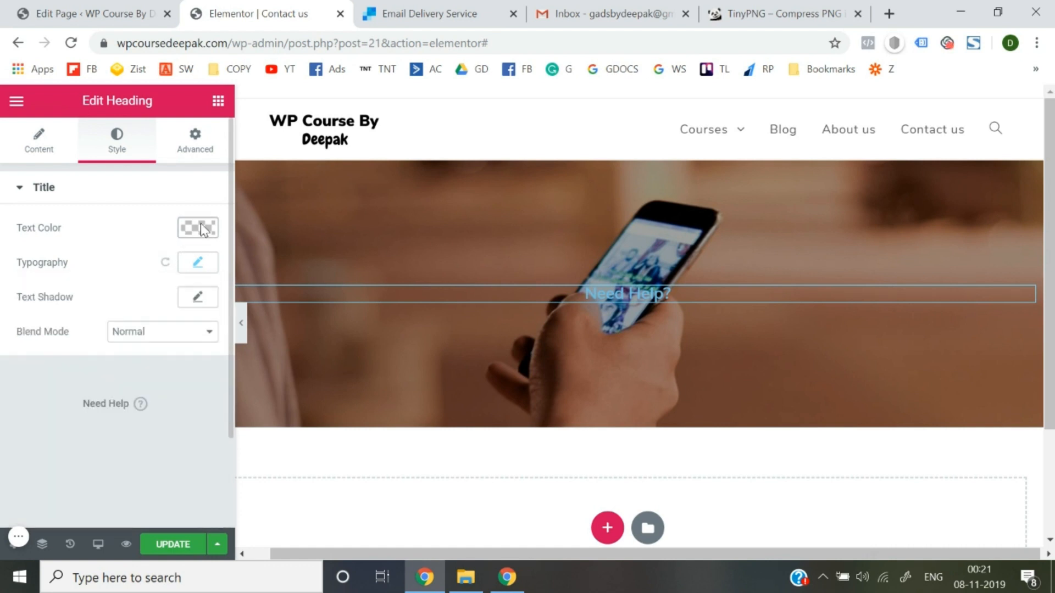
{"action": "left_click", "coordinate": [202, 230]}
{"action": "left_click", "coordinate": [162, 409]}
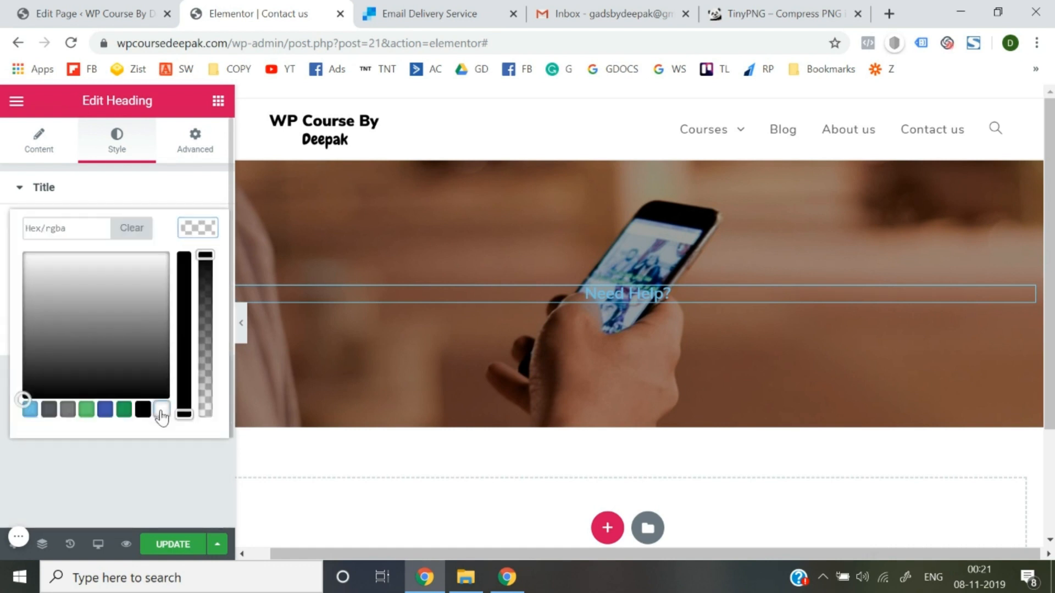
{"action": "left_click", "coordinate": [174, 485]}
Enlarge the heading text to size 81 and update the page.
{"action": "left_click", "coordinate": [202, 271]}
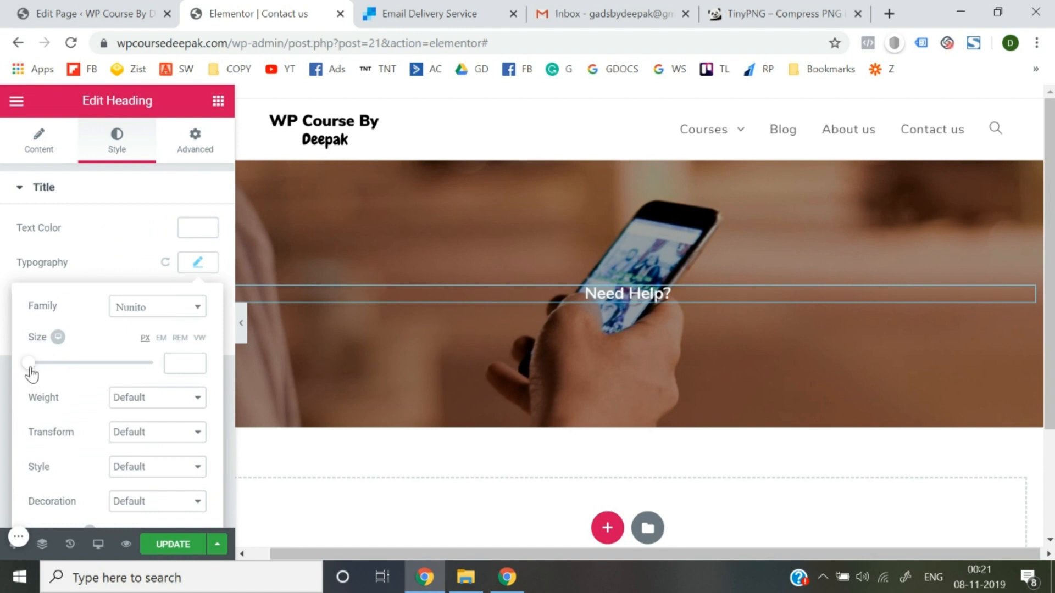
{"action": "left_click_drag", "start_coordinate": [28, 363], "coordinate": [66, 371]}
{"action": "left_click", "coordinate": [130, 529]}
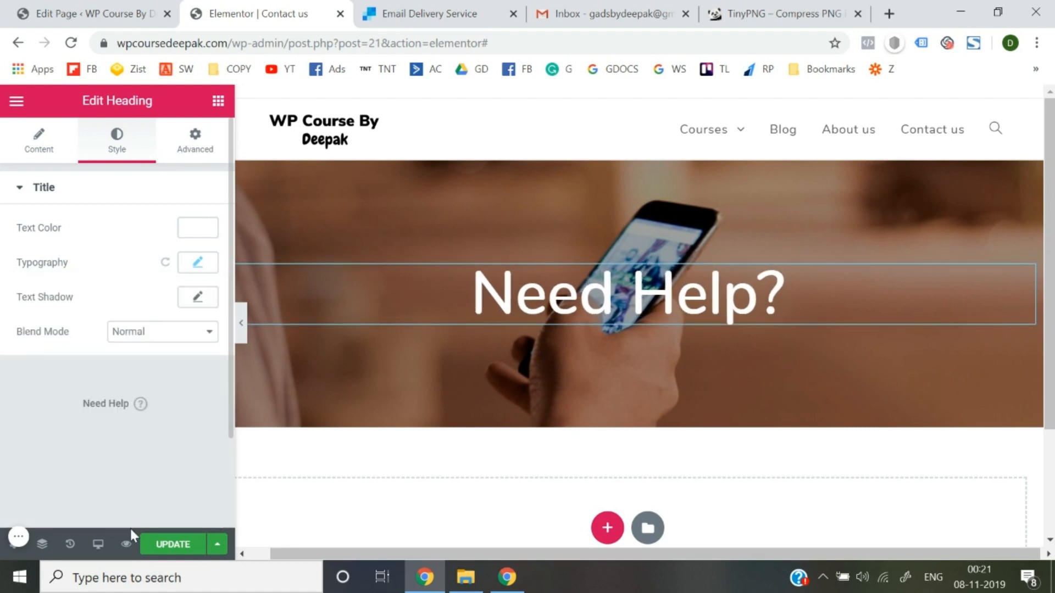
{"action": "left_click", "coordinate": [168, 545]}
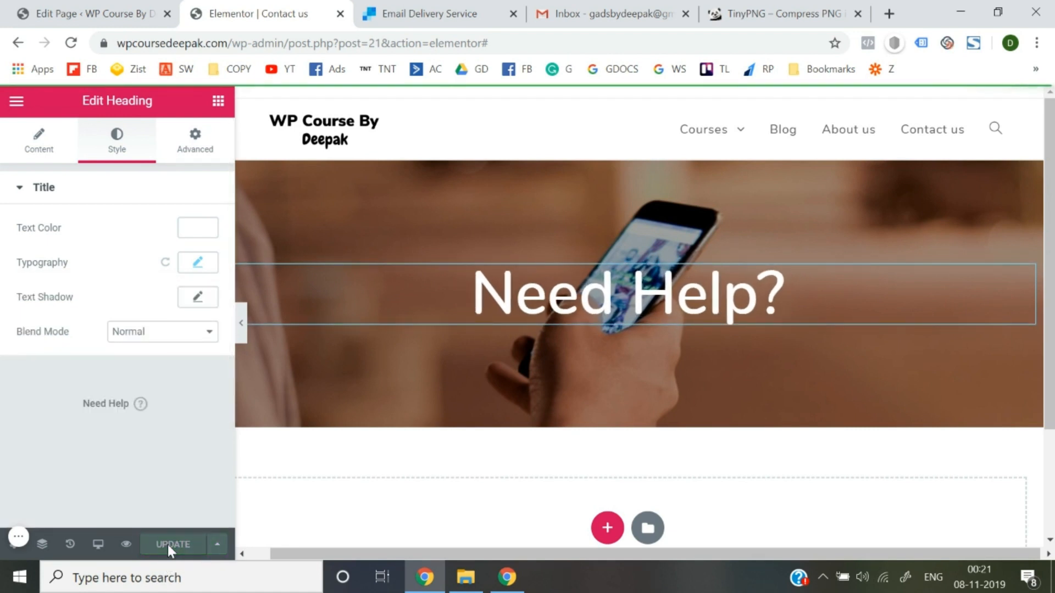
{"action": "scroll", "coordinate": [566, 327], "scroll_direction": "down", "scroll_amount": 1}
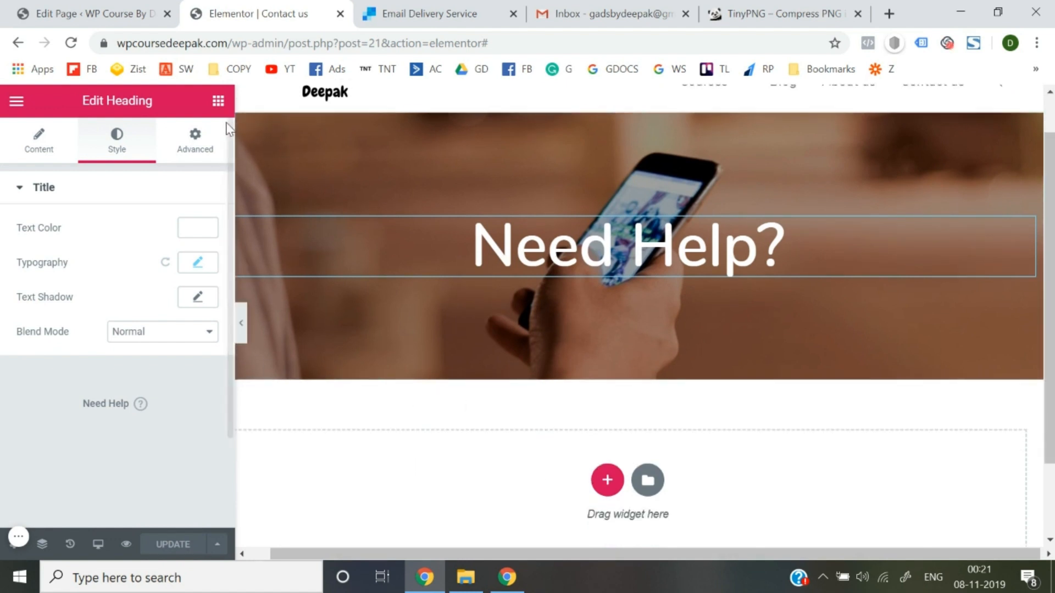
{"action": "left_click", "coordinate": [218, 101]}
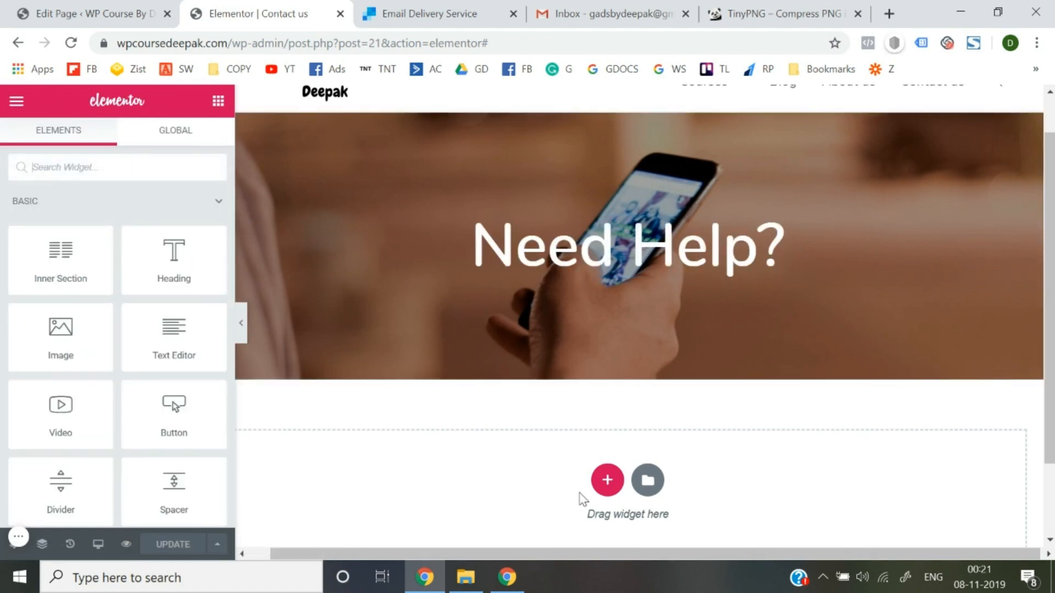
{"action": "scroll", "coordinate": [583, 499], "scroll_direction": "down", "scroll_amount": 1}
Add a one-column section below the hero holding a two-column Inner Section.
{"action": "left_click", "coordinate": [607, 426]}
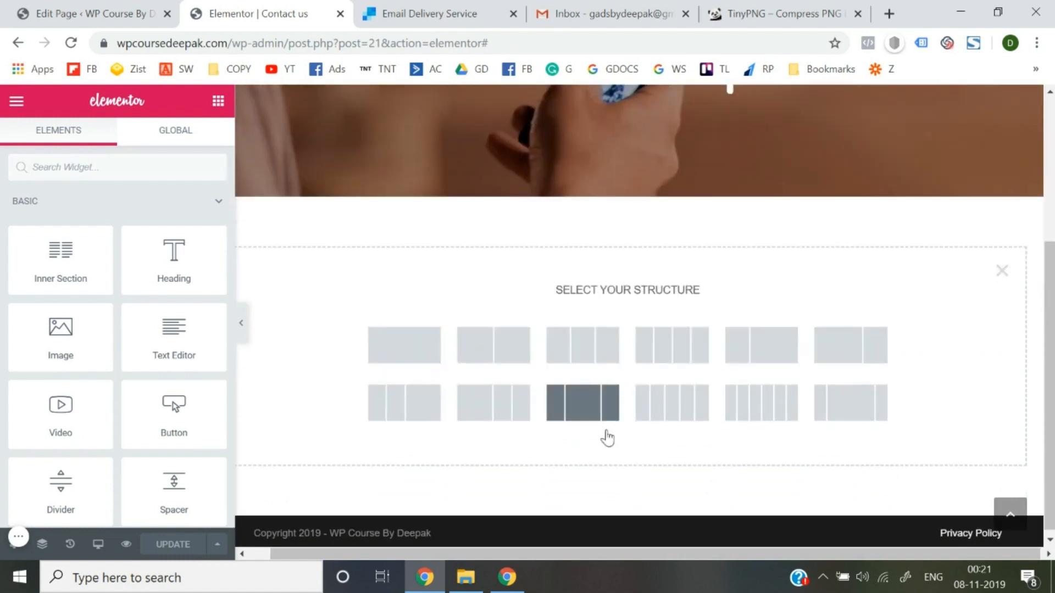
{"action": "left_click", "coordinate": [441, 364]}
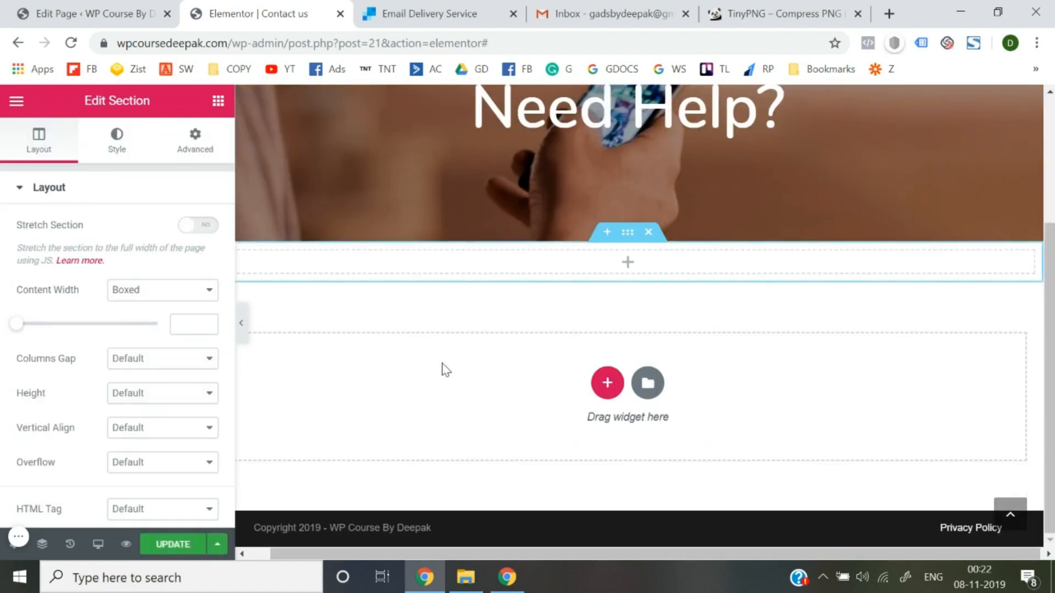
{"action": "left_click", "coordinate": [549, 266]}
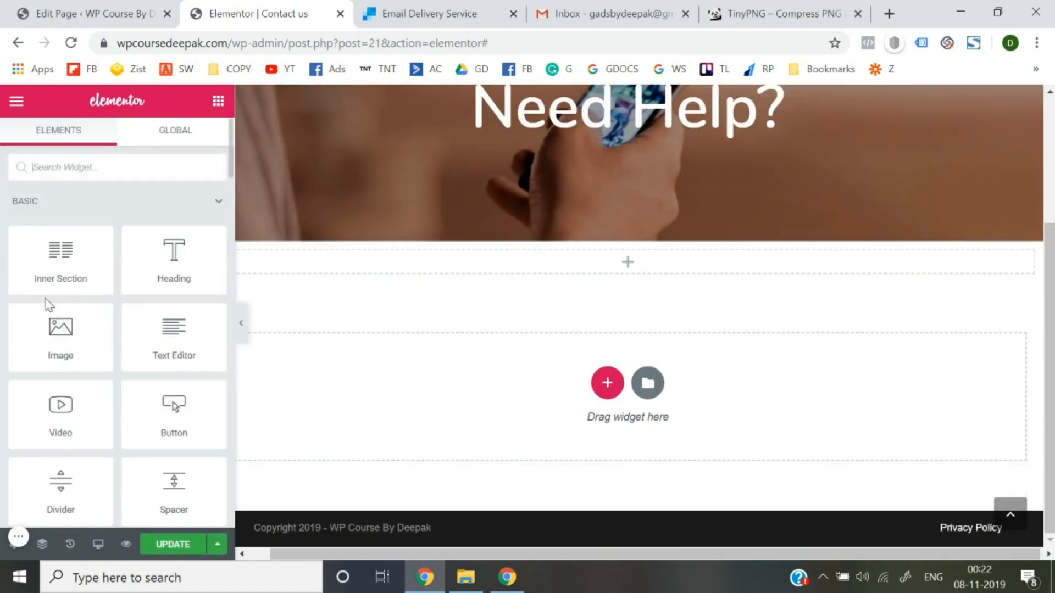
{"action": "left_click_drag", "start_coordinate": [40, 291], "coordinate": [572, 276]}
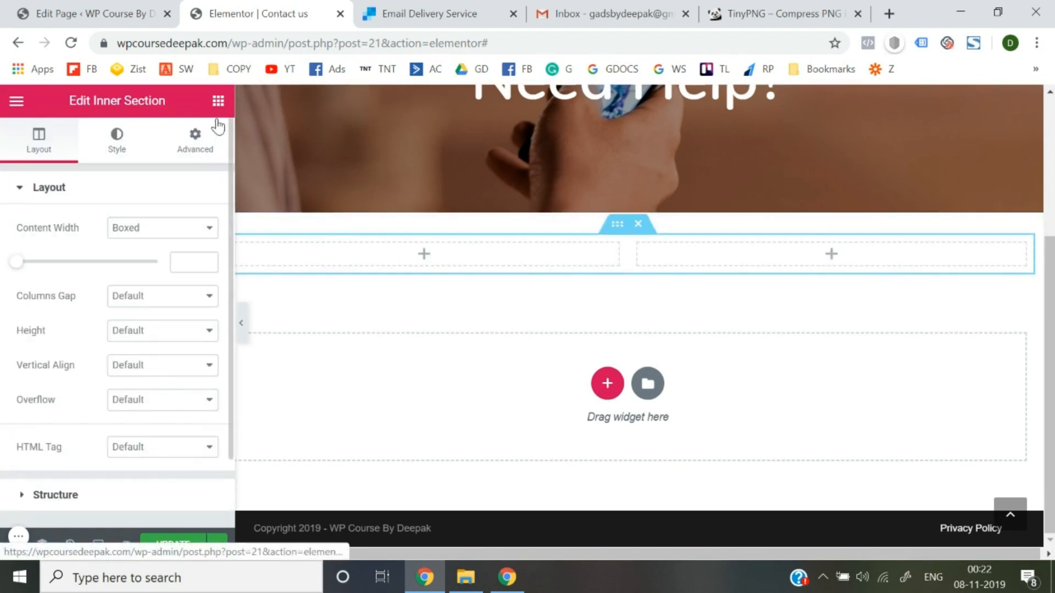
{"action": "left_click", "coordinate": [220, 105]}
{"action": "scroll", "coordinate": [162, 367], "scroll_direction": "down", "scroll_amount": 5}
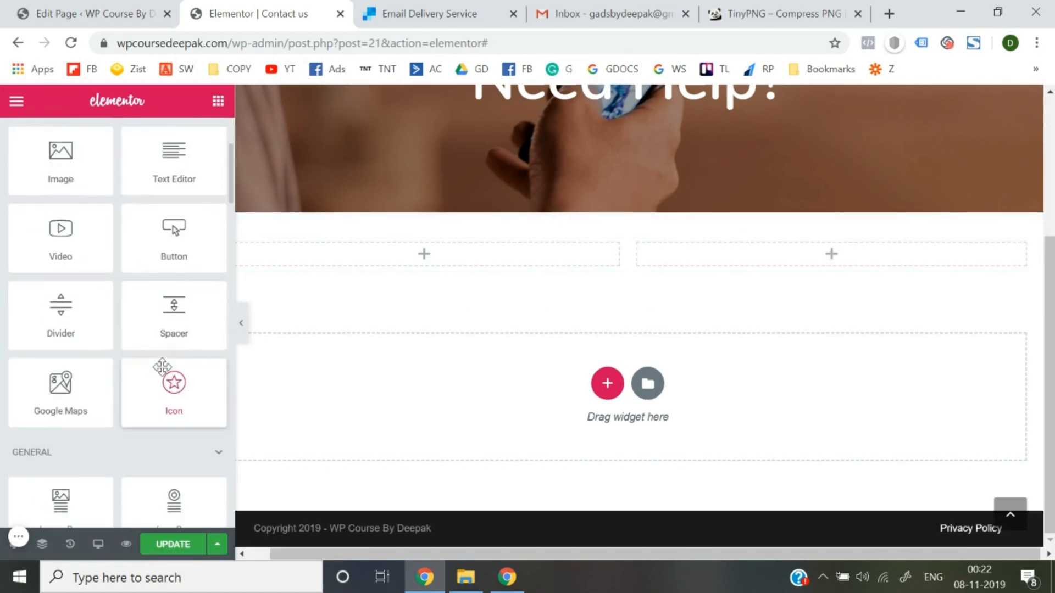
Place an Icon widget in the left column and set it to the Phone icon.
{"action": "left_click_drag", "start_coordinate": [167, 252], "coordinate": [395, 257]}
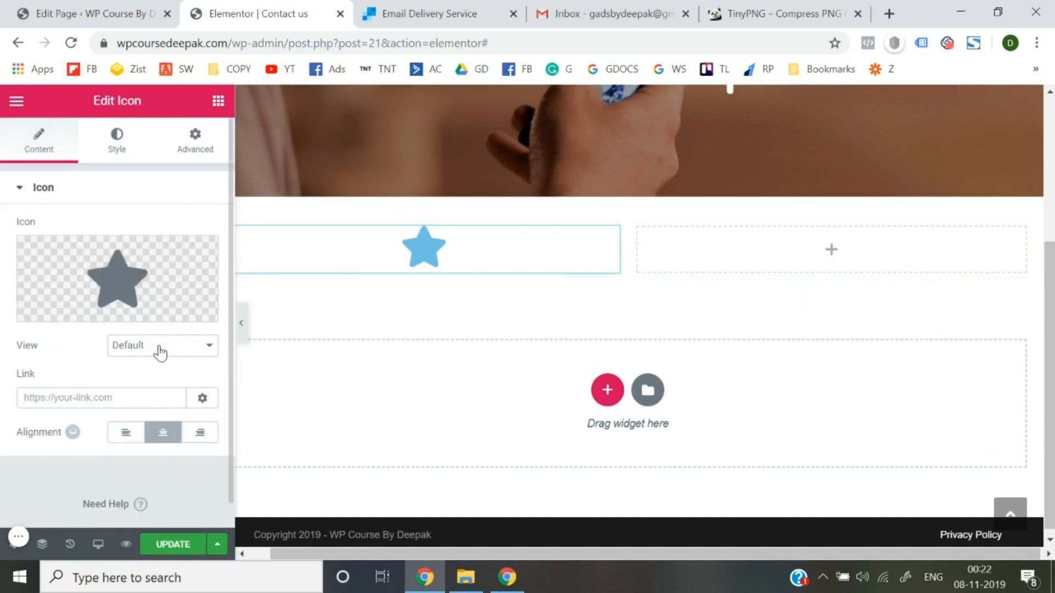
{"action": "left_click", "coordinate": [66, 311]}
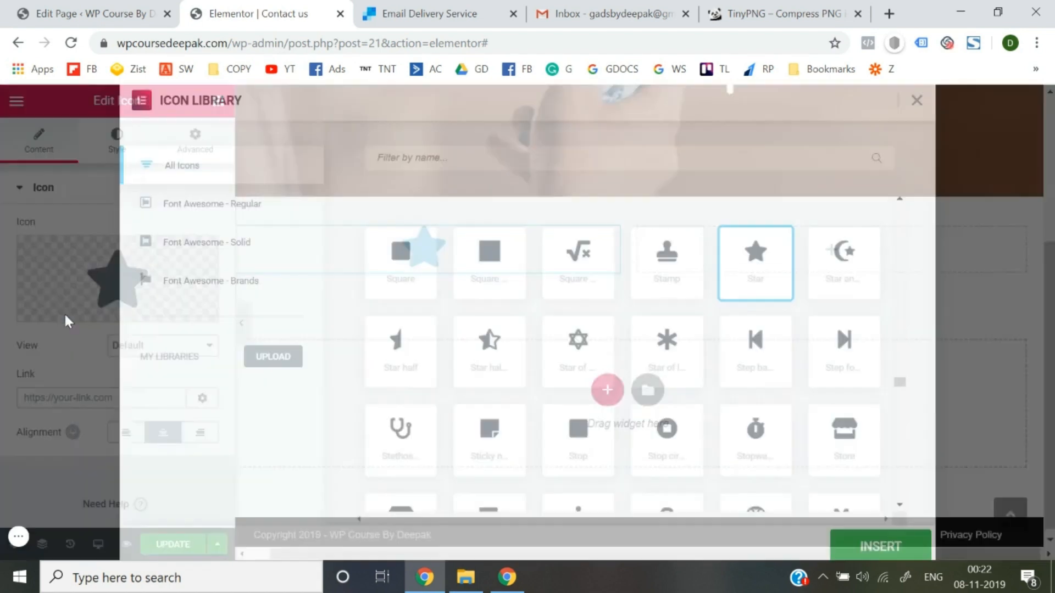
{"action": "type", "text": "p"}
{"action": "key", "text": "BackSpace"}
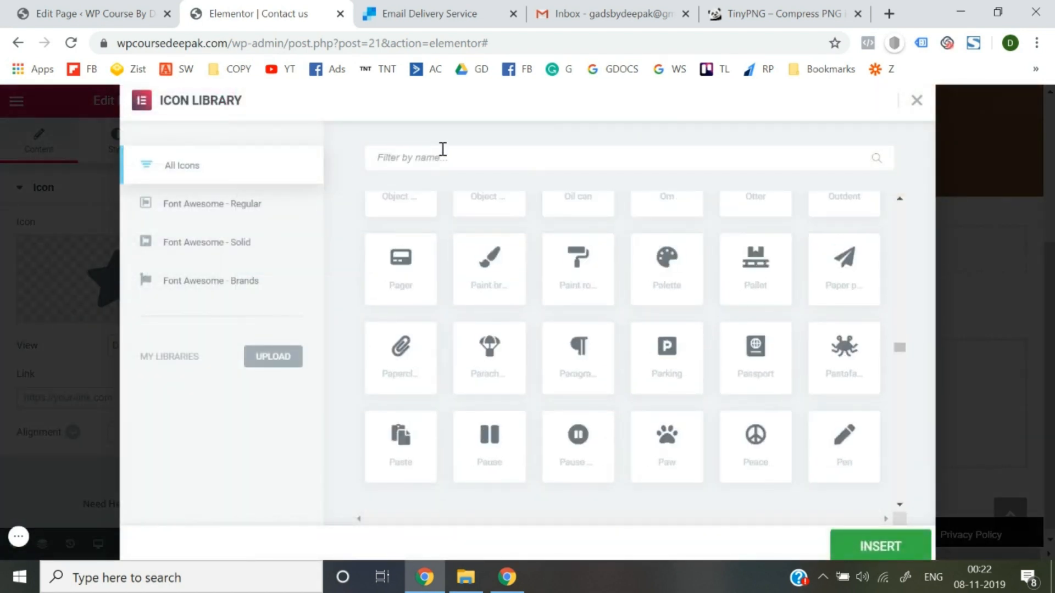
{"action": "type", "text": "ph"}
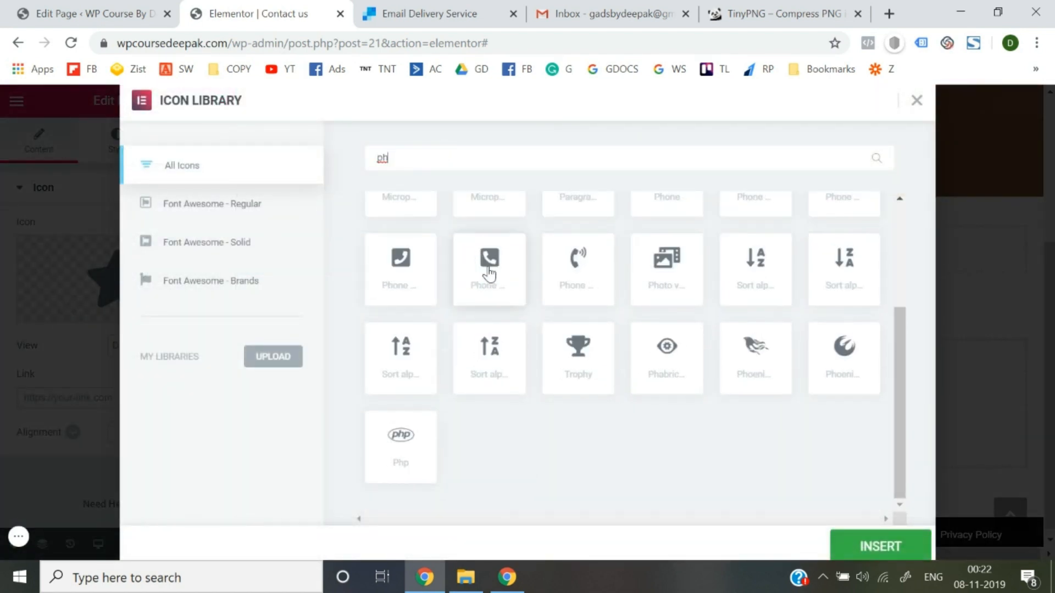
{"action": "left_click", "coordinate": [487, 273]}
{"action": "left_click", "coordinate": [877, 556]}
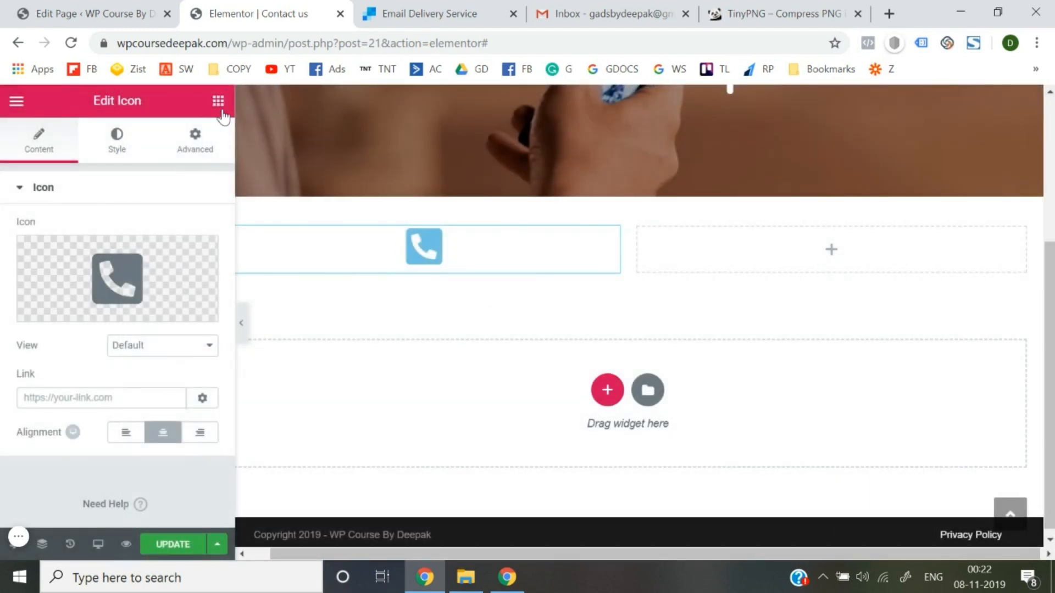
{"action": "left_click", "coordinate": [218, 102]}
{"action": "left_click_drag", "start_coordinate": [172, 278], "coordinate": [412, 271]}
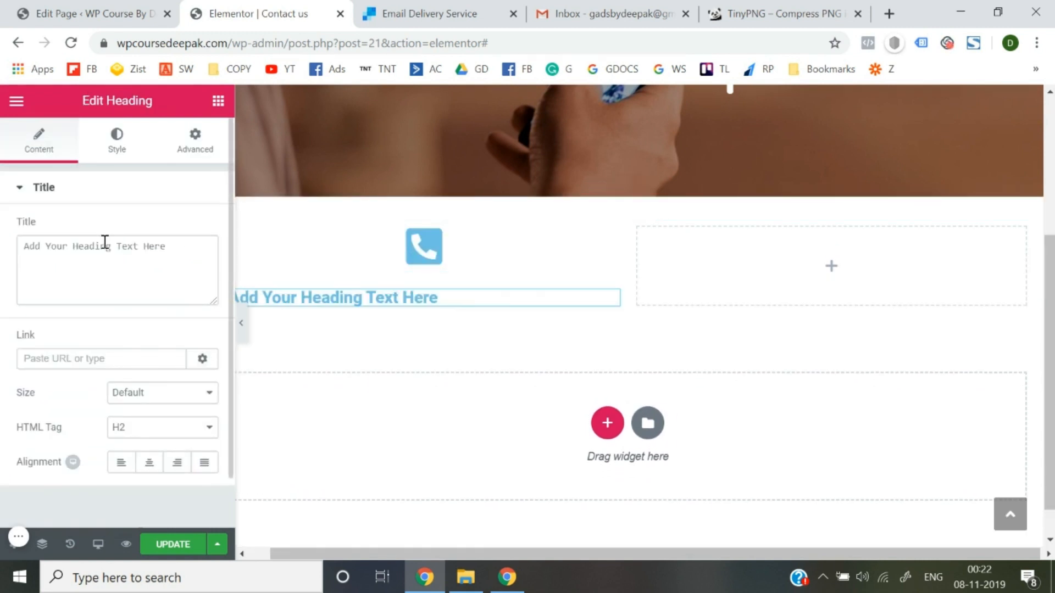
{"action": "triple_click", "coordinate": [105, 242]}
{"action": "type", "text": "Call"}
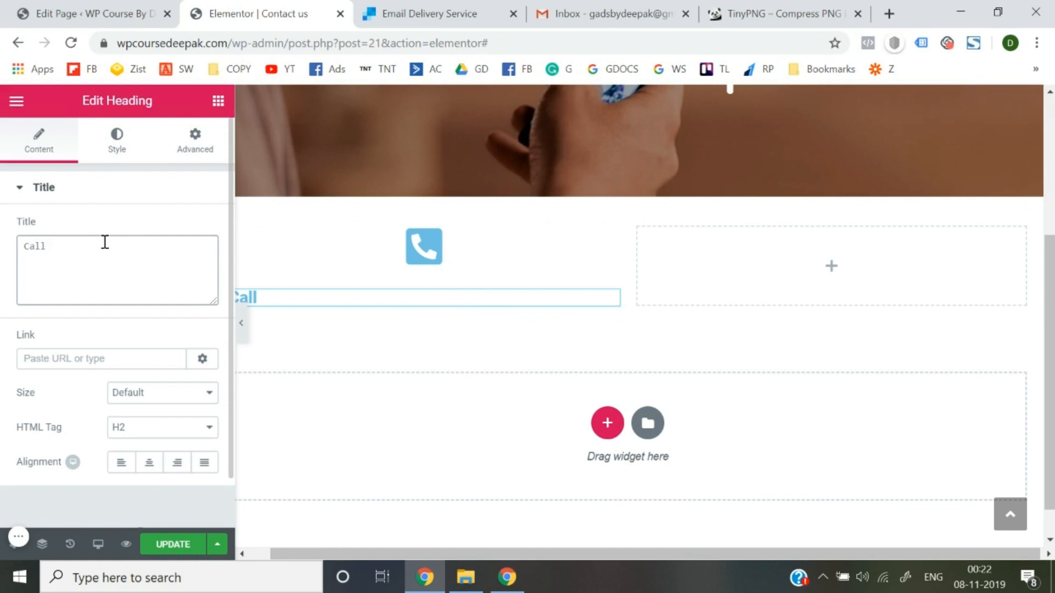
{"action": "key", "text": "BackSpace"}
{"action": "key", "text": "BackSpace"}
{"action": "key", "text": "BackSpace"}
{"action": "key", "text": "BackSpace"}
{"action": "type", "text": "1234567890"}
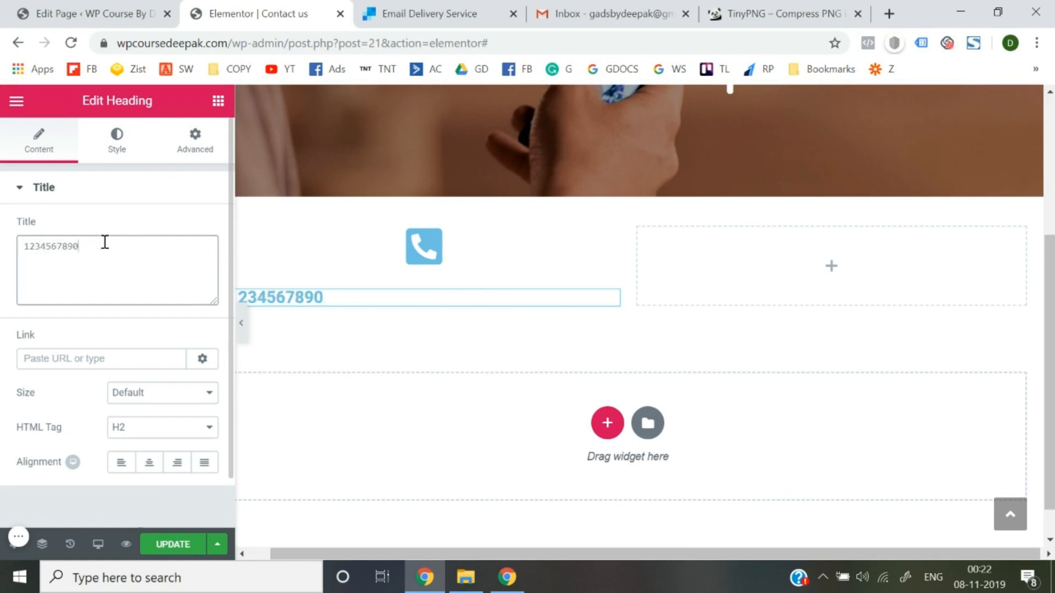
{"action": "left_click", "coordinate": [153, 467]}
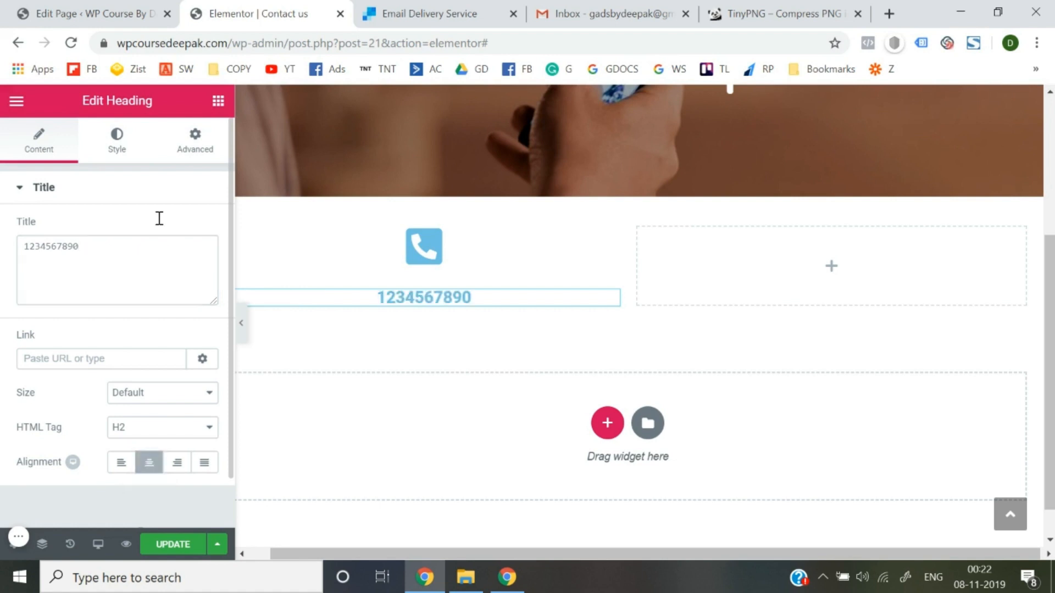
Set the phone number heading's text colour to black.
{"action": "left_click", "coordinate": [117, 149]}
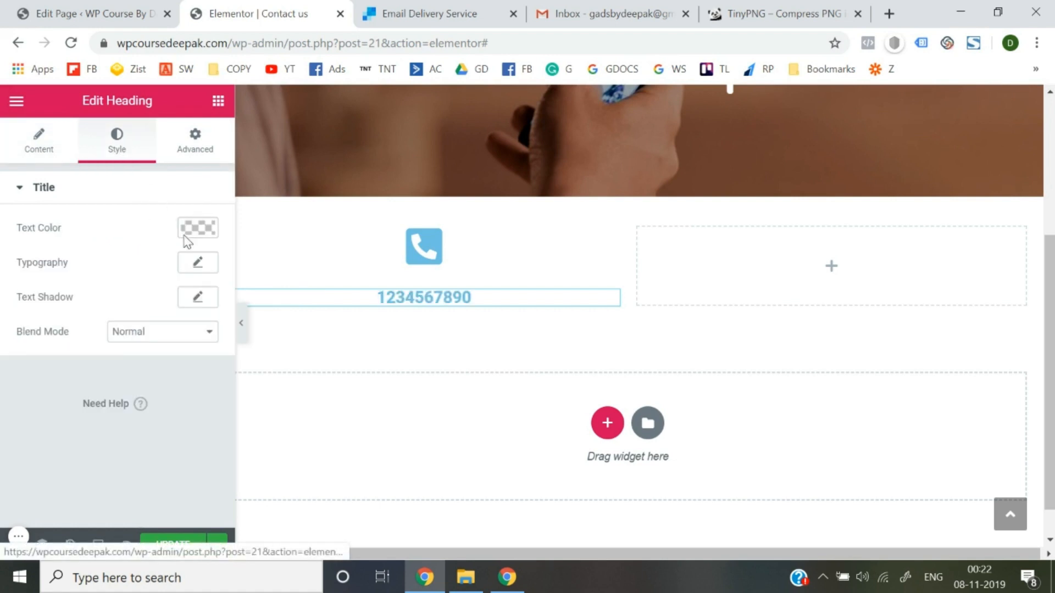
{"action": "left_click", "coordinate": [199, 264]}
{"action": "left_click", "coordinate": [204, 218]}
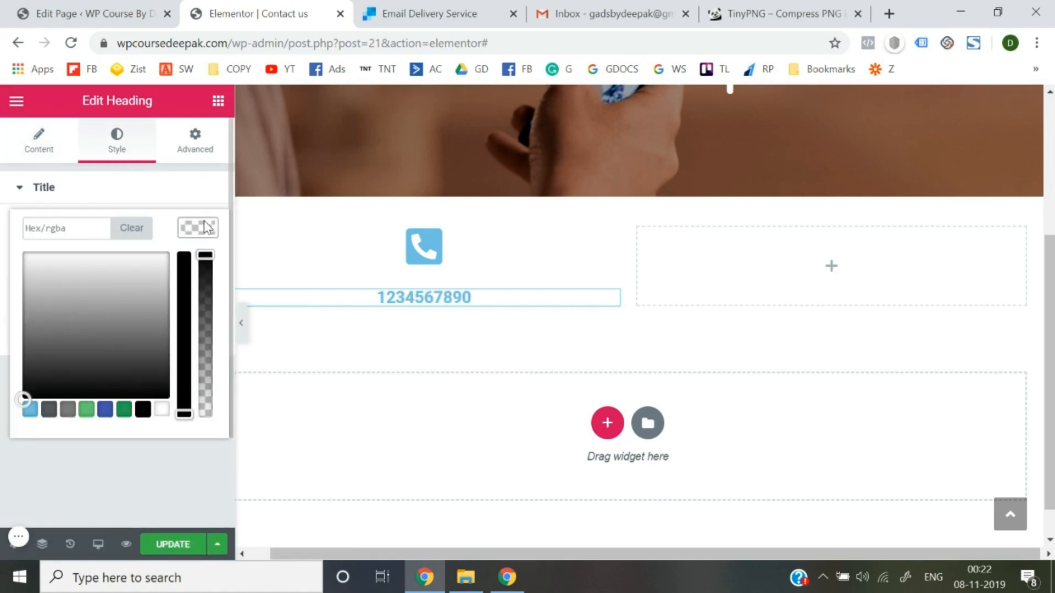
{"action": "left_click", "coordinate": [143, 410]}
{"action": "left_click", "coordinate": [155, 477]}
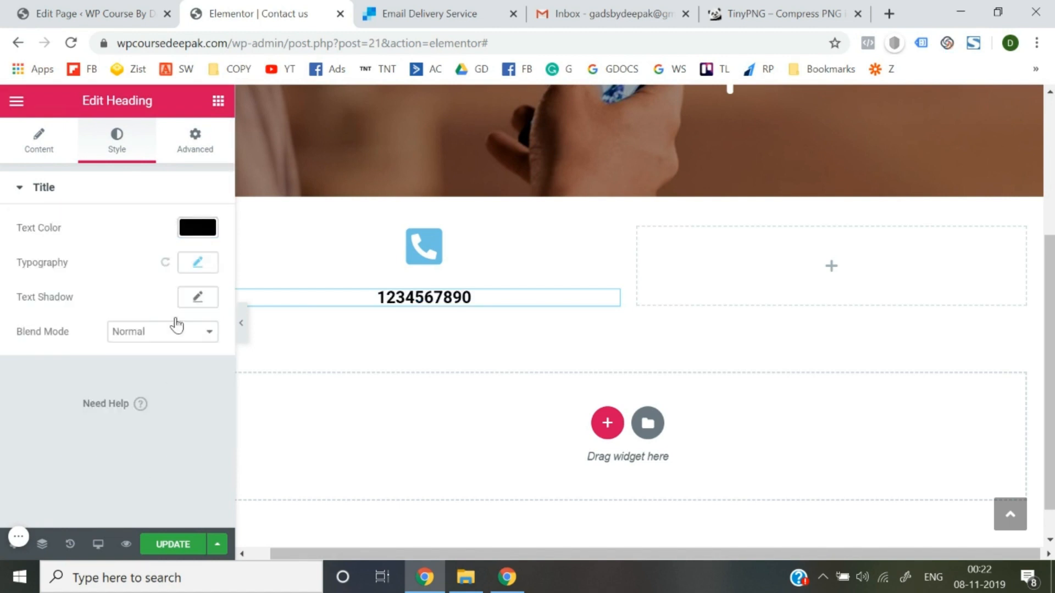
Set the heading's typography family to Nunito and update the page.
{"action": "left_click", "coordinate": [205, 269]}
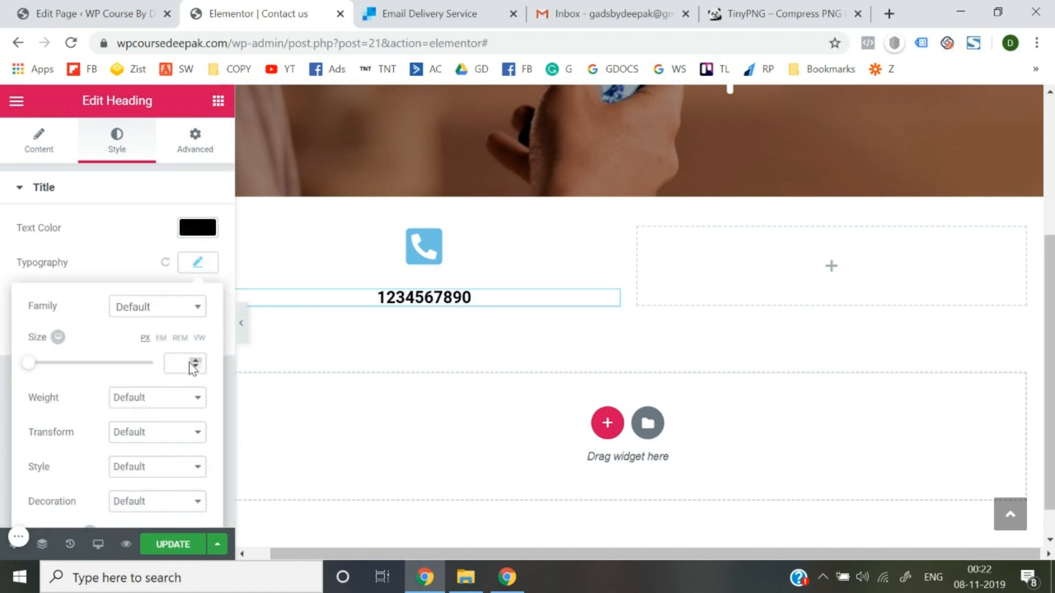
{"action": "left_click", "coordinate": [177, 306]}
{"action": "type", "text": "nuni"}
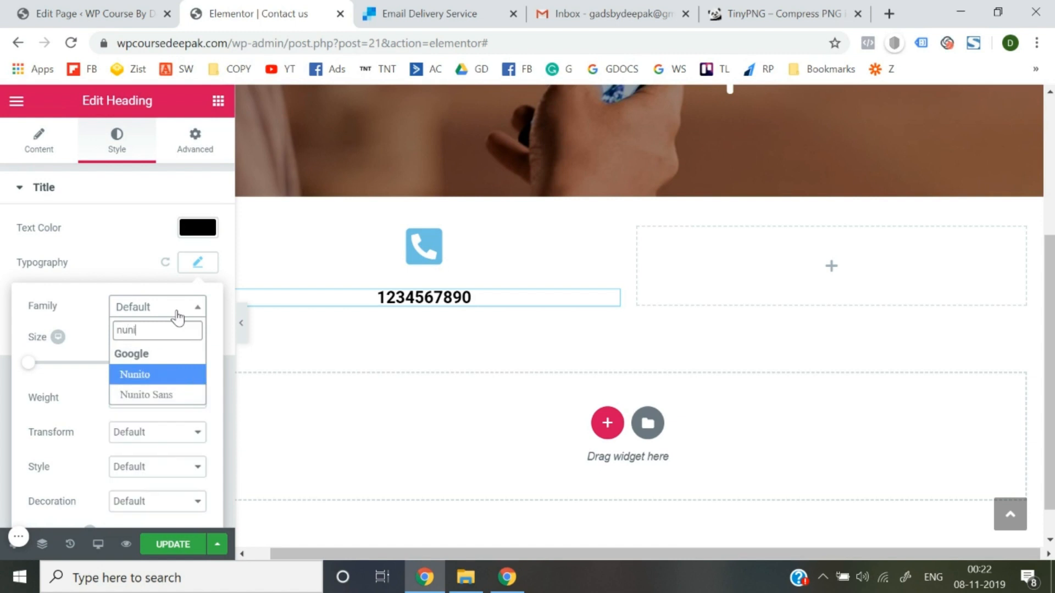
{"action": "key", "text": "Return"}
{"action": "left_click", "coordinate": [5, 303]}
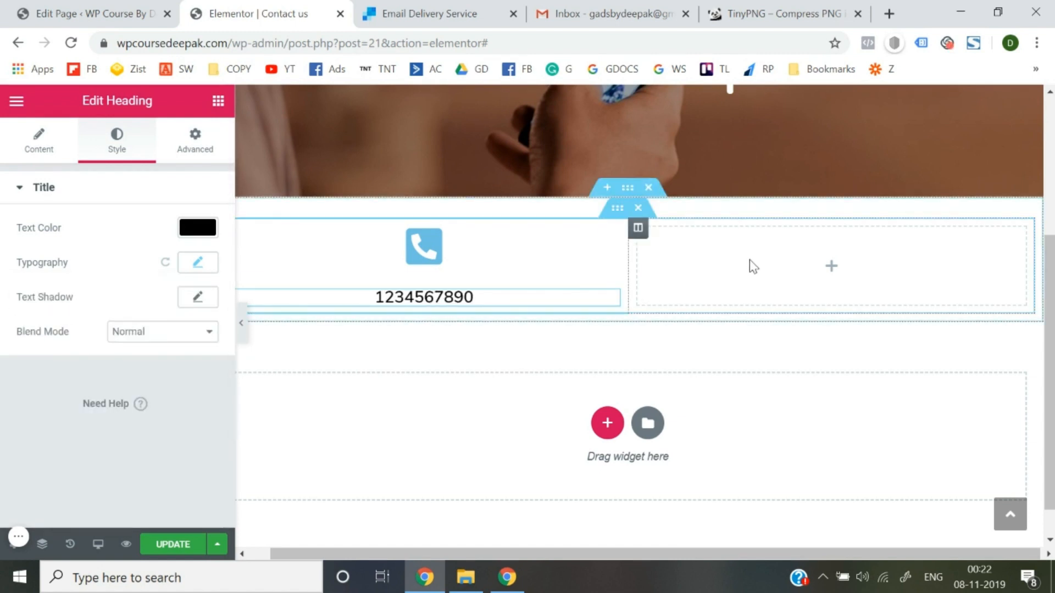
{"action": "left_click", "coordinate": [166, 543]}
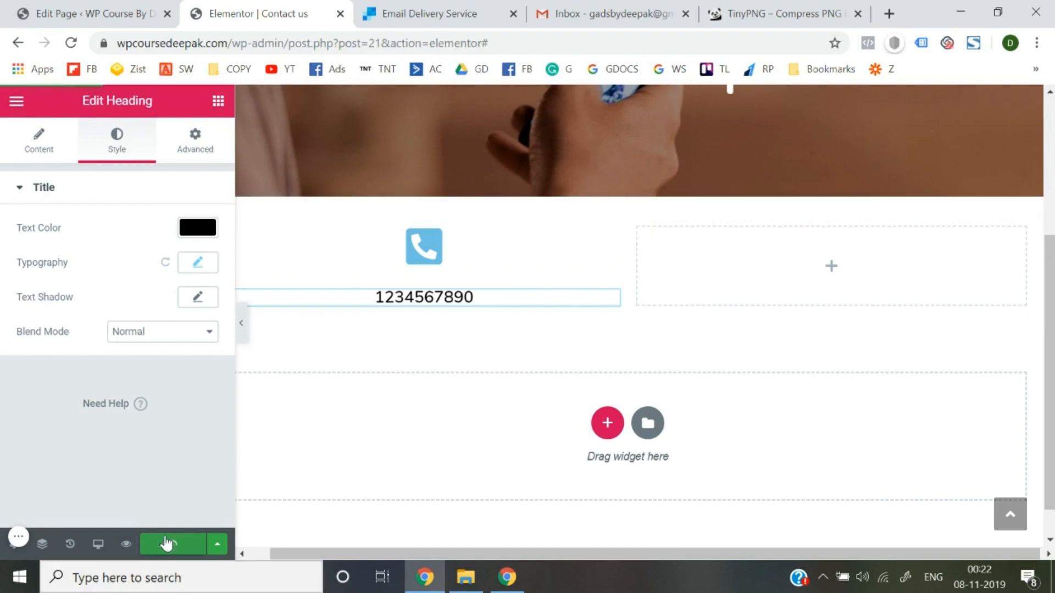
Exit Elementor to the dashboard and open the live site in a new tab.
{"action": "left_click", "coordinate": [17, 100]}
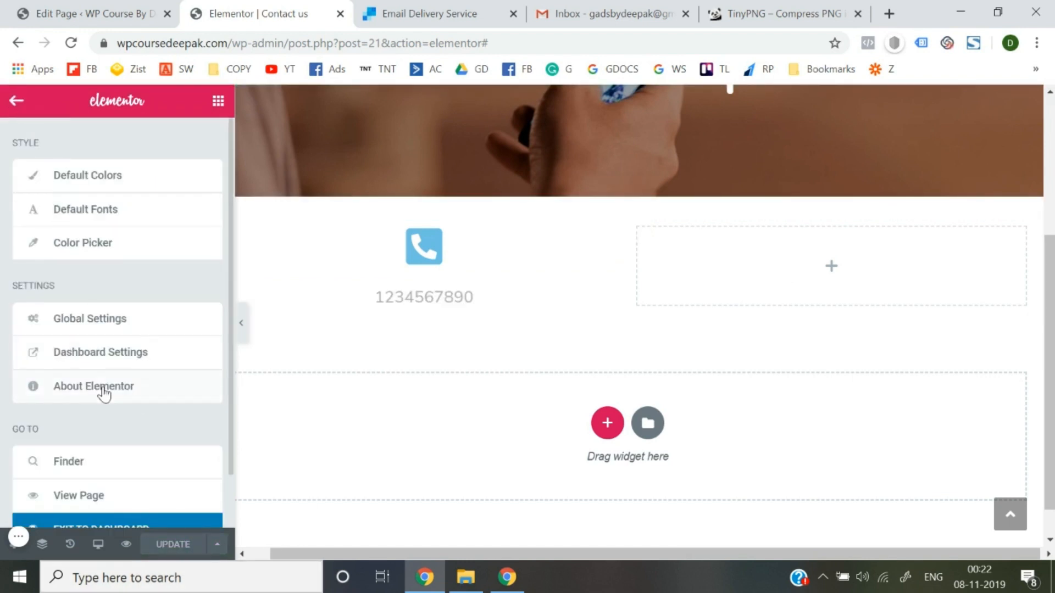
{"action": "scroll", "coordinate": [102, 393], "scroll_direction": "down", "scroll_amount": 1}
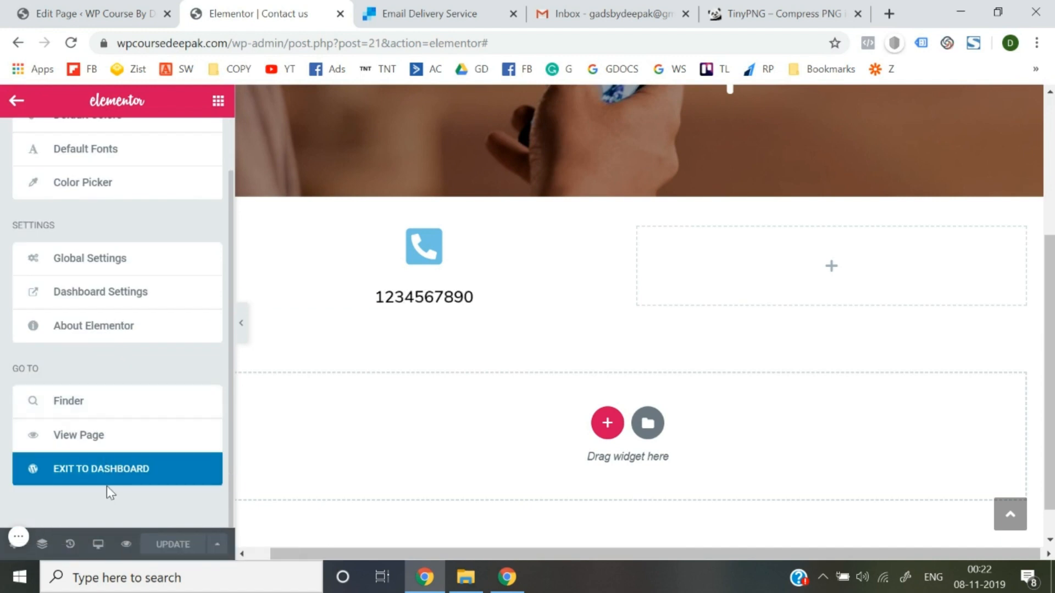
{"action": "left_click", "coordinate": [117, 474]}
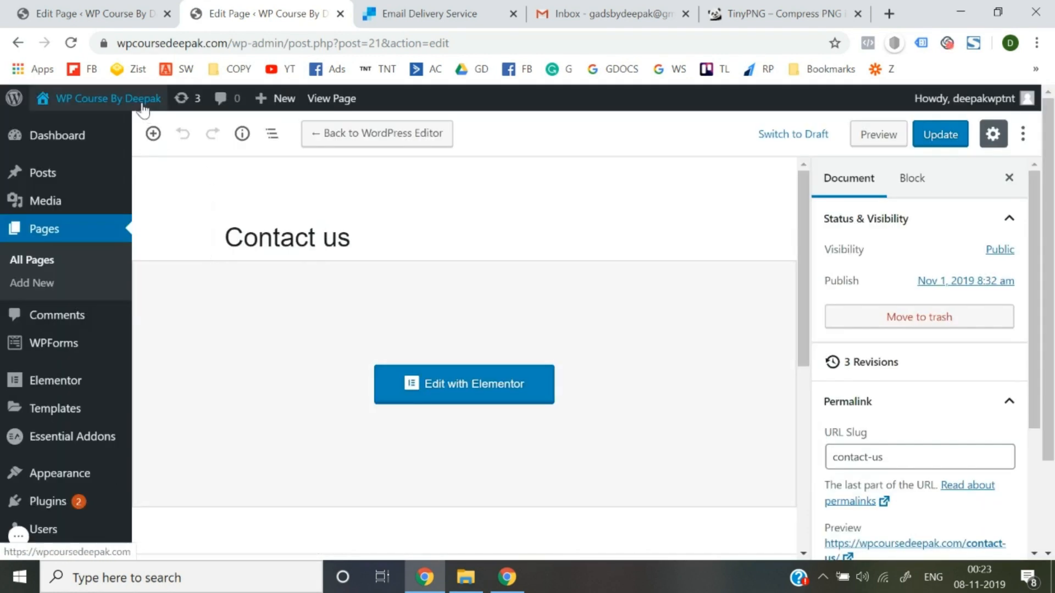
{"action": "mouse_move", "coordinate": [132, 101]}
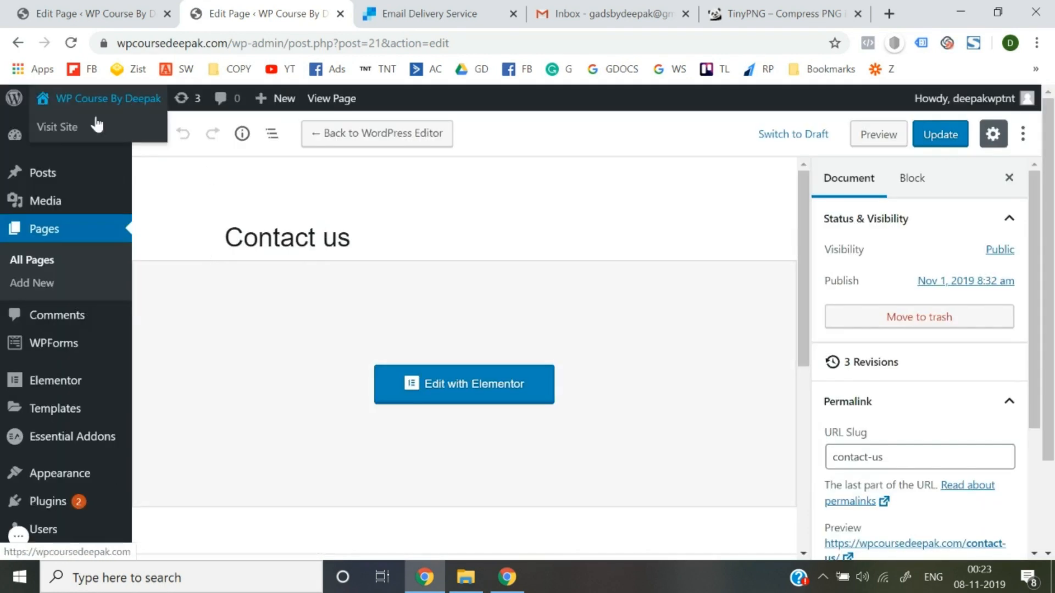
{"action": "right_click", "coordinate": [48, 130]}
{"action": "left_click", "coordinate": [70, 139]}
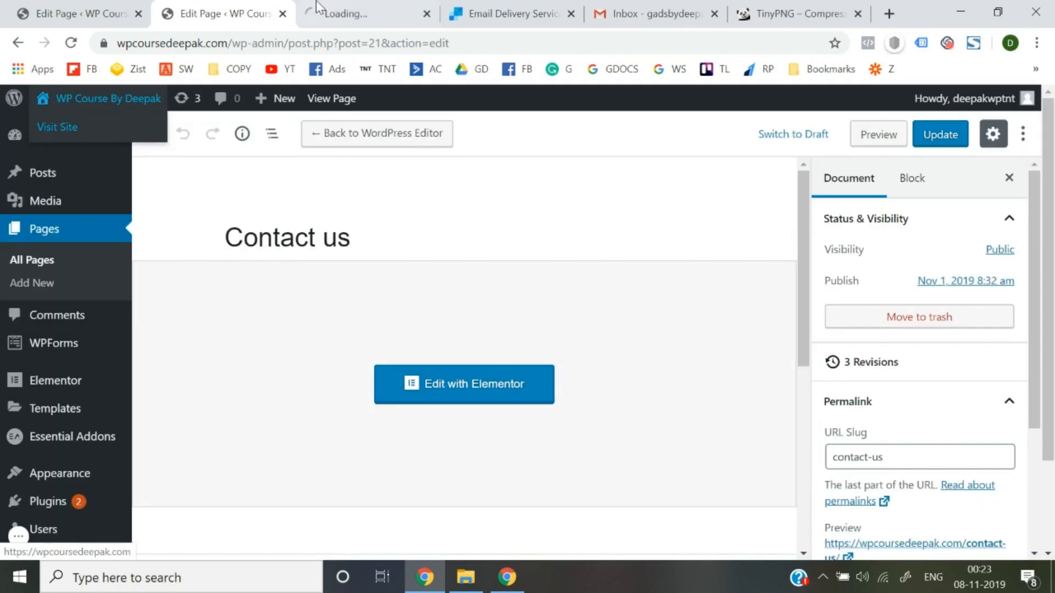
{"action": "left_click", "coordinate": [315, 2]}
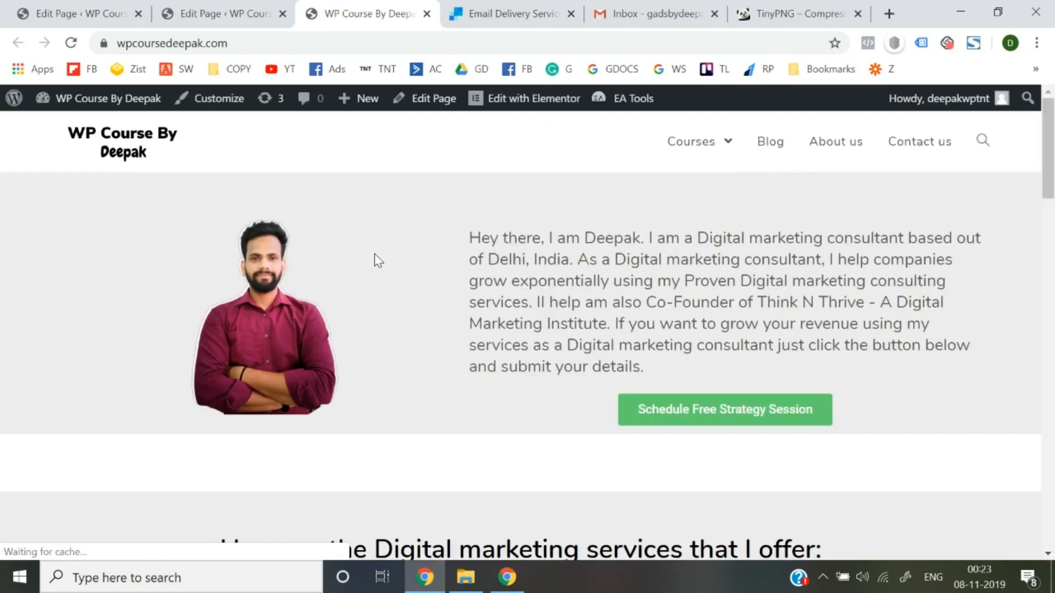
Go to the Contact us page and check the Need Help? hero and phone number.
{"action": "scroll", "coordinate": [443, 411], "scroll_direction": "down", "scroll_amount": 10}
{"action": "scroll", "coordinate": [443, 411], "scroll_direction": "up", "scroll_amount": 10}
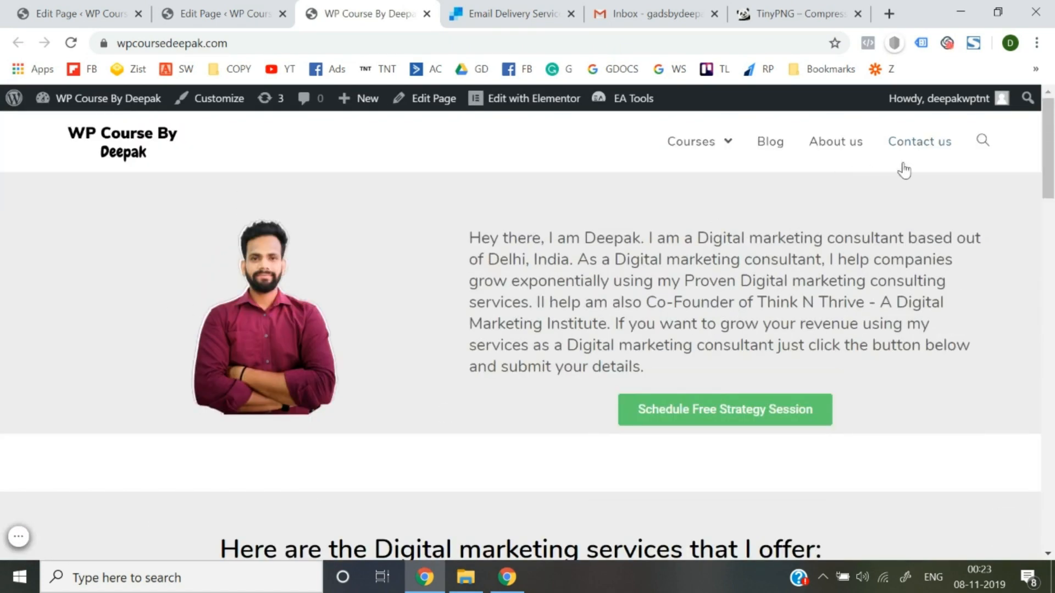
{"action": "left_click", "coordinate": [916, 157]}
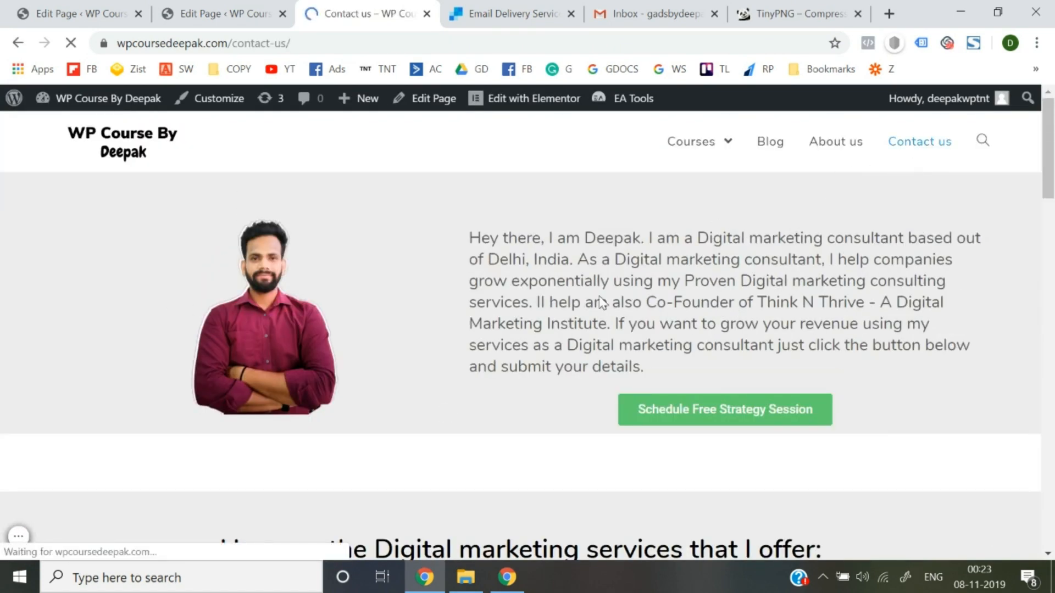
{"action": "scroll", "coordinate": [600, 296], "scroll_direction": "down", "scroll_amount": 2}
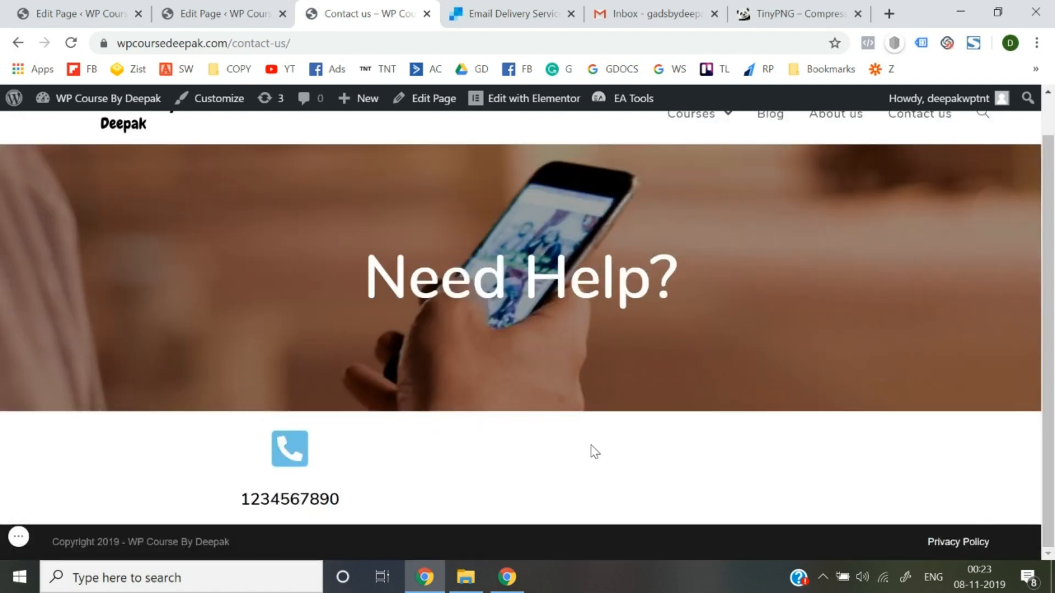
{"action": "scroll", "coordinate": [595, 451], "scroll_direction": "up", "scroll_amount": 1}
{"action": "scroll", "coordinate": [595, 451], "scroll_direction": "down", "scroll_amount": 1}
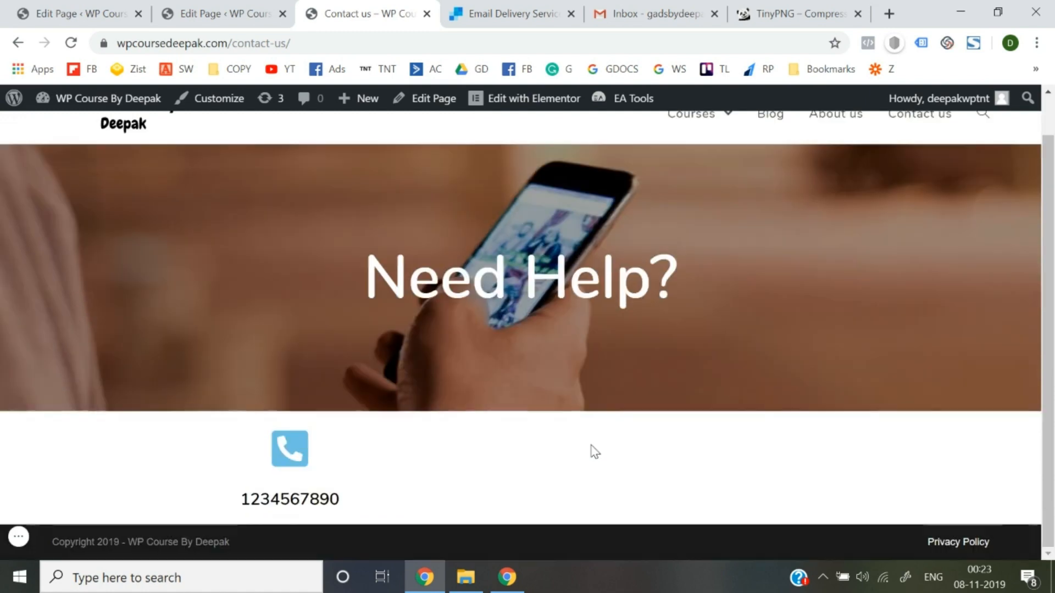
{"action": "scroll", "coordinate": [595, 451], "scroll_direction": "up", "scroll_amount": 1}
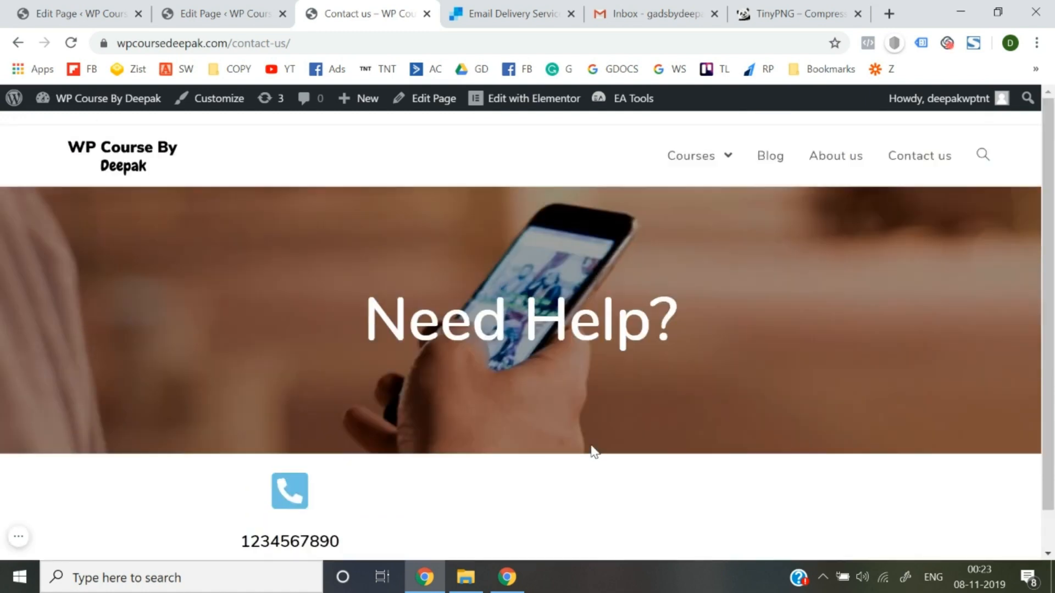
Return to the homepage via the logo and scroll through Our Latest Posts and the revenue form.
{"action": "left_click", "coordinate": [123, 159]}
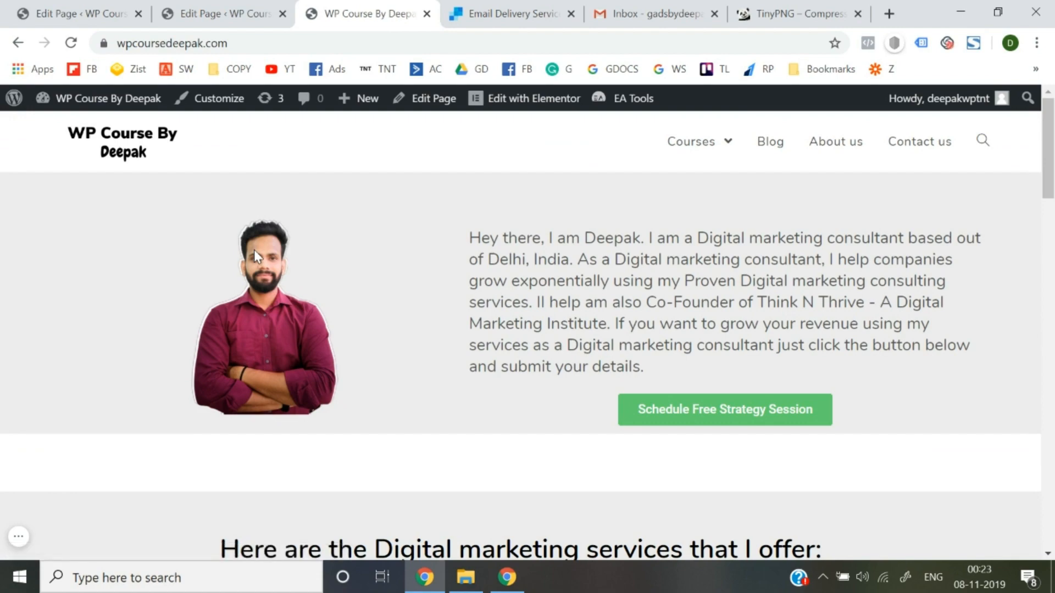
{"action": "scroll", "coordinate": [254, 250], "scroll_direction": "down", "scroll_amount": 13}
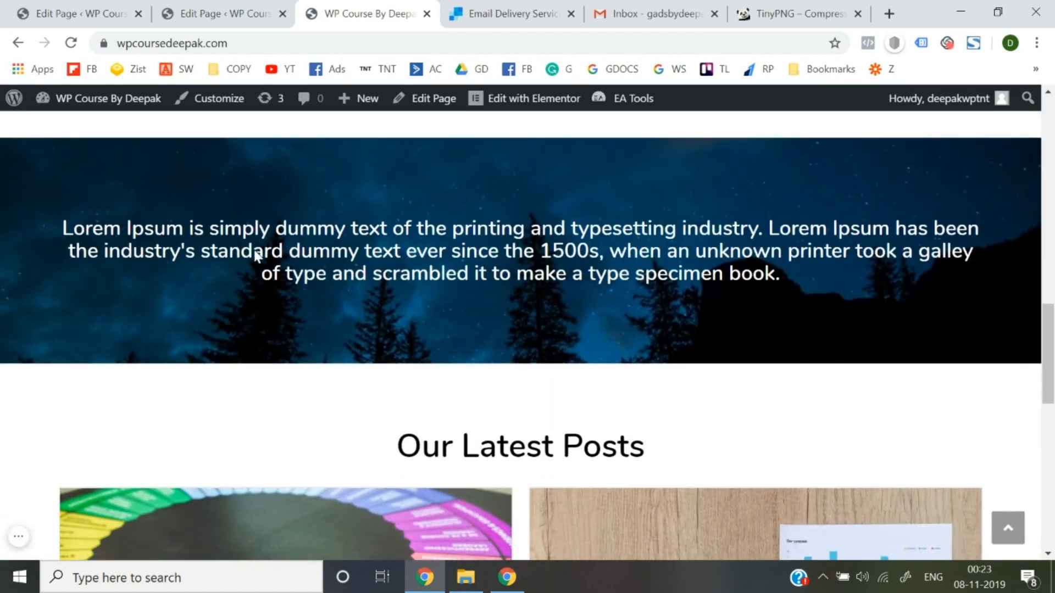
{"action": "scroll", "coordinate": [255, 252], "scroll_direction": "down", "scroll_amount": 8}
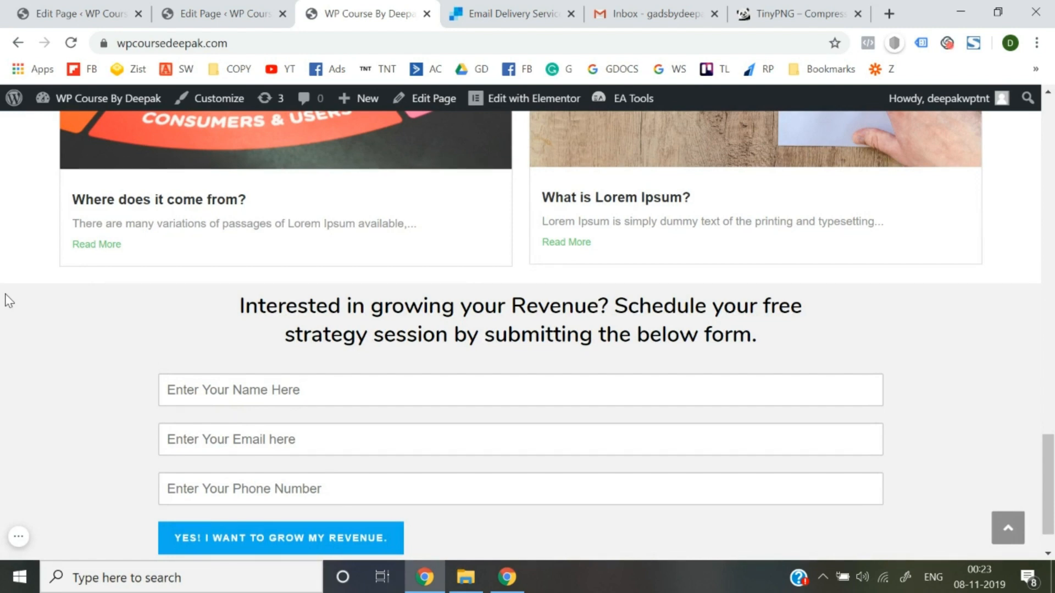
{"action": "scroll", "coordinate": [8, 300], "scroll_direction": "up", "scroll_amount": 20}
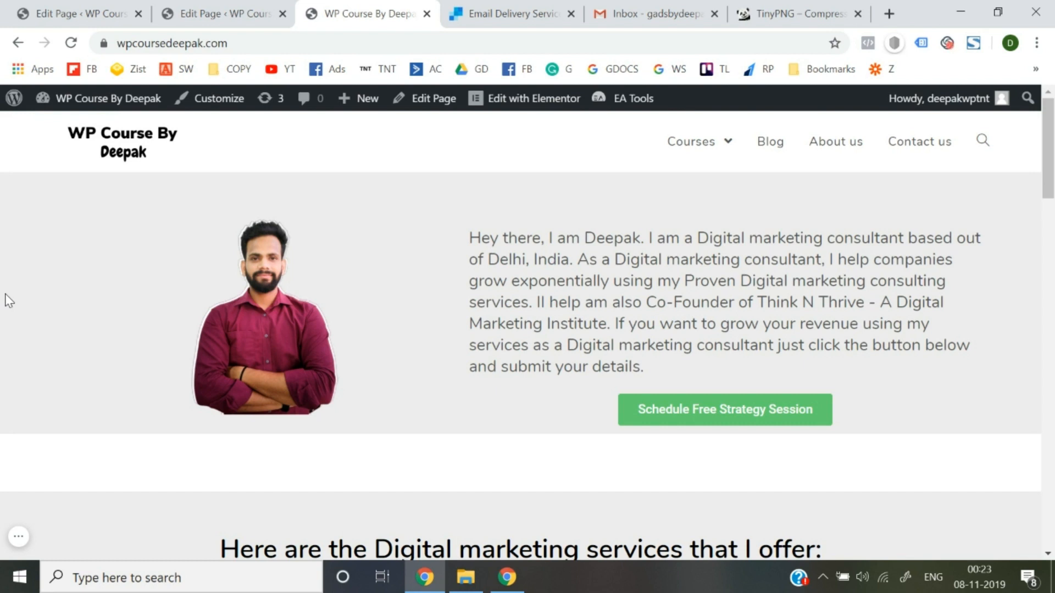
{"action": "scroll", "coordinate": [9, 301], "scroll_direction": "down", "scroll_amount": 20}
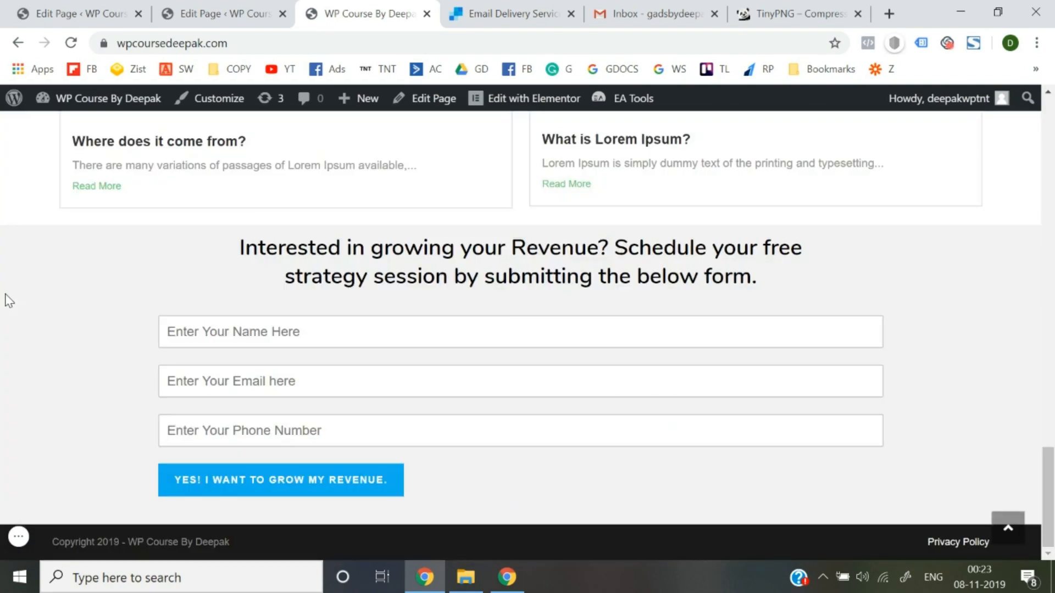
{"action": "scroll", "coordinate": [9, 301], "scroll_direction": "up", "scroll_amount": 20}
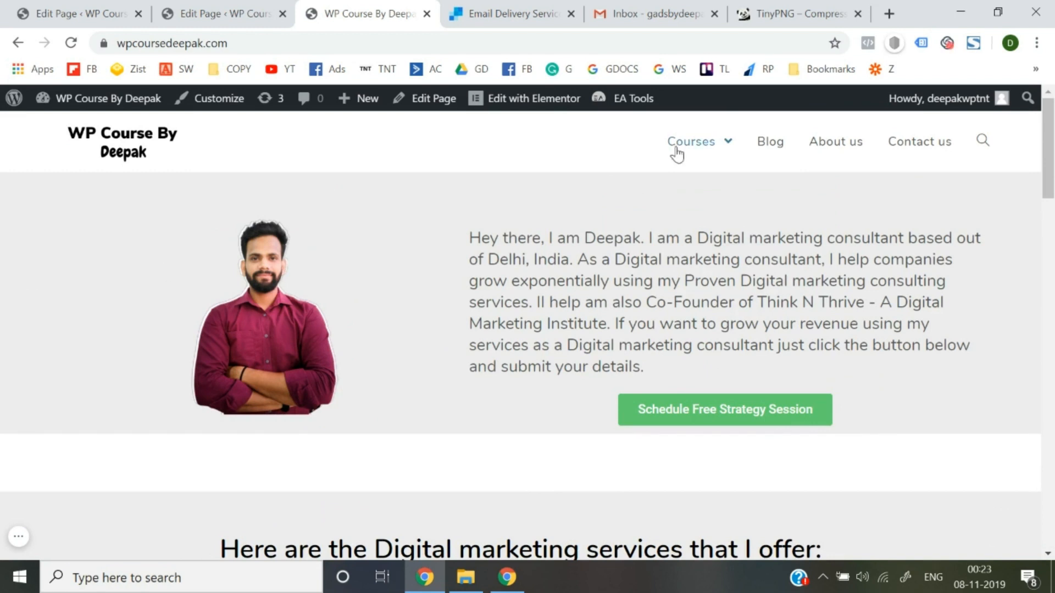
{"action": "mouse_move", "coordinate": [702, 137]}
{"action": "scroll", "coordinate": [684, 331], "scroll_direction": "down", "scroll_amount": 10}
{"action": "scroll", "coordinate": [686, 337], "scroll_direction": "down", "scroll_amount": 15}
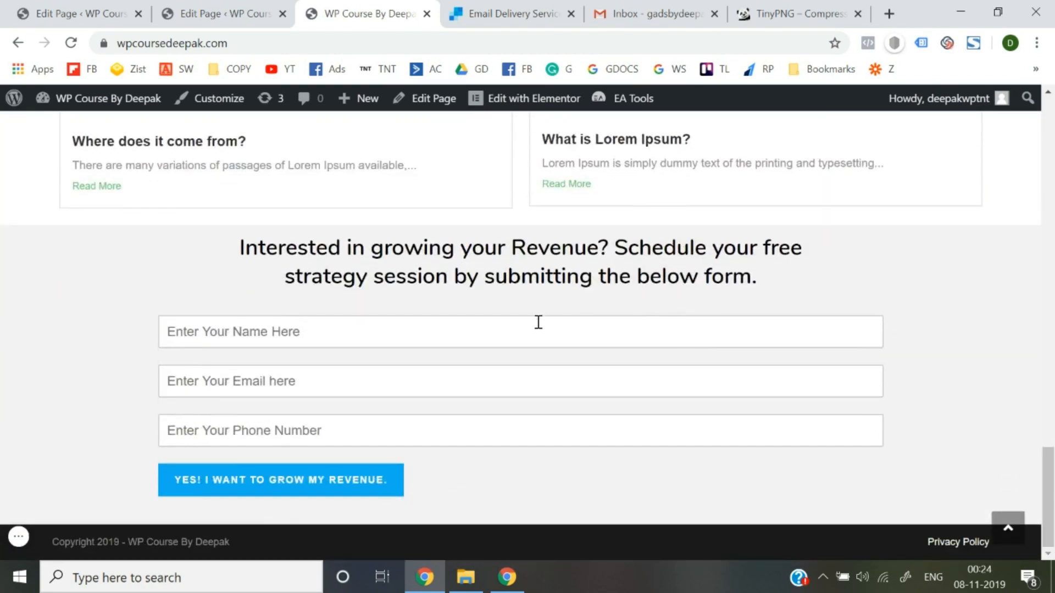
{"action": "scroll", "coordinate": [538, 323], "scroll_direction": "up", "scroll_amount": 6}
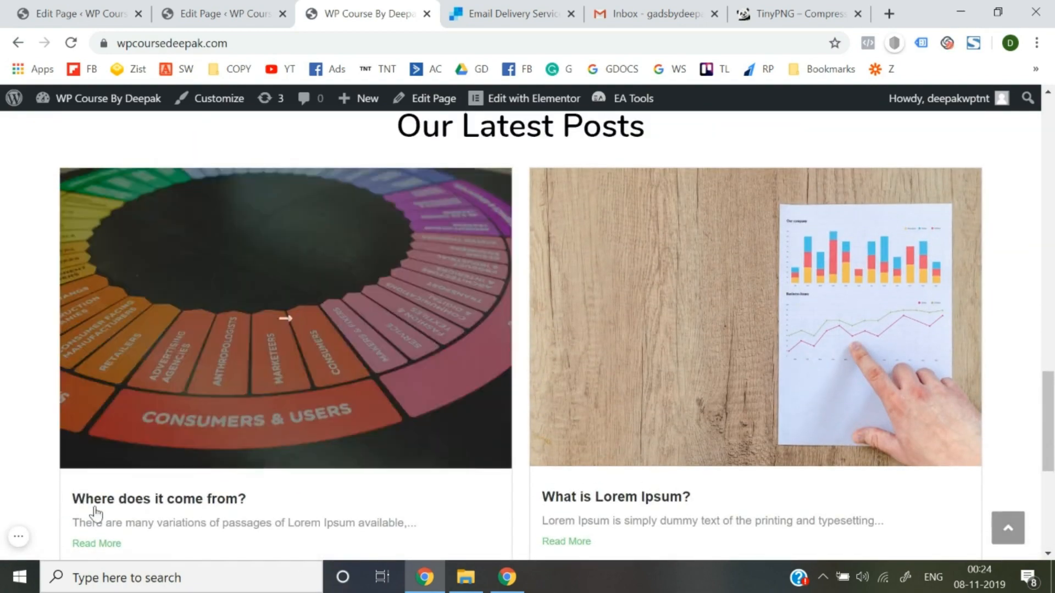